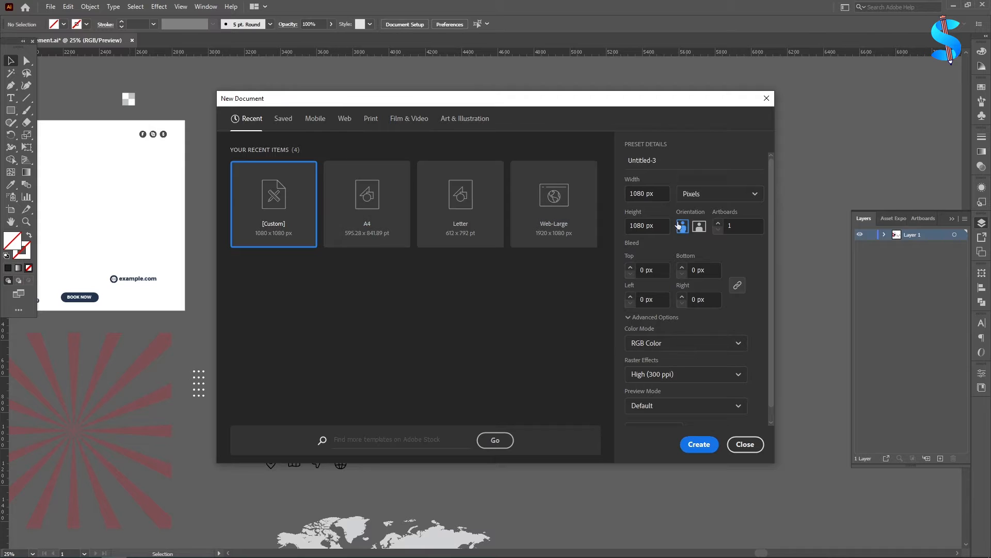
Create a new 1080 × 1080 px document in RGB color mode
{"action": "left_click", "coordinate": [642, 193]}
{"action": "left_click", "coordinate": [700, 443]}
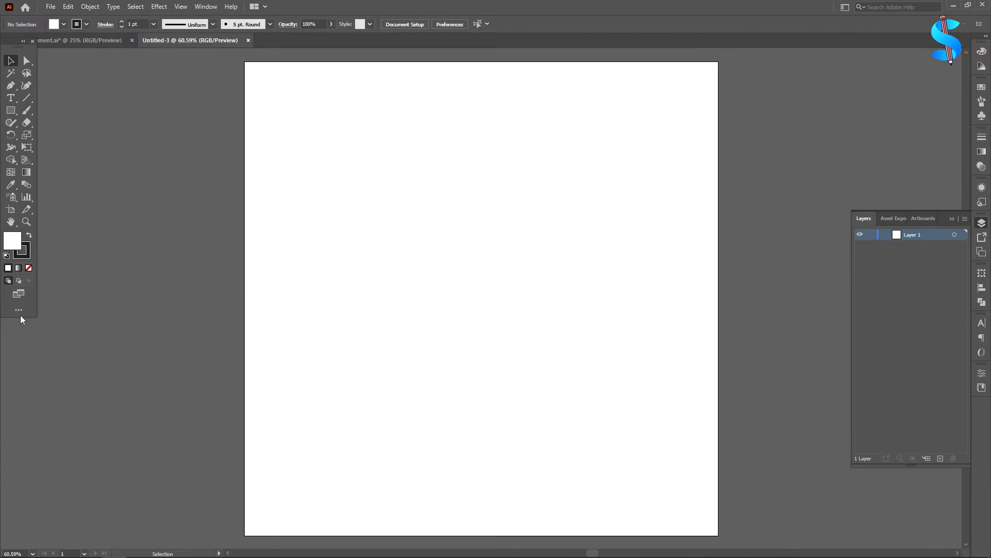
Draw a 50 × 50 px square in the upper-left area of the artboard with the Rectangle tool
{"action": "left_click", "coordinate": [11, 110]}
{"action": "left_click", "coordinate": [358, 208]}
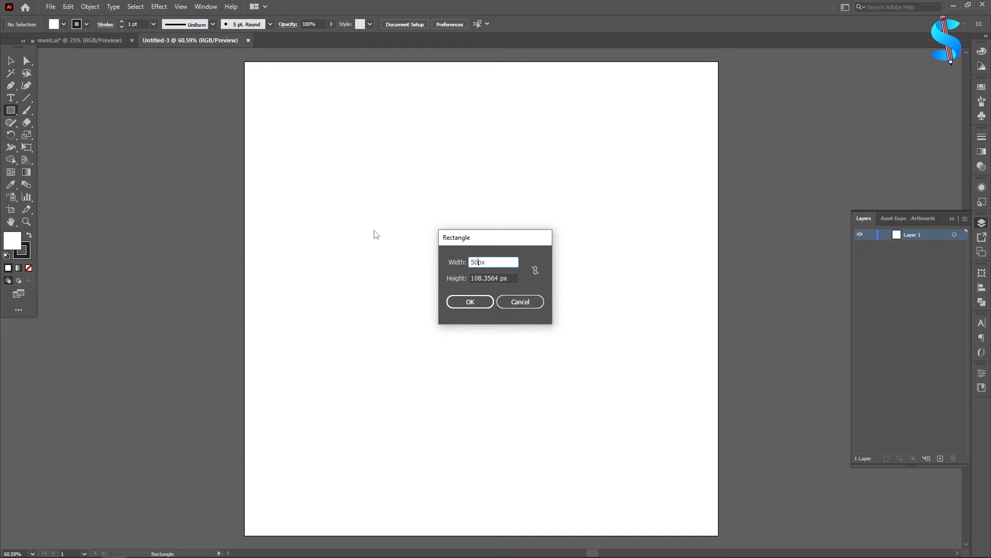
{"action": "key", "text": "Tab"}
{"action": "type", "text": "5"}
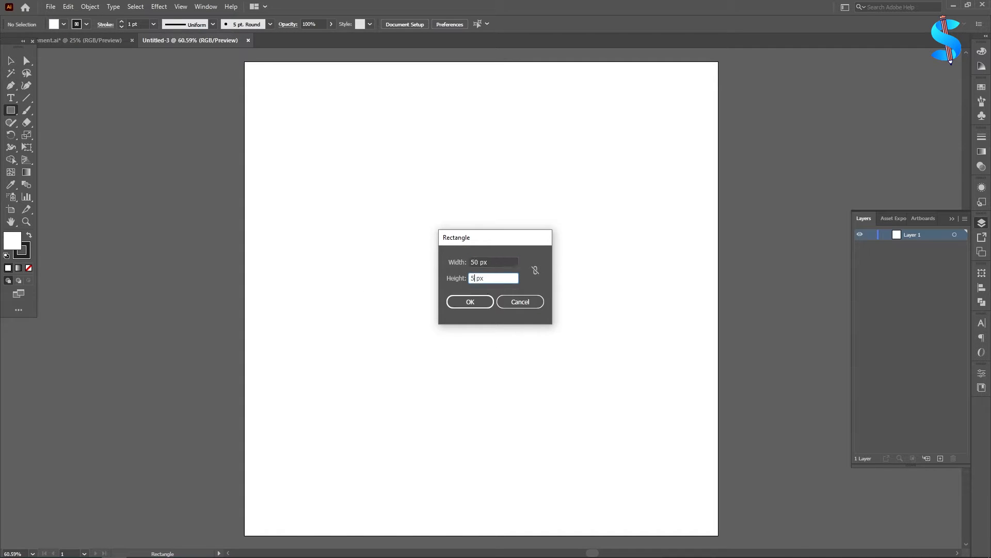
{"action": "type", "text": "0"}
{"action": "key", "text": "Return"}
Fill the small square with red and remove its stroke, leaving it deselected
{"action": "left_click", "coordinate": [63, 24]}
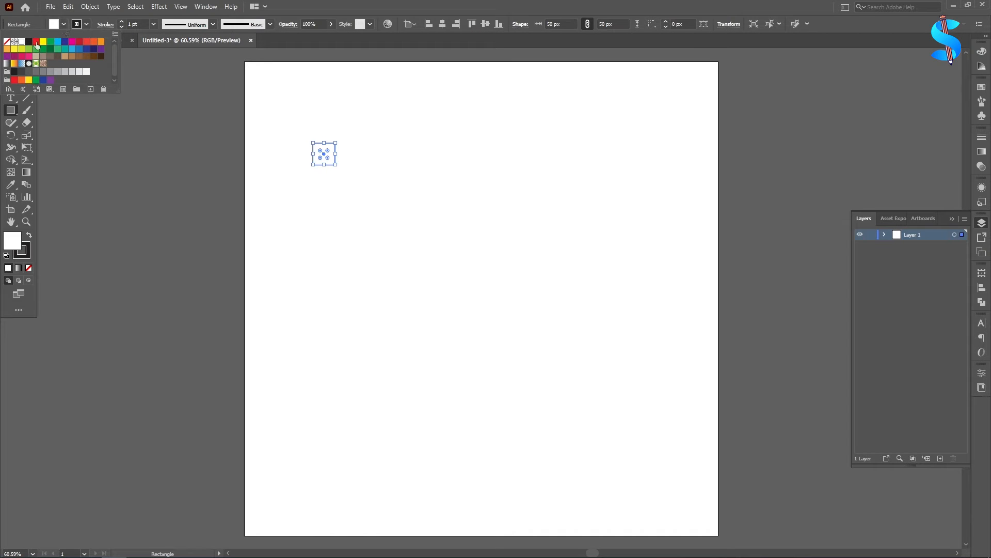
{"action": "left_click", "coordinate": [36, 41]}
{"action": "left_click", "coordinate": [63, 25]}
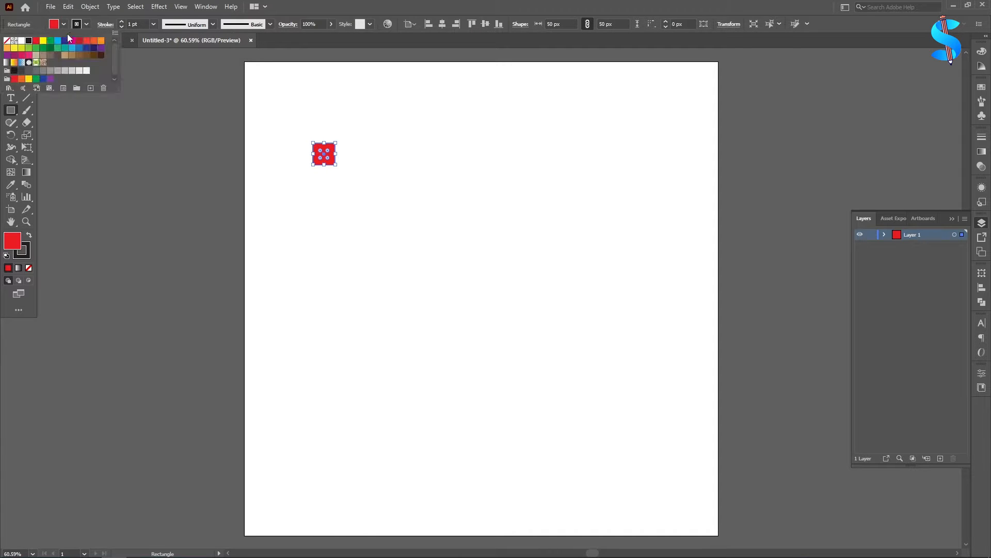
{"action": "left_click", "coordinate": [6, 43]}
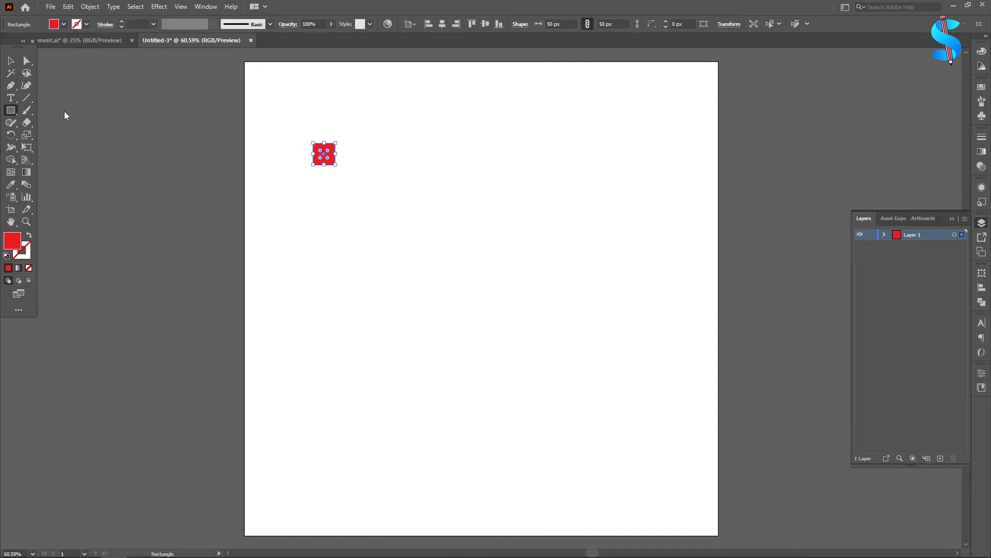
{"action": "left_click", "coordinate": [10, 61]}
{"action": "left_click", "coordinate": [137, 132]}
Align the red square to the left and top edges of the artboard so it sits in the corner
{"action": "scroll", "coordinate": [138, 133], "scroll_direction": "up", "scroll_amount": 2}
{"action": "left_click", "coordinate": [328, 210]}
{"action": "left_click", "coordinate": [429, 24]}
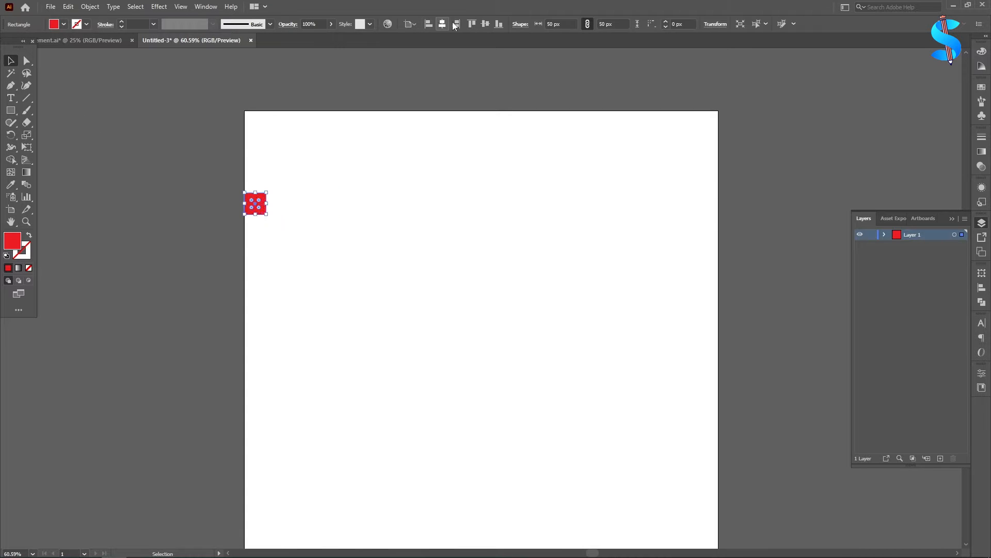
{"action": "left_click", "coordinate": [470, 24]}
{"action": "left_click", "coordinate": [219, 134]}
Duplicate the red square and align the copy to the artboard's bottom-right corner
{"action": "scroll", "coordinate": [219, 134], "scroll_direction": "down", "scroll_amount": 3}
{"action": "left_click_drag", "start_coordinate": [249, 77], "coordinate": [358, 168]}
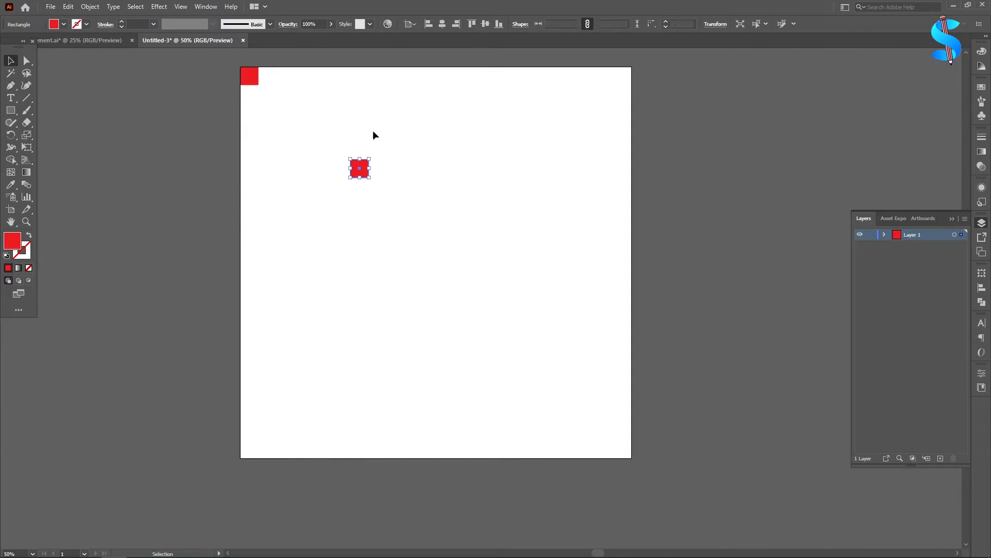
{"action": "left_click", "coordinate": [499, 24]}
{"action": "left_click", "coordinate": [472, 24]}
{"action": "left_click", "coordinate": [456, 24]}
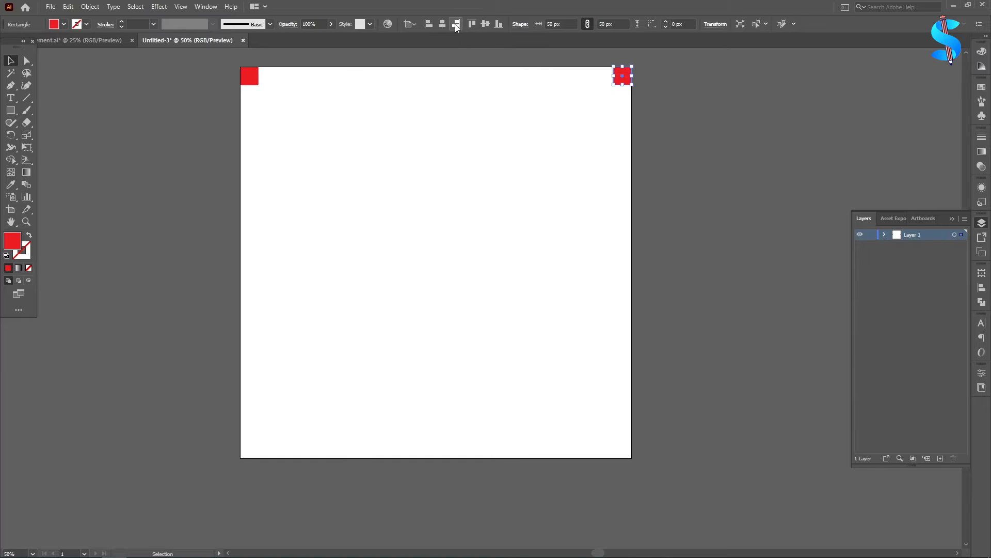
{"action": "left_click", "coordinate": [498, 26]}
{"action": "left_click", "coordinate": [271, 101]}
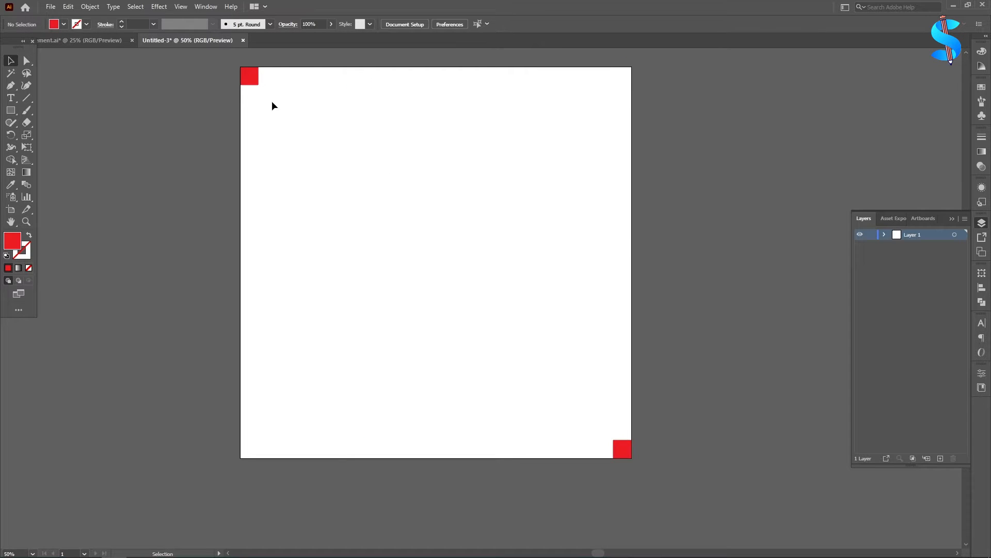
Show the rulers and place a vertical and a horizontal guide along the top-left square's inner edges, at about 50 px
{"action": "scroll", "coordinate": [253, 69], "scroll_direction": "up", "scroll_amount": 10}
{"action": "scroll", "coordinate": [708, 326], "scroll_direction": "down", "scroll_amount": 3}
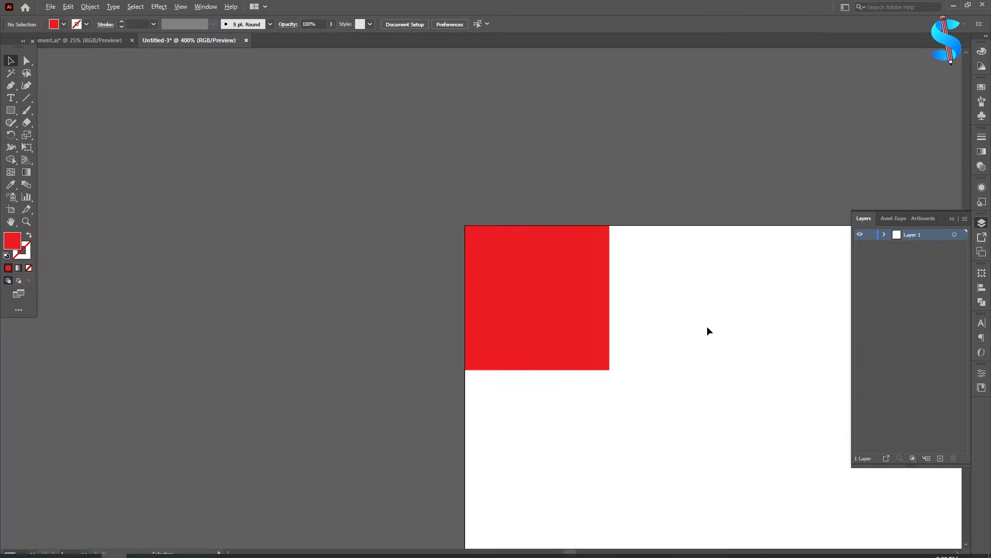
{"action": "scroll", "coordinate": [653, 296], "scroll_direction": "up", "scroll_amount": 2}
{"action": "key", "text": "ctrl+r"}
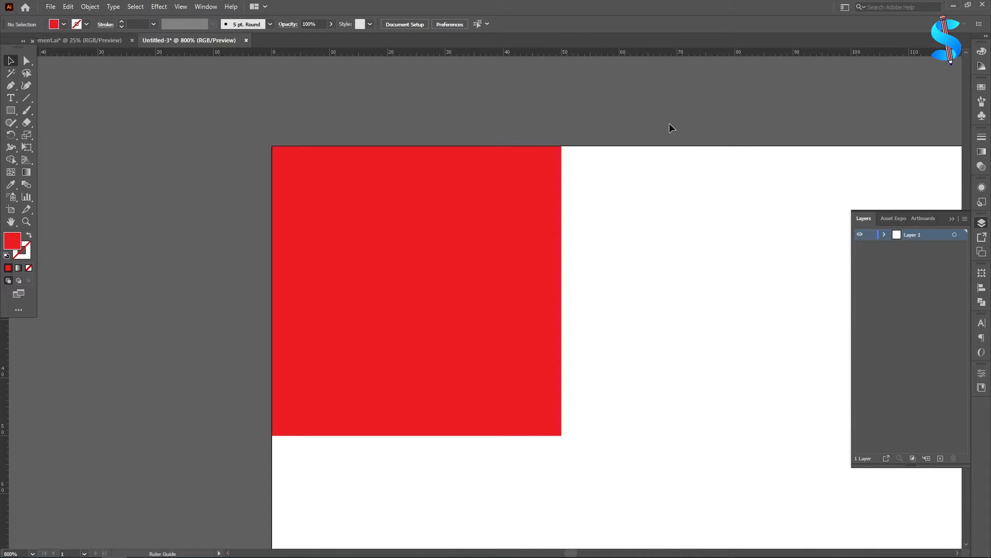
{"action": "left_click_drag", "start_coordinate": [669, 128], "coordinate": [564, 245]}
{"action": "scroll", "coordinate": [583, 90], "scroll_direction": "down", "scroll_amount": 2}
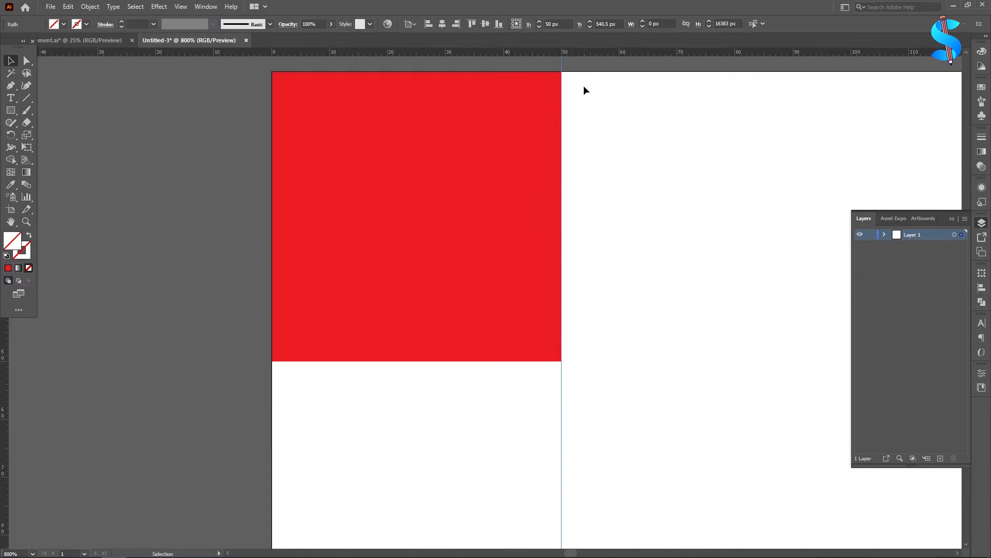
{"action": "left_click_drag", "start_coordinate": [594, 54], "coordinate": [619, 352]}
{"action": "scroll", "coordinate": [489, 327], "scroll_direction": "down", "scroll_amount": 10}
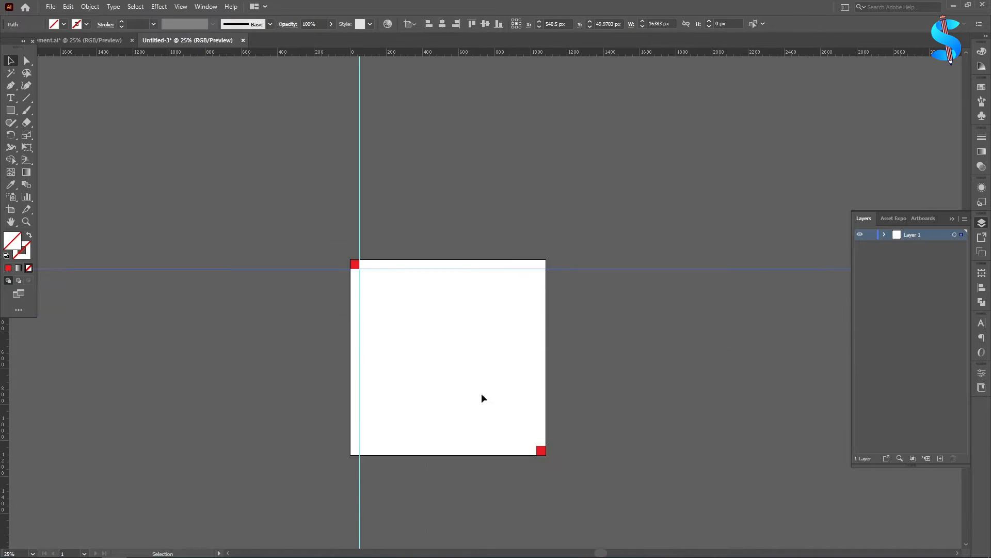
Place a horizontal and a vertical guide along the bottom-right square's inner edges, at about 1030 px
{"action": "scroll", "coordinate": [481, 393], "scroll_direction": "up", "scroll_amount": 8}
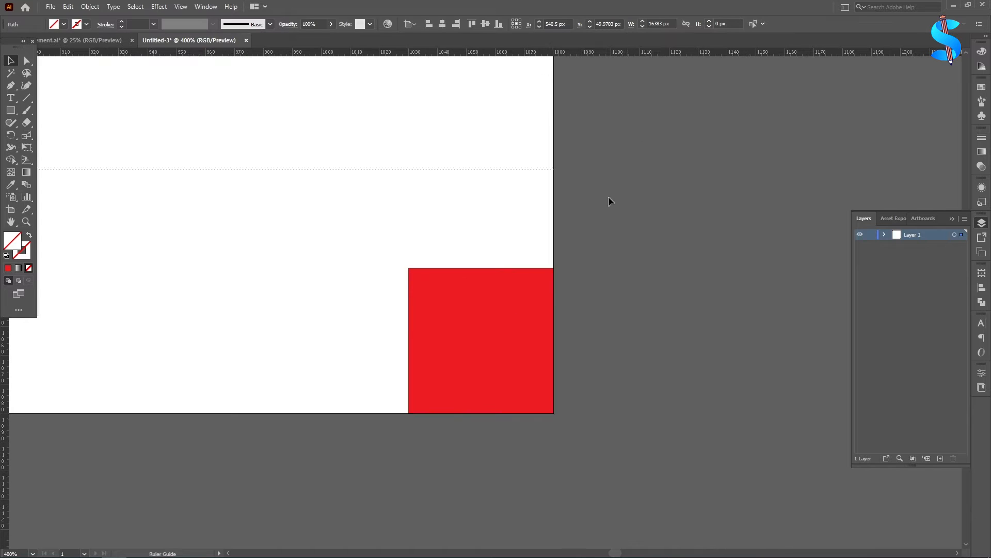
{"action": "left_click_drag", "start_coordinate": [608, 197], "coordinate": [606, 268]}
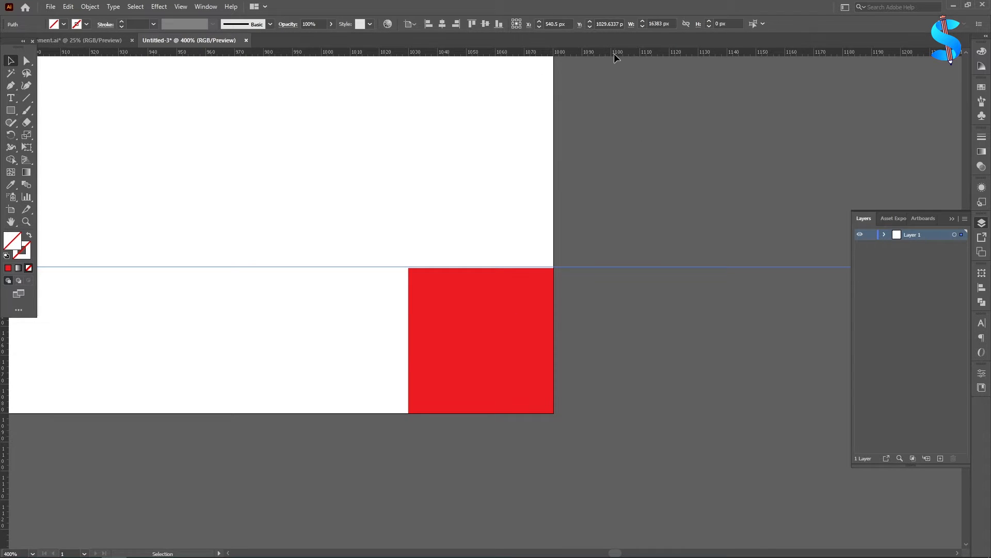
{"action": "left_click_drag", "start_coordinate": [614, 53], "coordinate": [409, 350]}
{"action": "scroll", "coordinate": [639, 342], "scroll_direction": "down", "scroll_amount": 8}
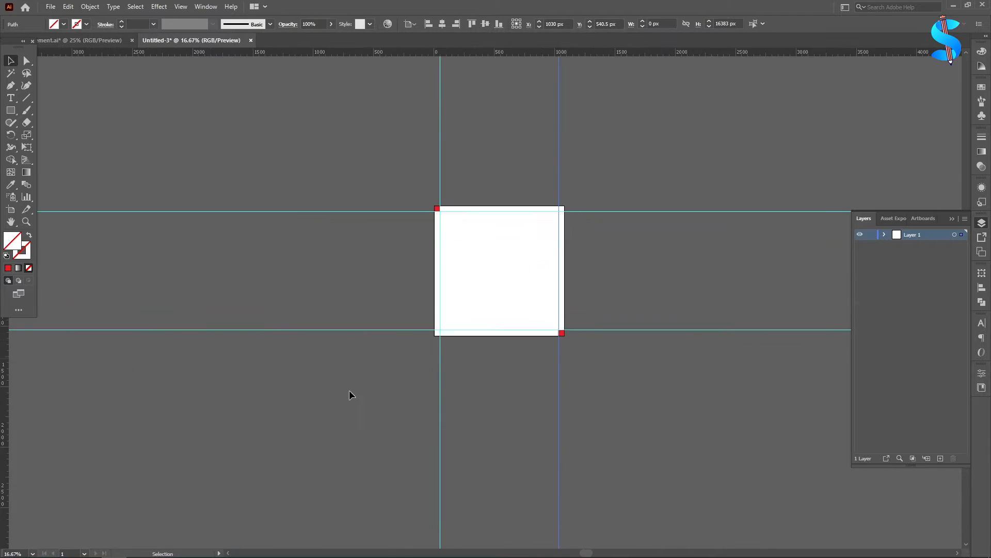
Lock the two vertical and two horizontal margin guides in place
{"action": "scroll", "coordinate": [350, 391], "scroll_direction": "down", "scroll_amount": 3}
{"action": "left_click_drag", "start_coordinate": [350, 391], "coordinate": [630, 470]}
{"action": "key", "text": "ctrl+2"}
{"action": "scroll", "coordinate": [620, 171], "scroll_direction": "up", "scroll_amount": 2}
{"action": "left_click_drag", "start_coordinate": [619, 172], "coordinate": [701, 376]}
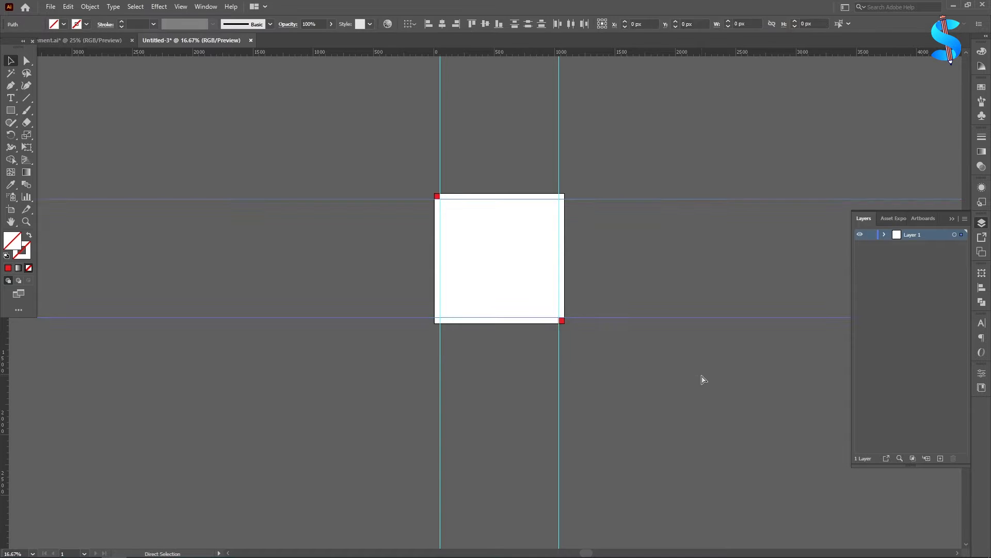
{"action": "key", "text": "ctrl+2"}
Delete both red corner squares and add a new layer above the locked Layer 1
{"action": "key", "text": "ctrl+a"}
{"action": "key", "text": "Delete"}
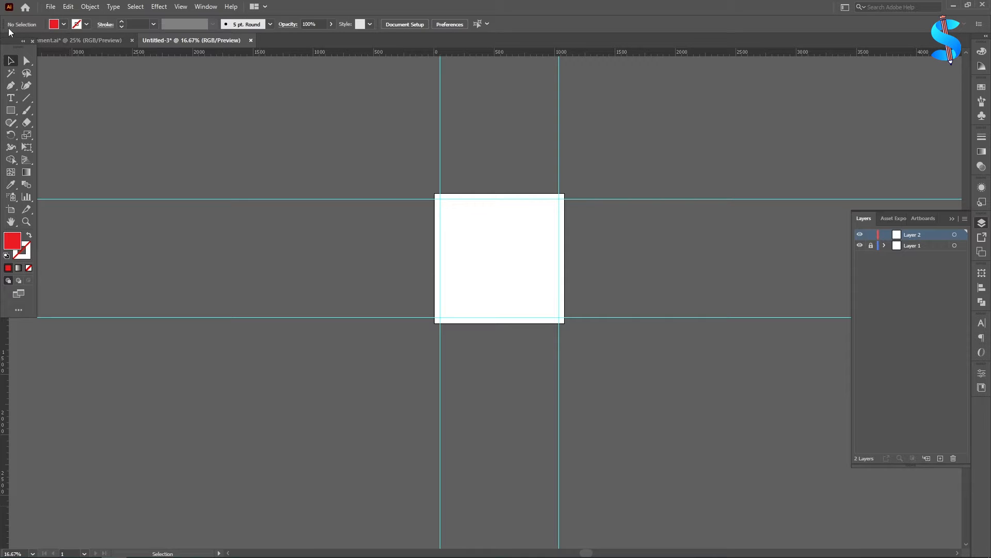
{"action": "left_click_drag", "start_coordinate": [10, 115], "coordinate": [42, 147]}
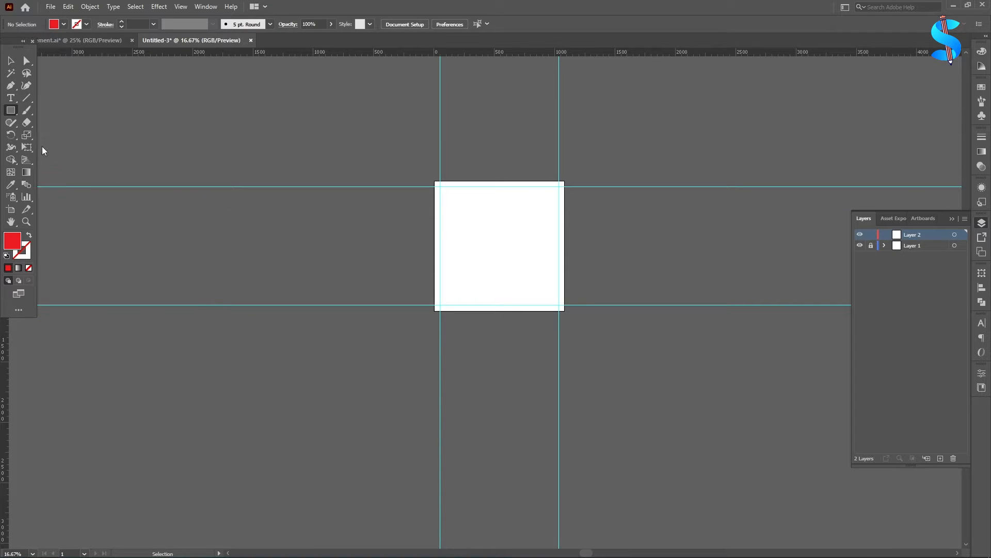
{"action": "left_click_drag", "start_coordinate": [480, 221], "coordinate": [392, 170]}
{"action": "key", "text": "v"}
{"action": "scroll", "coordinate": [512, 228], "scroll_direction": "up", "scroll_amount": 3}
{"action": "scroll", "coordinate": [130, 173], "scroll_direction": "up", "scroll_amount": 3}
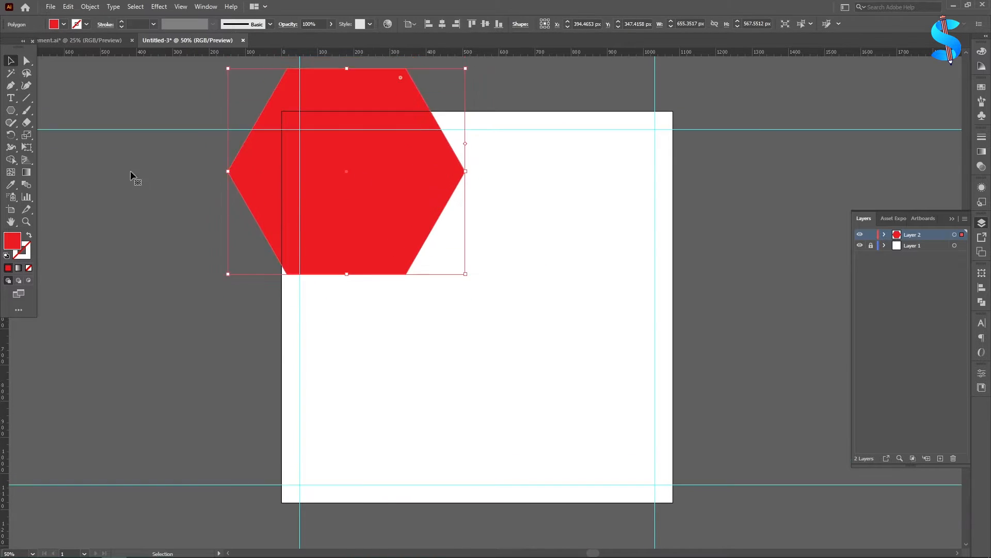
{"action": "key", "text": "a"}
{"action": "left_click", "coordinate": [406, 94]}
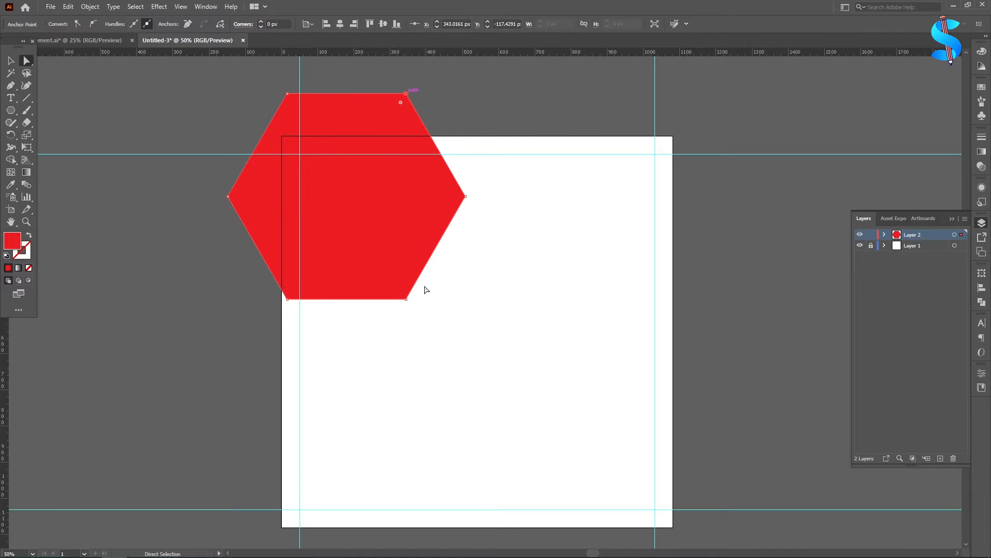
{"action": "left_click", "coordinate": [406, 298], "text": "shift"}
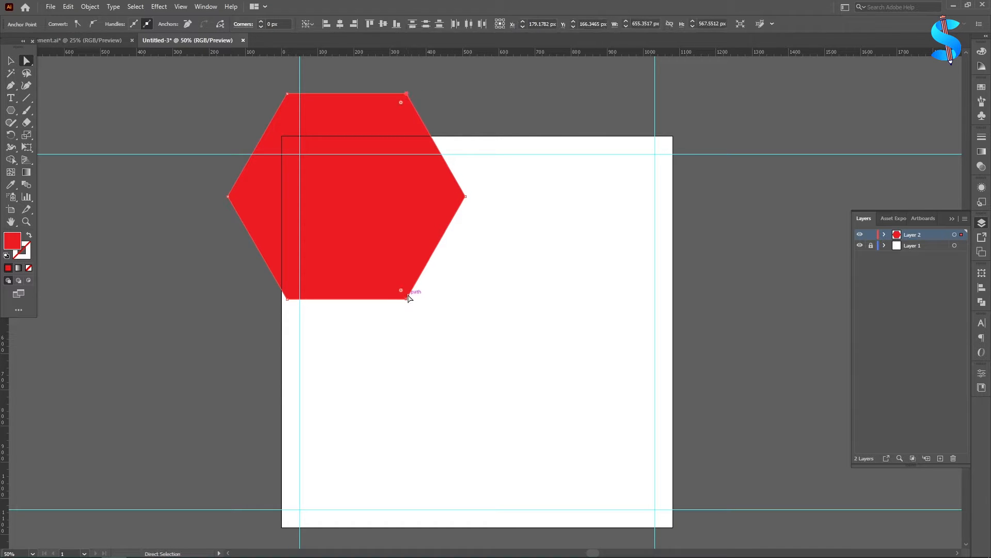
{"action": "left_click_drag", "start_coordinate": [408, 298], "coordinate": [422, 298]}
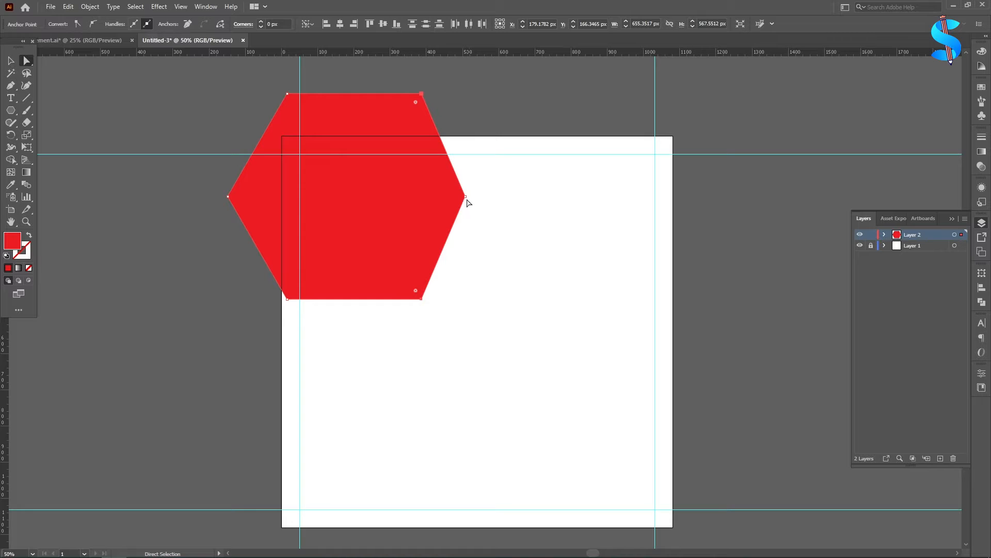
{"action": "left_click_drag", "start_coordinate": [466, 197], "coordinate": [473, 197]}
{"action": "left_click", "coordinate": [427, 126]}
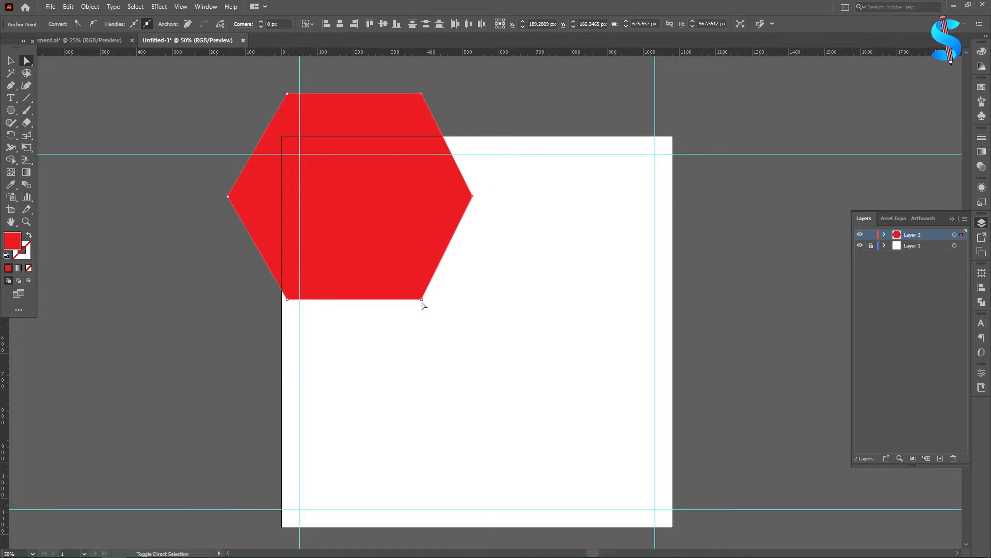
{"action": "key", "text": "shift+Right"}
{"action": "key", "text": "shift+Right"}
{"action": "key", "text": "shift+Right"}
{"action": "key", "text": "shift+Right"}
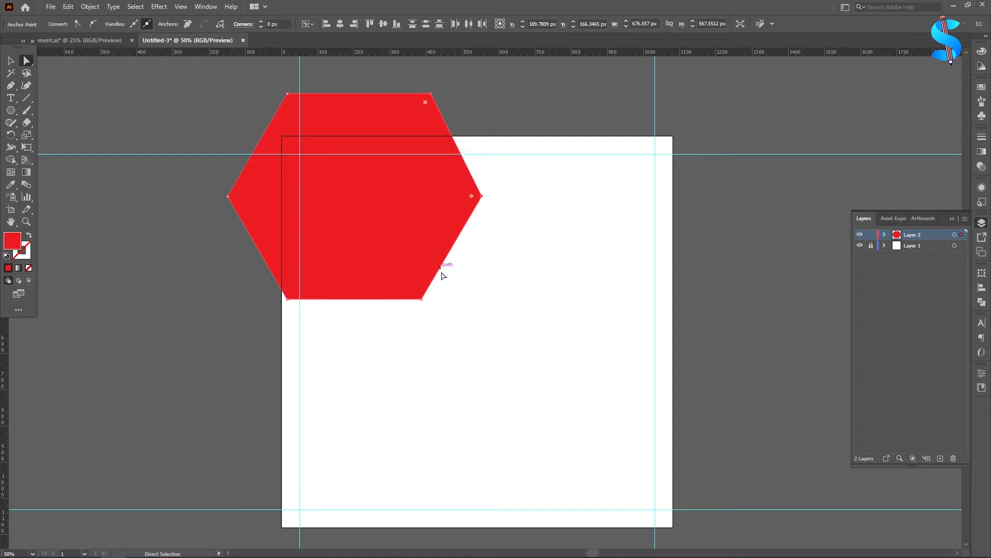
{"action": "key", "text": "v"}
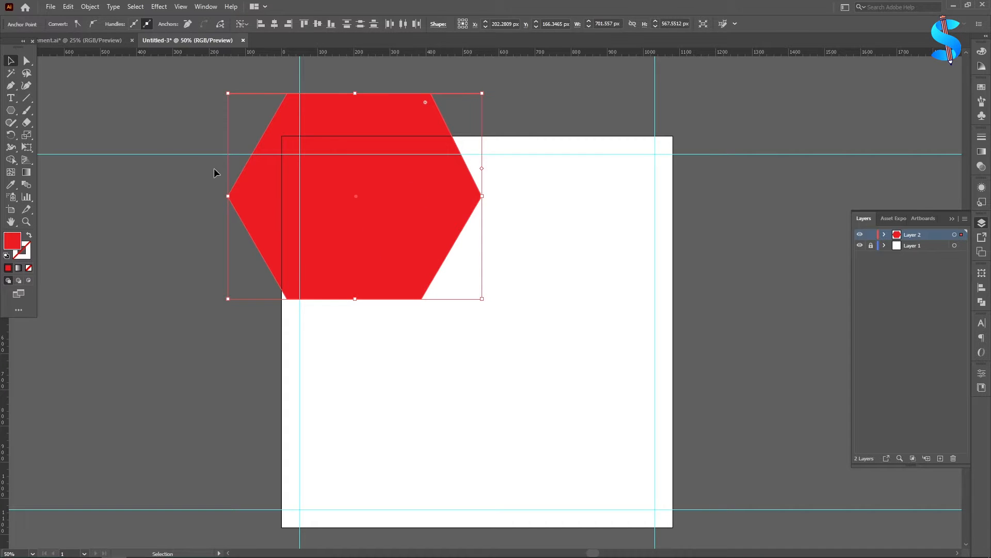
{"action": "key", "text": "Delete"}
{"action": "key", "text": "Delete"}
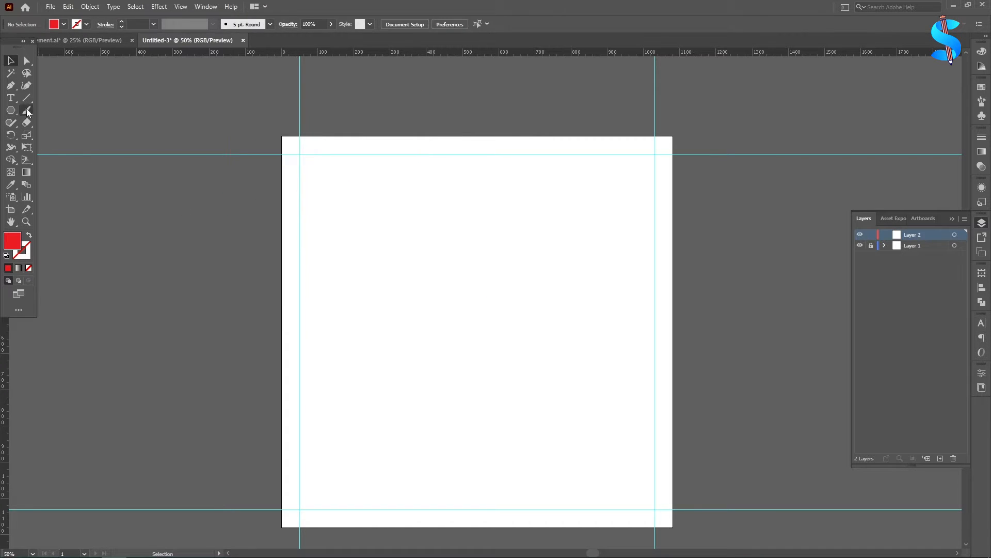
Draw a red hexagon about 596 × 516 px overlapping the artboard's top-left corner with the Polygon tool
{"action": "left_click_drag", "start_coordinate": [336, 202], "coordinate": [404, 278]}
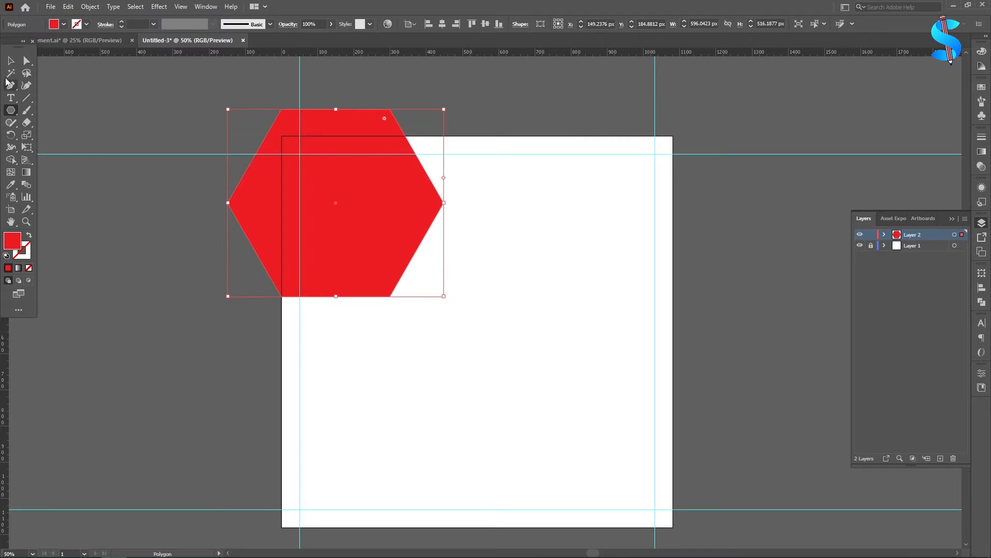
{"action": "left_click", "coordinate": [10, 61]}
Shift the hexagon's three right-hand anchor points horizontally to widen the shape to about 686 px, then nudge the whole hexagon slightly up and left
{"action": "key", "text": "a"}
{"action": "left_click", "coordinate": [390, 110]}
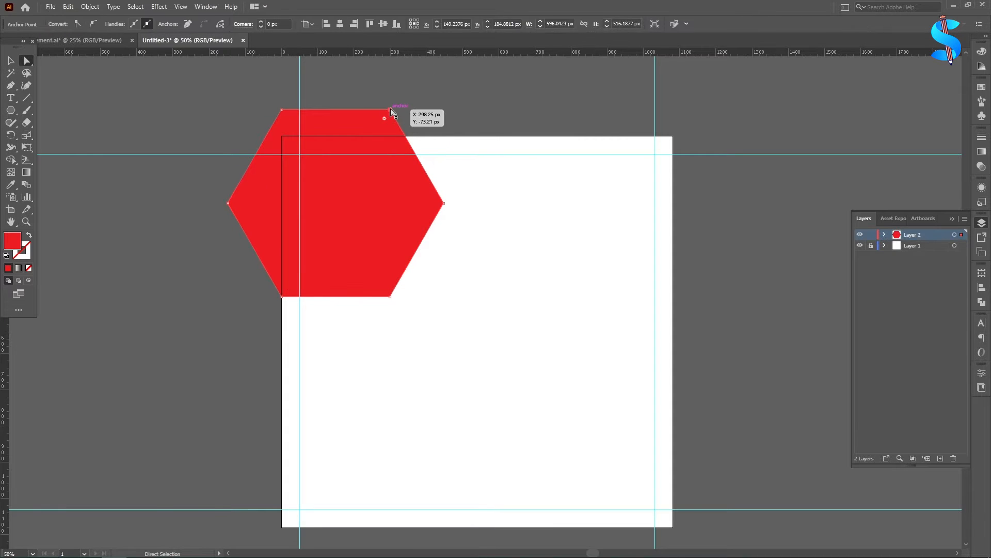
{"action": "left_click", "coordinate": [443, 203], "text": "shift"}
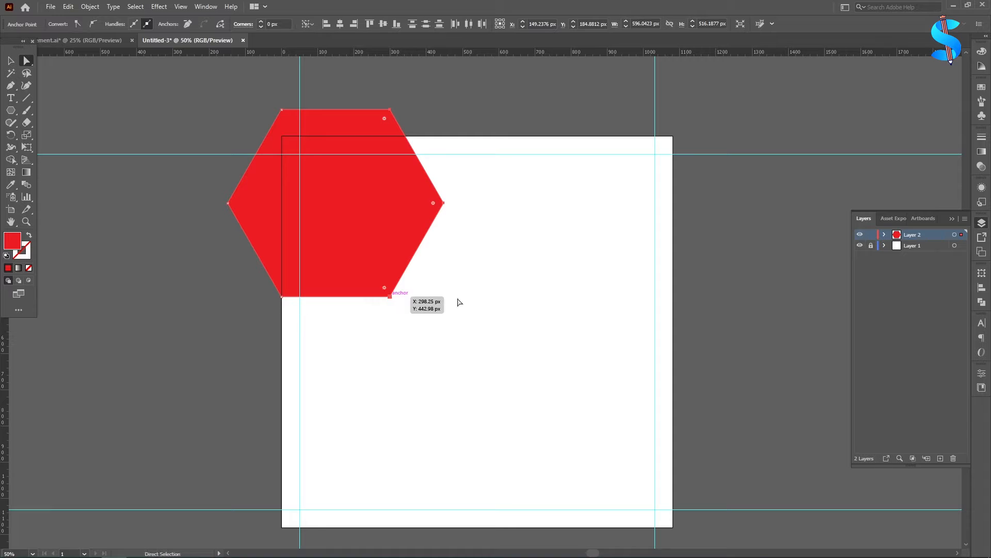
{"action": "key", "text": "shift+Right"}
{"action": "key", "text": "shift+Right"}
{"action": "key", "text": "shift+Right"}
{"action": "key", "text": "shift+Right"}
{"action": "key", "text": "shift+Right"}
{"action": "key", "text": "shift+Right"}
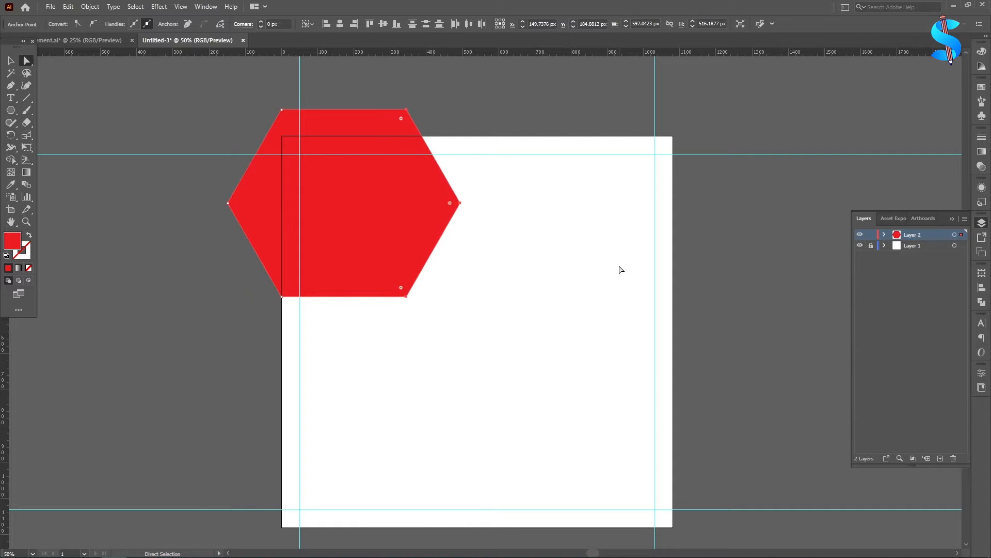
{"action": "key", "text": "shift+Right"}
{"action": "key", "text": "shift+Right"}
{"action": "key", "text": "shift+Right"}
{"action": "key", "text": "shift+Right"}
{"action": "key", "text": "shift+Right"}
{"action": "key", "text": "shift+Right"}
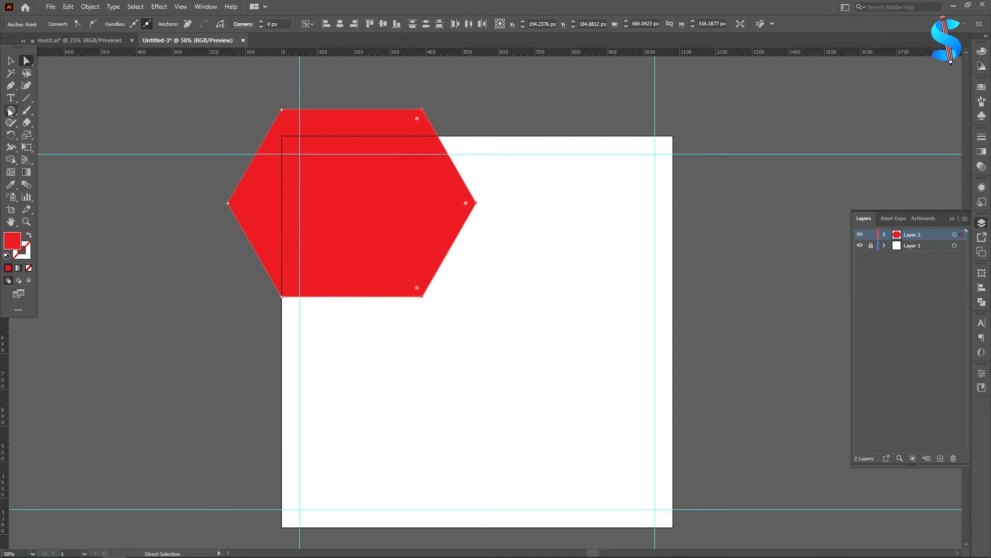
{"action": "left_click", "coordinate": [11, 61]}
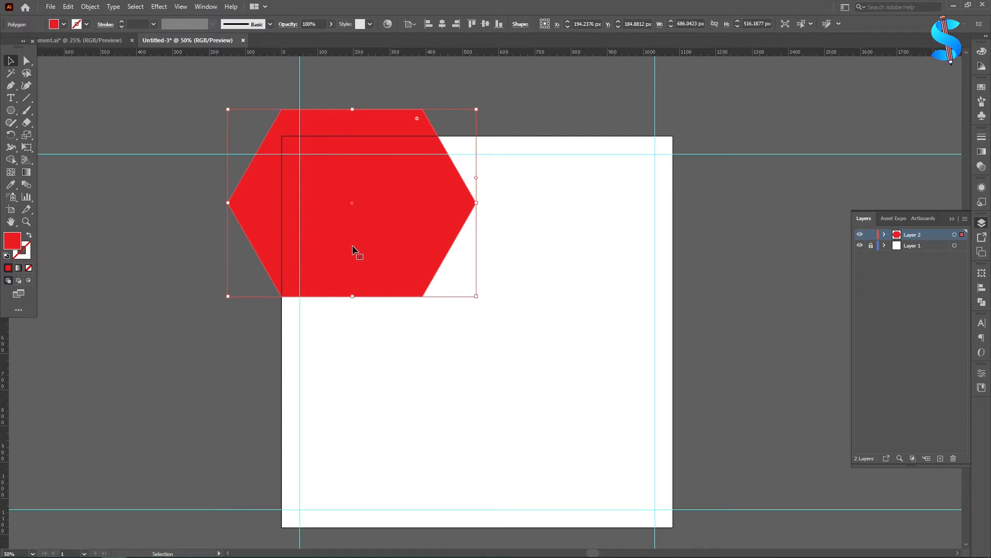
{"action": "left_click_drag", "start_coordinate": [352, 245], "coordinate": [351, 243]}
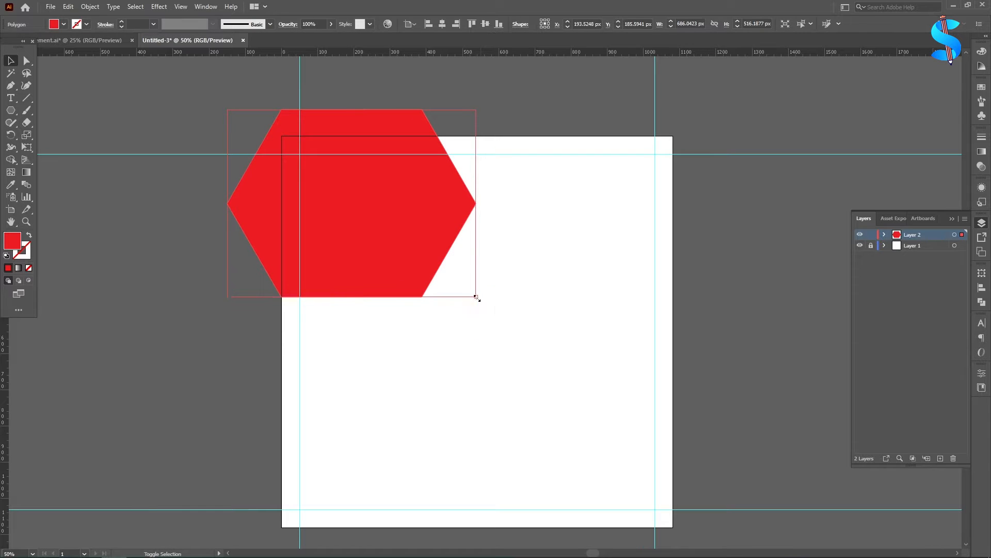
Enlarge the red hexagon proportionally to about 712 × 536 px
{"action": "left_click_drag", "start_coordinate": [476, 297], "coordinate": [484, 304]}
{"action": "left_click_drag", "start_coordinate": [377, 264], "coordinate": [382, 231]}
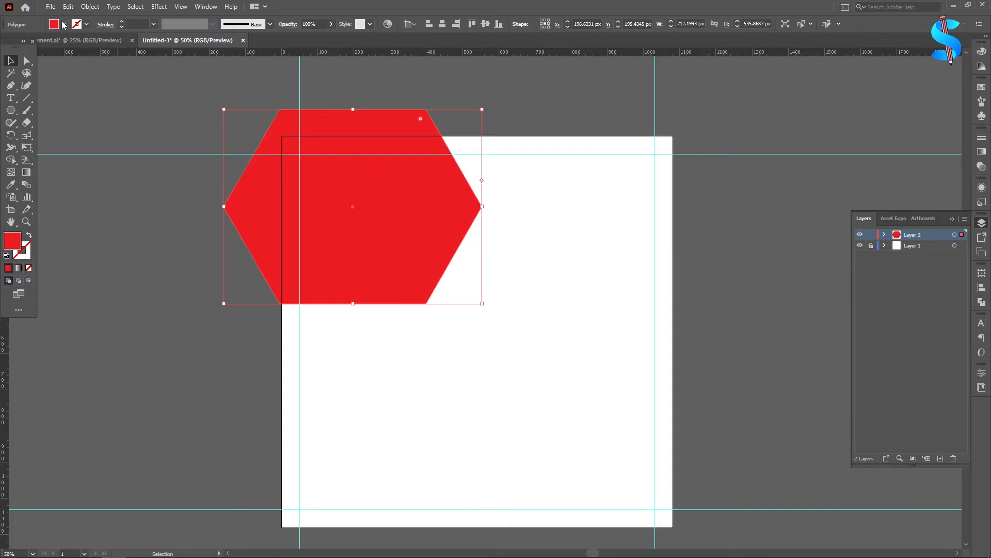
Copy the two plumbing photos and the construction worker cutout from the other open document into the hexagon document
{"action": "left_click", "coordinate": [82, 40]}
{"action": "scroll", "coordinate": [531, 216], "scroll_direction": "down", "scroll_amount": 2}
{"action": "scroll", "coordinate": [531, 217], "scroll_direction": "down", "scroll_amount": 1}
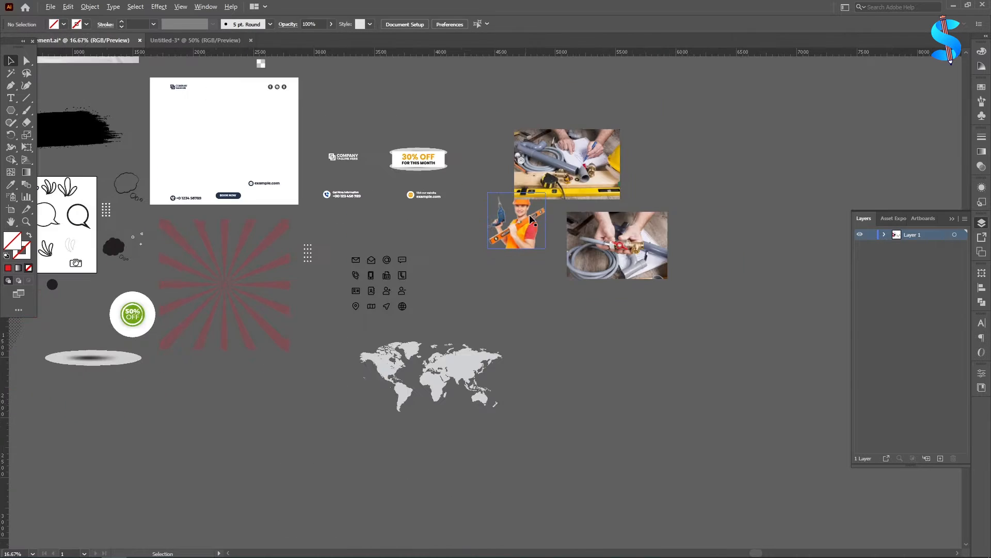
{"action": "left_click_drag", "start_coordinate": [615, 176], "coordinate": [609, 139]}
{"action": "scroll", "coordinate": [619, 365], "scroll_direction": "up", "scroll_amount": 2}
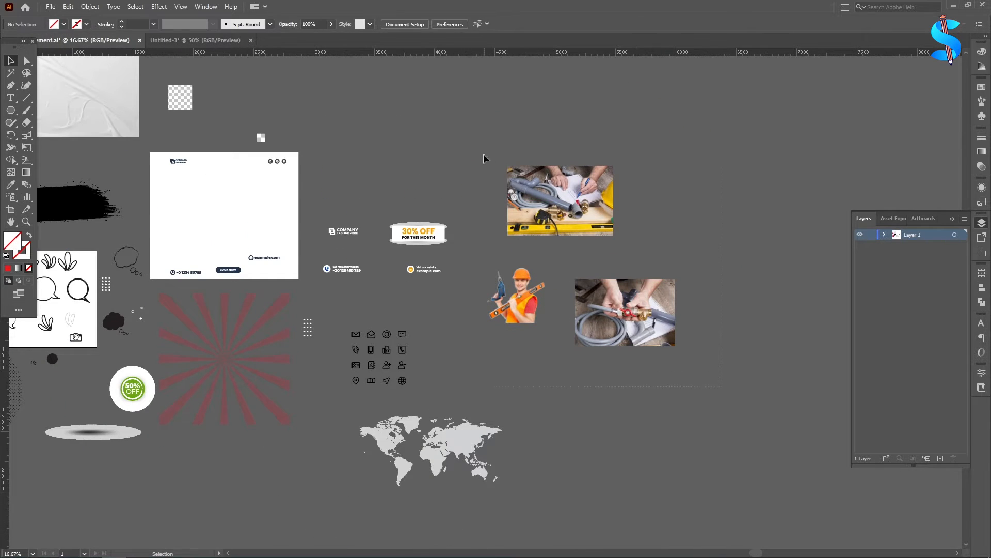
{"action": "left_click_drag", "start_coordinate": [484, 157], "coordinate": [579, 284]}
{"action": "left_click_drag", "start_coordinate": [626, 326], "coordinate": [691, 260]}
Move the three pasted images together off the artboard into the free space beside its right edge
{"action": "key", "text": "ctrl+minus"}
{"action": "key", "text": "ctrl+minus"}
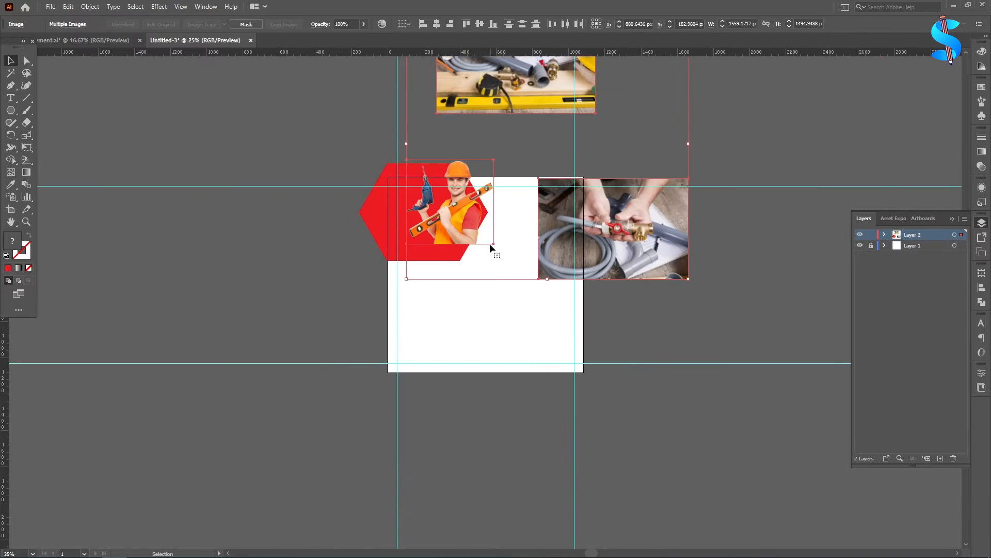
{"action": "key", "text": "ctrl+minus"}
{"action": "left_click_drag", "start_coordinate": [490, 243], "coordinate": [614, 325]}
{"action": "left_click", "coordinate": [355, 277]}
{"action": "key", "text": "ctrl+equal"}
{"action": "key", "text": "ctrl+equal"}
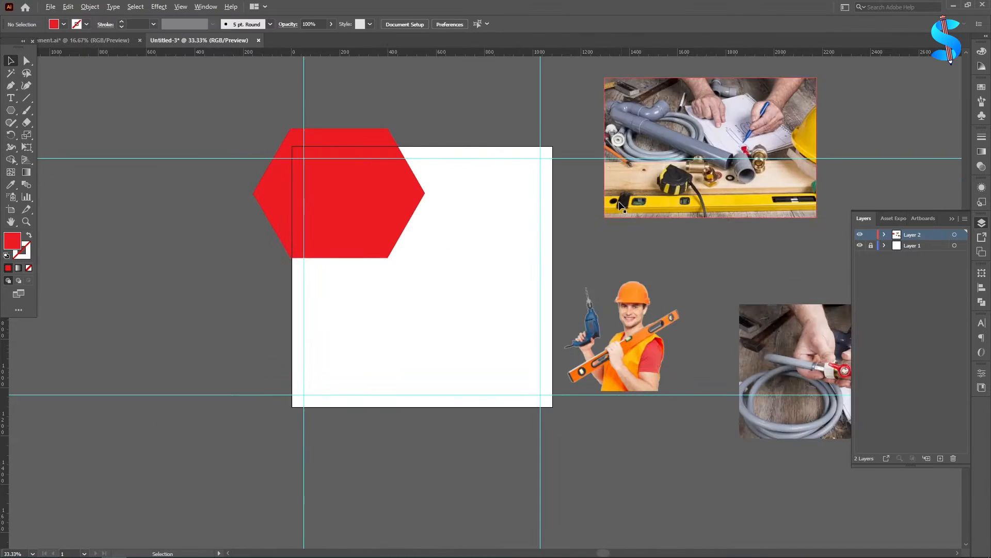
Fill the red hexagon with the orange-yellow sampled from the worker's vest using the Eyedropper
{"action": "left_click", "coordinate": [355, 199]}
{"action": "left_click", "coordinate": [11, 184]}
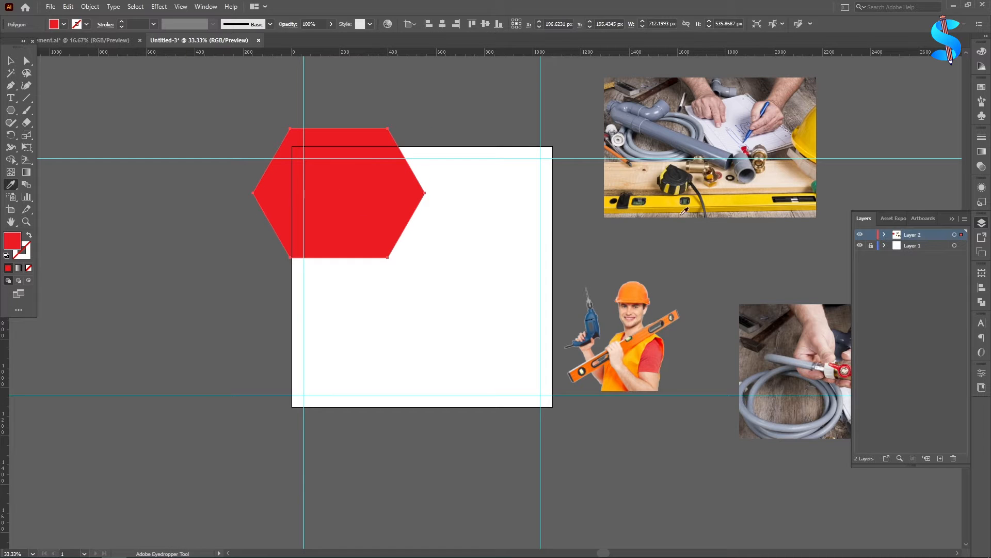
{"action": "left_click", "coordinate": [665, 197]}
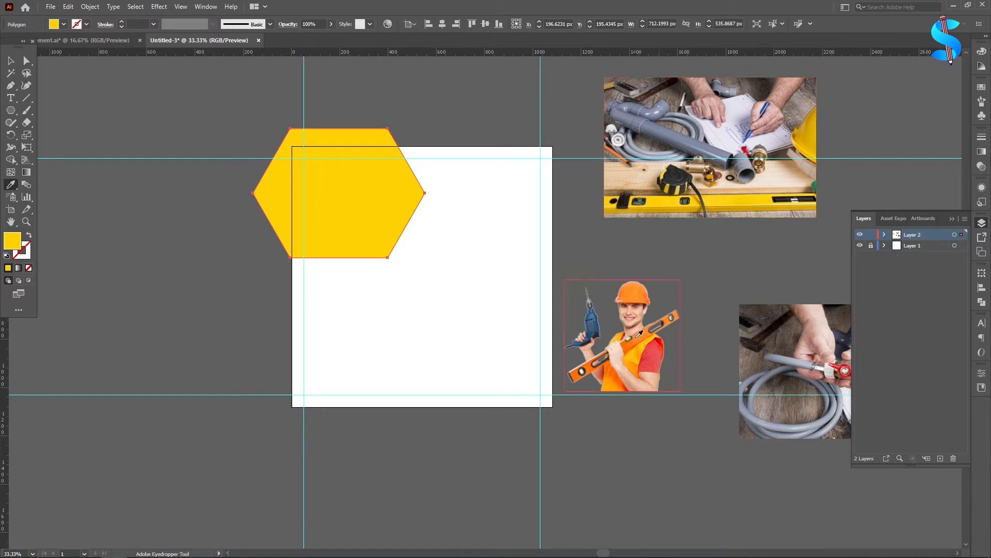
{"action": "left_click", "coordinate": [630, 354]}
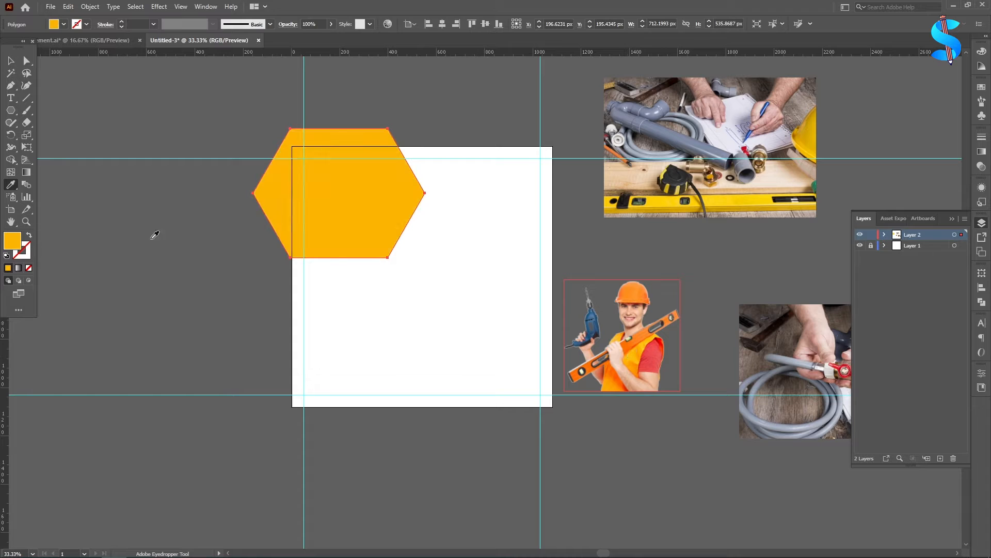
Create a larger outer hexagon by offsetting the orange-yellow hexagon's path by 25 px with Miter joins
{"action": "left_click", "coordinate": [11, 64]}
{"action": "scroll", "coordinate": [359, 179], "scroll_direction": "up", "scroll_amount": 3}
{"action": "left_click", "coordinate": [90, 6]}
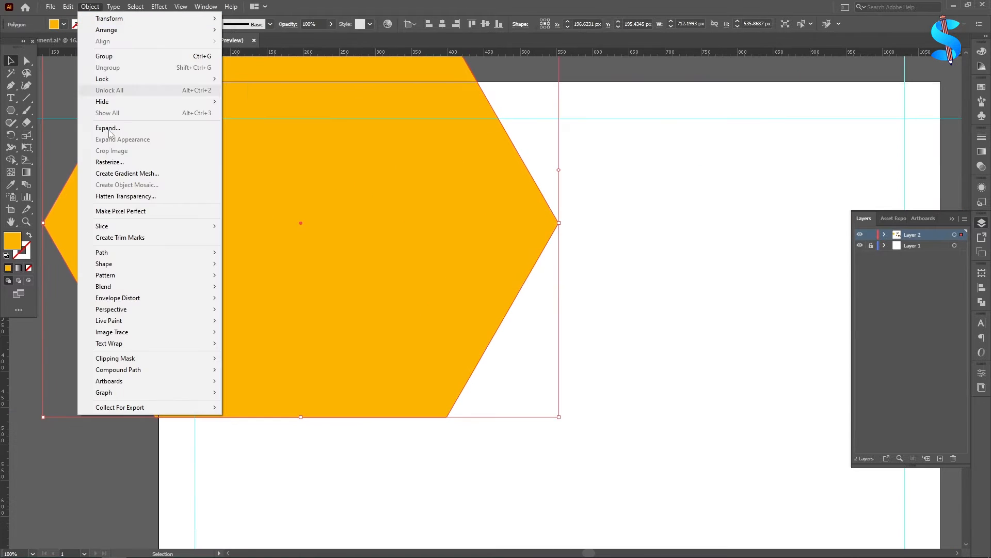
{"action": "mouse_move", "coordinate": [101, 253]}
{"action": "left_click", "coordinate": [255, 290]}
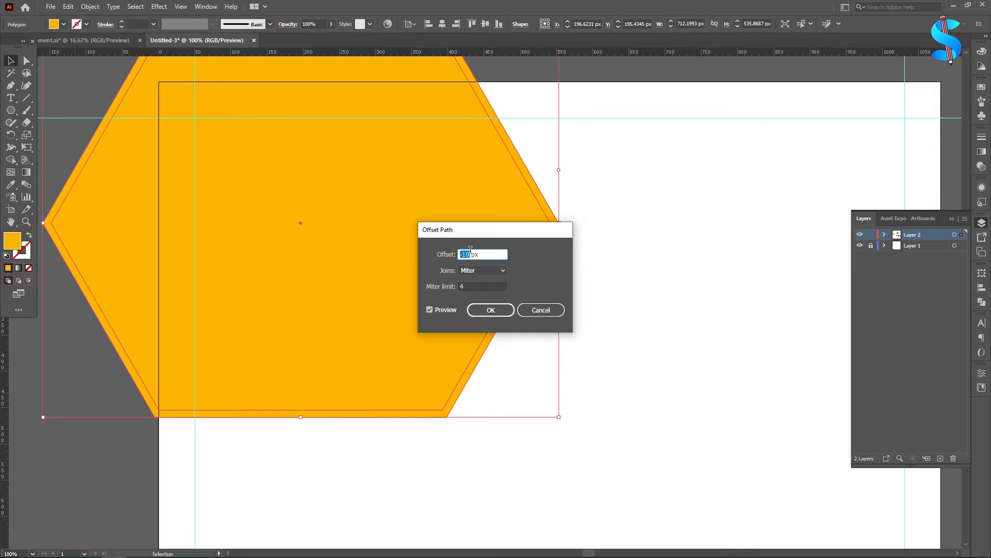
{"action": "type", "text": "25"}
{"action": "key", "text": "Tab"}
{"action": "left_click", "coordinate": [490, 310]}
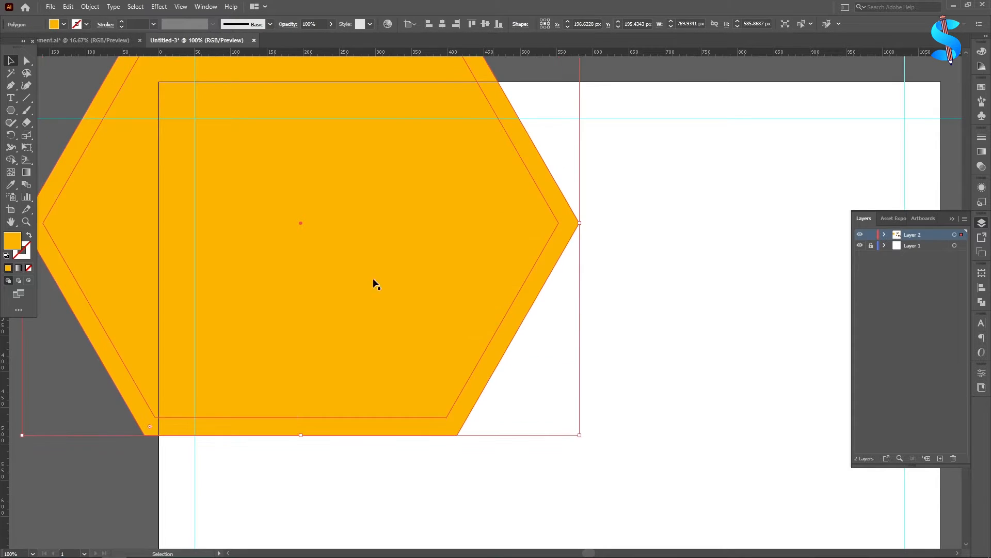
Try filling the larger offset hexagon with the dark grey sampled from the pasteboard
{"action": "key", "text": "i"}
{"action": "scroll", "coordinate": [382, 245], "scroll_direction": "down", "scroll_amount": 2}
{"action": "scroll", "coordinate": [269, 289], "scroll_direction": "down", "scroll_amount": 1}
{"action": "left_click", "coordinate": [153, 336]}
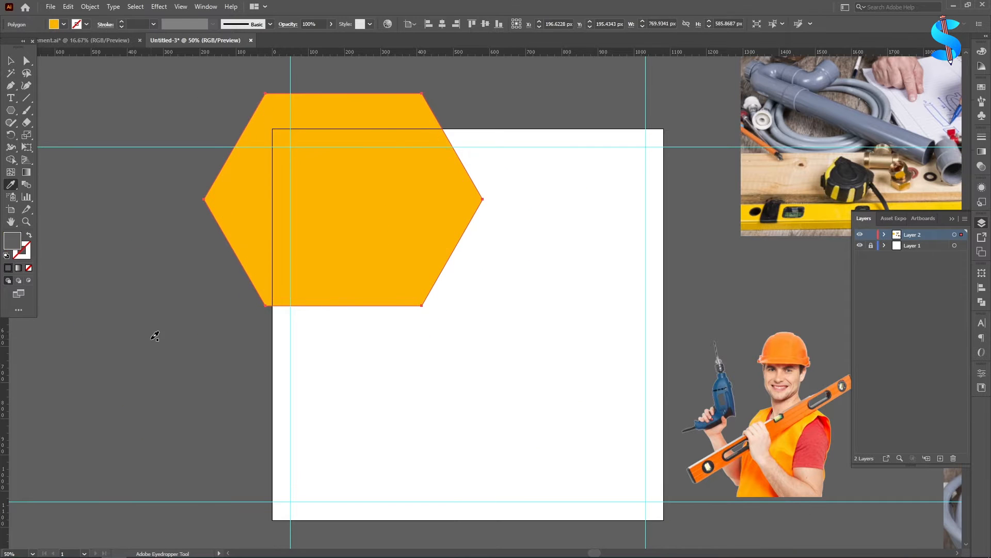
{"action": "left_click", "coordinate": [7, 62]}
{"action": "left_click", "coordinate": [66, 126]}
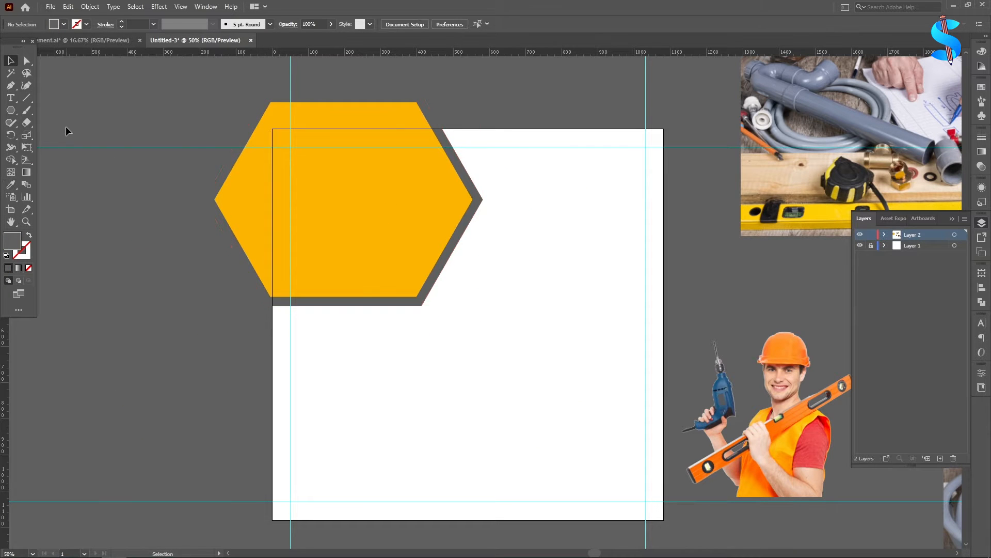
Try filling the inner hexagon with the same dark grey as the outer one
{"action": "scroll", "coordinate": [393, 200], "scroll_direction": "up", "scroll_amount": 2}
{"action": "left_click", "coordinate": [410, 205]}
{"action": "key", "text": "i"}
{"action": "left_click", "coordinate": [486, 233]}
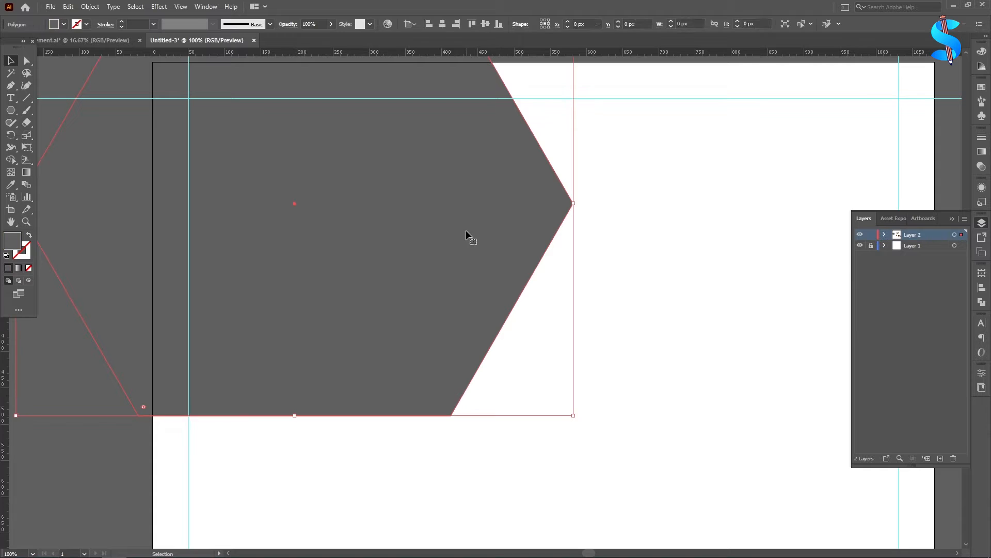
Undo the dark grey fills on both hexagons and clear the selection
{"action": "scroll", "coordinate": [369, 234], "scroll_direction": "down", "scroll_amount": 3}
{"action": "key", "text": "ctrl+z"}
{"action": "key", "text": "ctrl+z"}
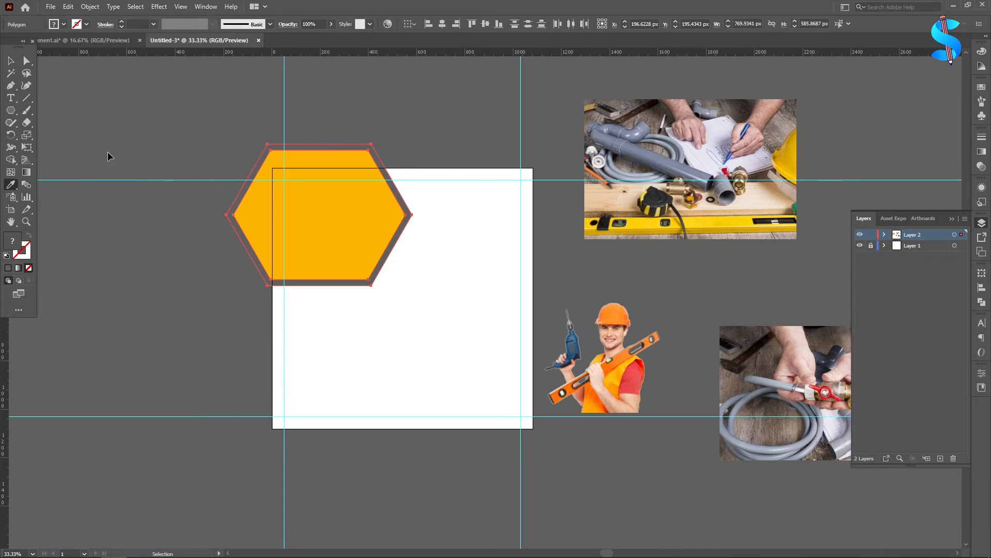
{"action": "left_click", "coordinate": [11, 61]}
{"action": "left_click", "coordinate": [78, 137]}
Scale a copy of the larger hexagon down around its centre to about 669 × 509 px and fill it white
{"action": "left_click", "coordinate": [272, 231]}
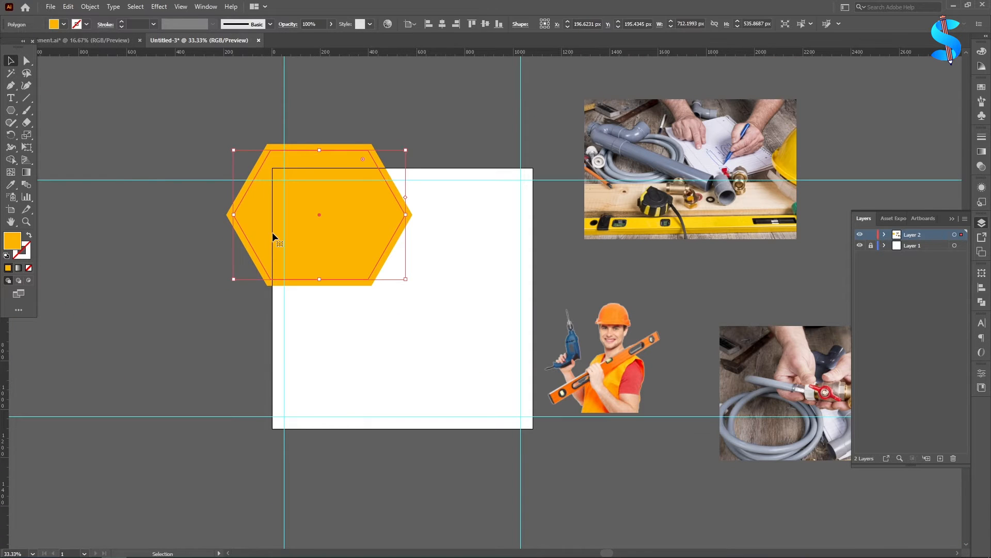
{"action": "scroll", "coordinate": [299, 231], "scroll_direction": "up", "scroll_amount": 1}
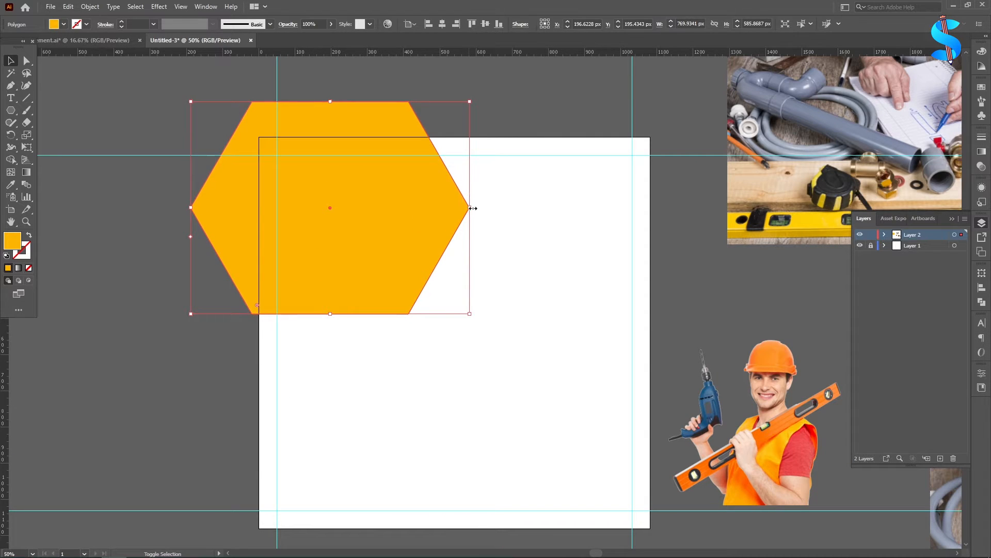
{"action": "left_click_drag", "start_coordinate": [473, 208], "coordinate": [442, 195]}
{"action": "scroll", "coordinate": [451, 207], "scroll_direction": "up", "scroll_amount": 4}
{"action": "scroll", "coordinate": [496, 210], "scroll_direction": "down", "scroll_amount": 5}
{"action": "left_click", "coordinate": [10, 187]}
{"action": "left_click", "coordinate": [500, 297]}
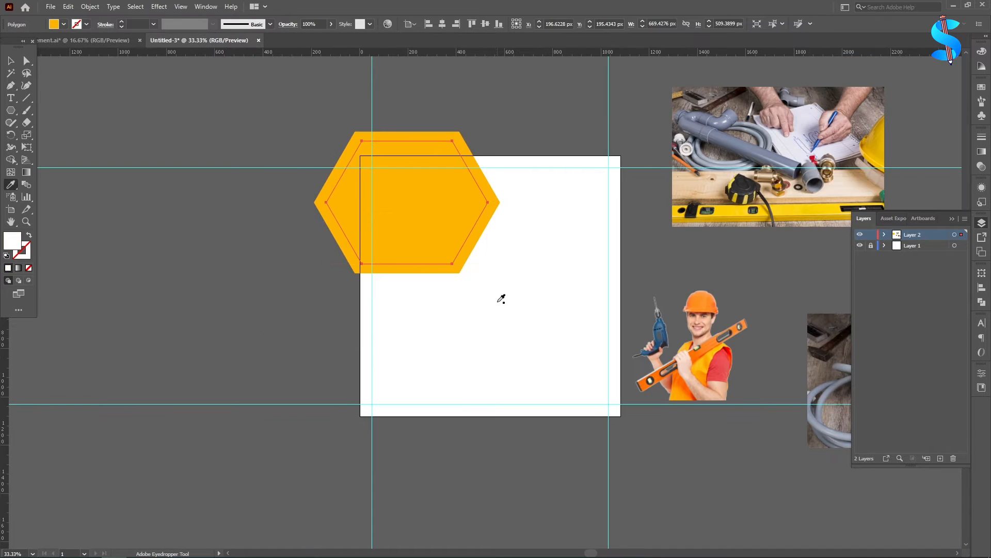
Scale a copy of the white hexagon down around its centre to about 631 × 480 px and fill it with the pasteboard's dark grey
{"action": "key", "text": "v"}
{"action": "scroll", "coordinate": [416, 203], "scroll_direction": "up", "scroll_amount": 2}
{"action": "scroll", "coordinate": [418, 204], "scroll_direction": "up", "scroll_amount": 1}
{"action": "key", "text": "a"}
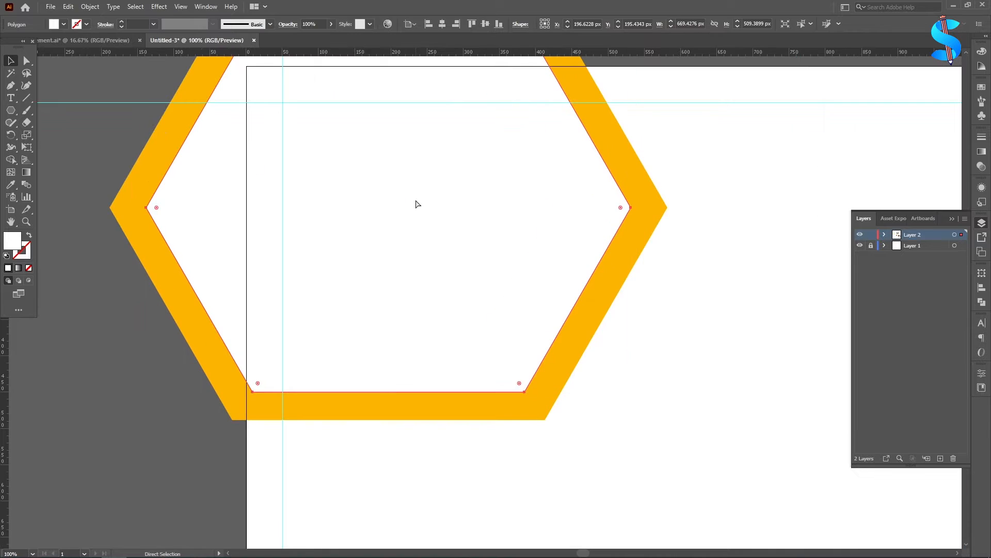
{"action": "key", "text": "v"}
{"action": "left_click_drag", "start_coordinate": [630, 208], "coordinate": [618, 208]}
{"action": "left_click", "coordinate": [10, 185]}
{"action": "left_click", "coordinate": [81, 277]}
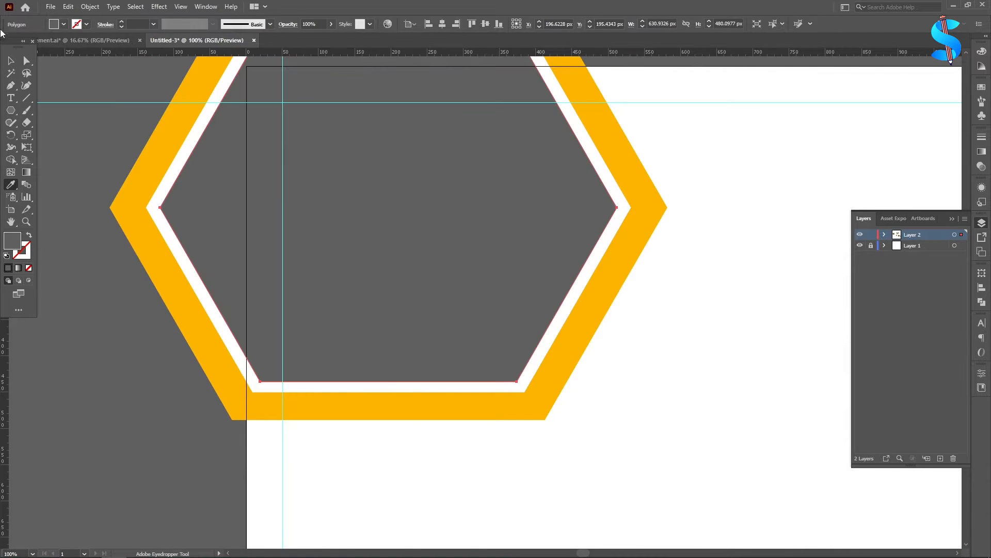
{"action": "left_click", "coordinate": [12, 67]}
{"action": "scroll", "coordinate": [371, 162], "scroll_direction": "down", "scroll_amount": 3}
{"action": "scroll", "coordinate": [206, 155], "scroll_direction": "down", "scroll_amount": 1}
{"action": "left_click", "coordinate": [41, 133]}
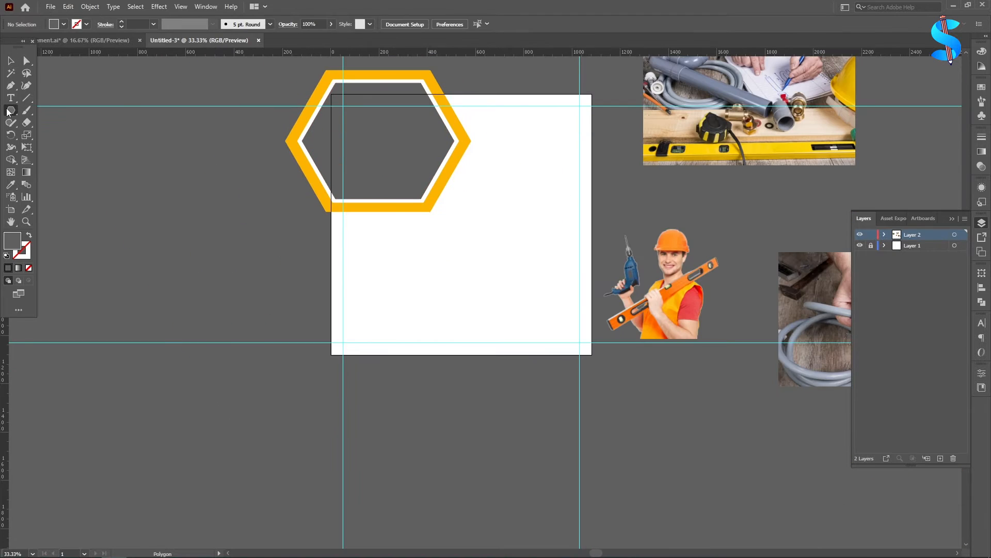
Create a 1080 × 1080 px rectangle and fill it with the artboard's white
{"action": "left_click_drag", "start_coordinate": [8, 111], "coordinate": [62, 109]}
{"action": "left_click", "coordinate": [323, 217]}
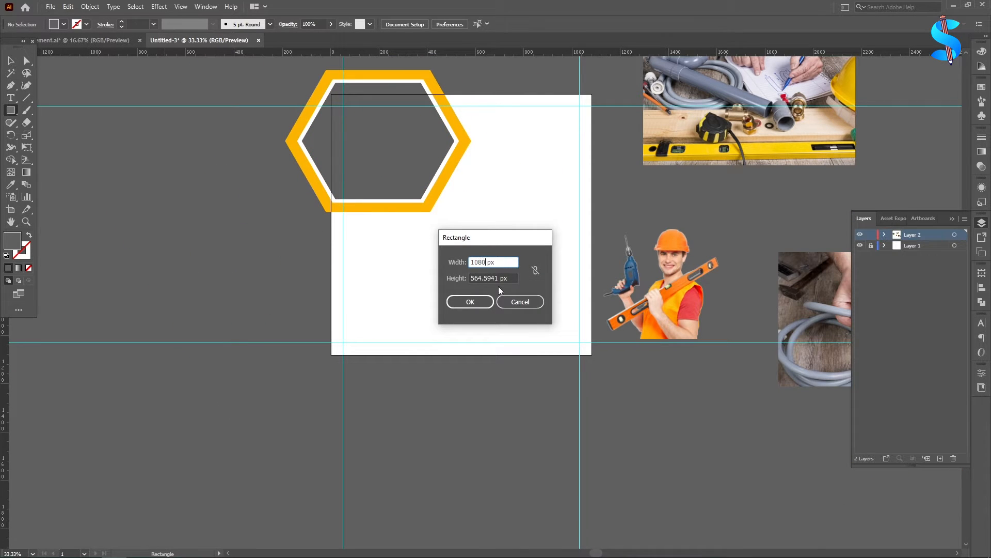
{"action": "key", "text": "Tab"}
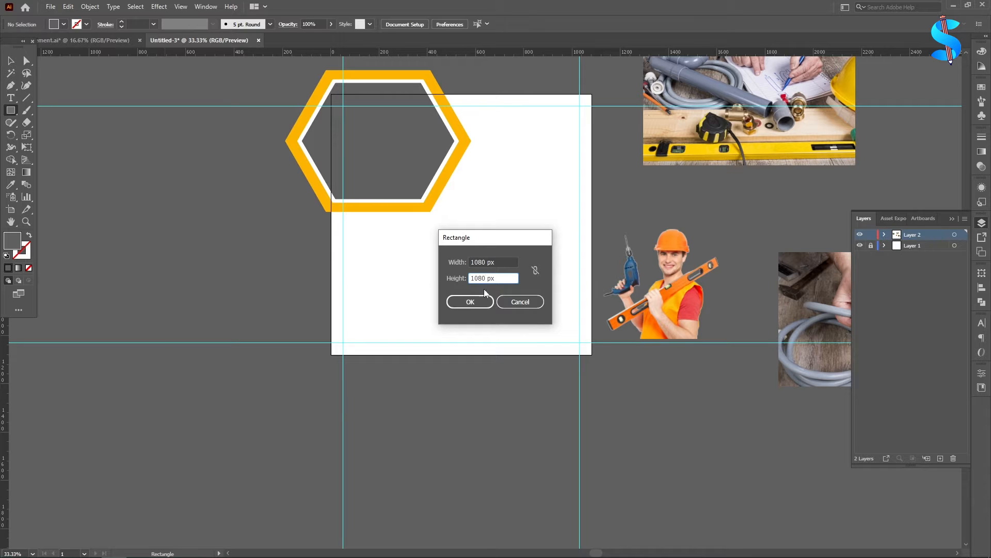
{"action": "left_click", "coordinate": [480, 301]}
{"action": "key", "text": "v"}
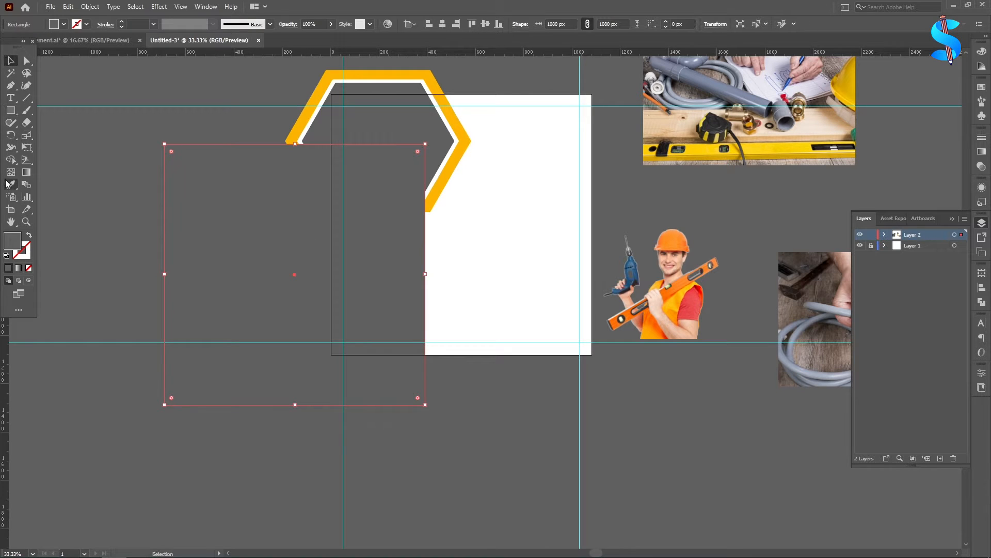
{"action": "left_click", "coordinate": [7, 183]}
{"action": "left_click", "coordinate": [551, 224]}
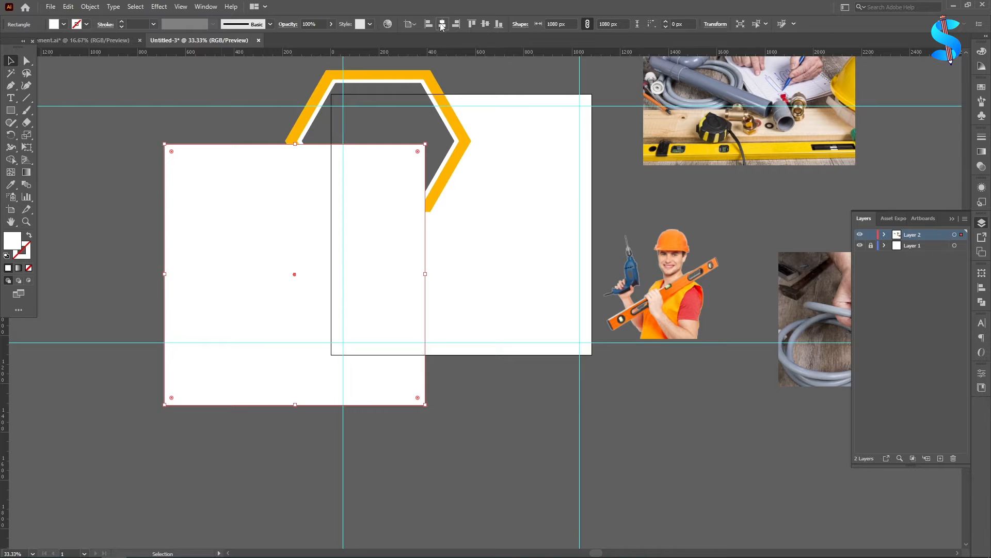
Centre the white square horizontally and vertically on the artboard and send it to the back
{"action": "left_click", "coordinate": [441, 25]}
{"action": "left_click", "coordinate": [485, 24]}
{"action": "right_click", "coordinate": [474, 159]}
{"action": "mouse_move", "coordinate": [511, 346]}
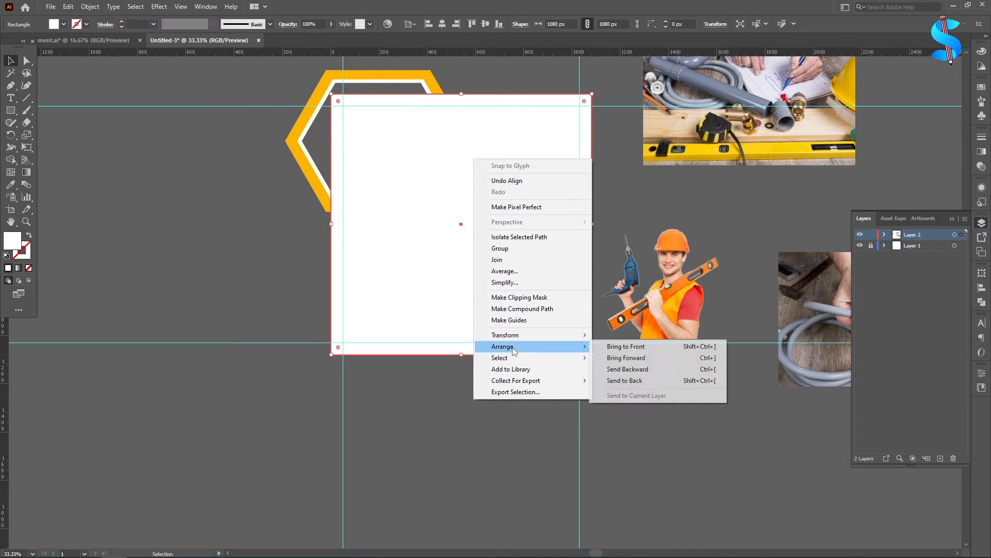
{"action": "left_click", "coordinate": [632, 387]}
{"action": "key", "text": "ctrl+shift+a"}
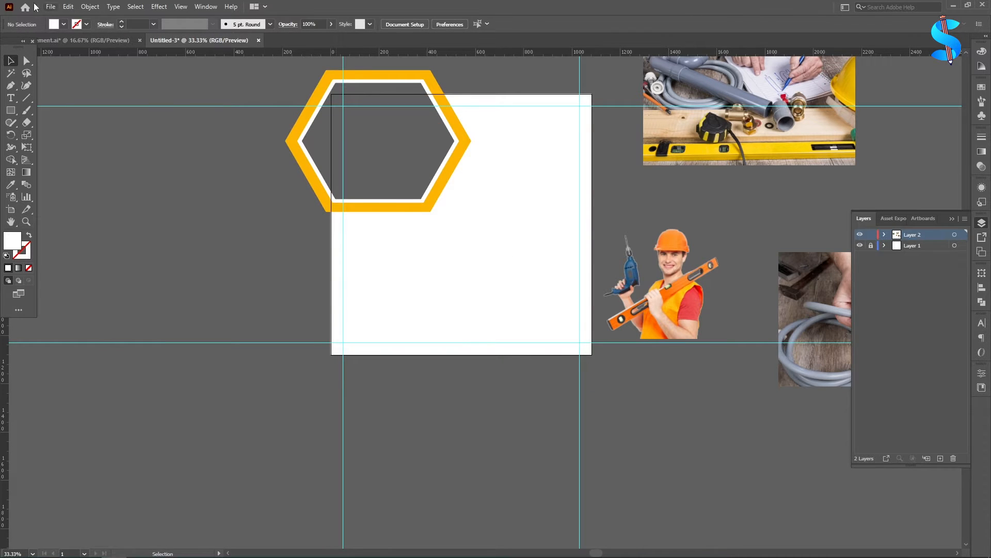
Draw a white rectangle about 496 px high across the artboard's upper part and extend its left edge past the artboard, about 1082 px wide
{"action": "scroll", "coordinate": [354, 199], "scroll_direction": "up", "scroll_amount": 1}
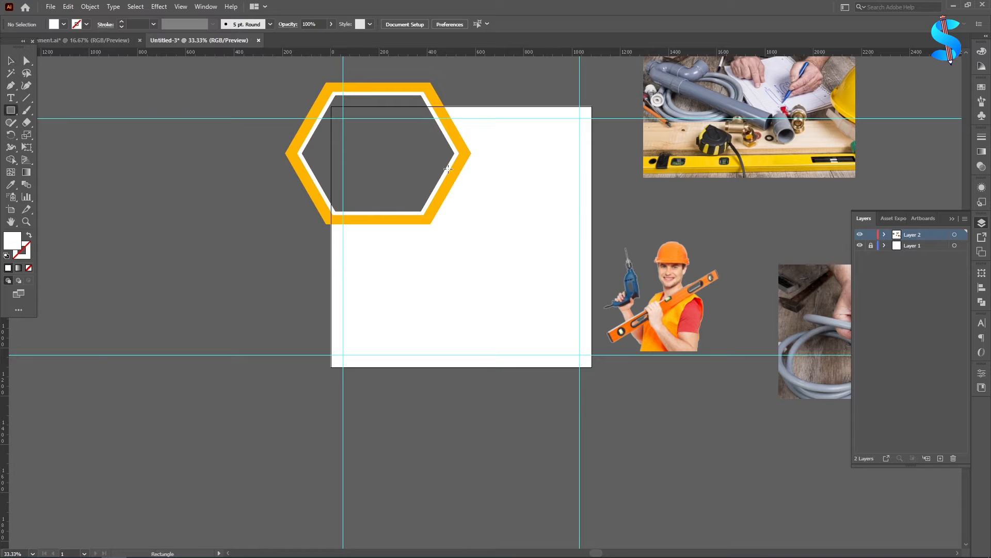
{"action": "scroll", "coordinate": [448, 168], "scroll_direction": "up", "scroll_amount": 2}
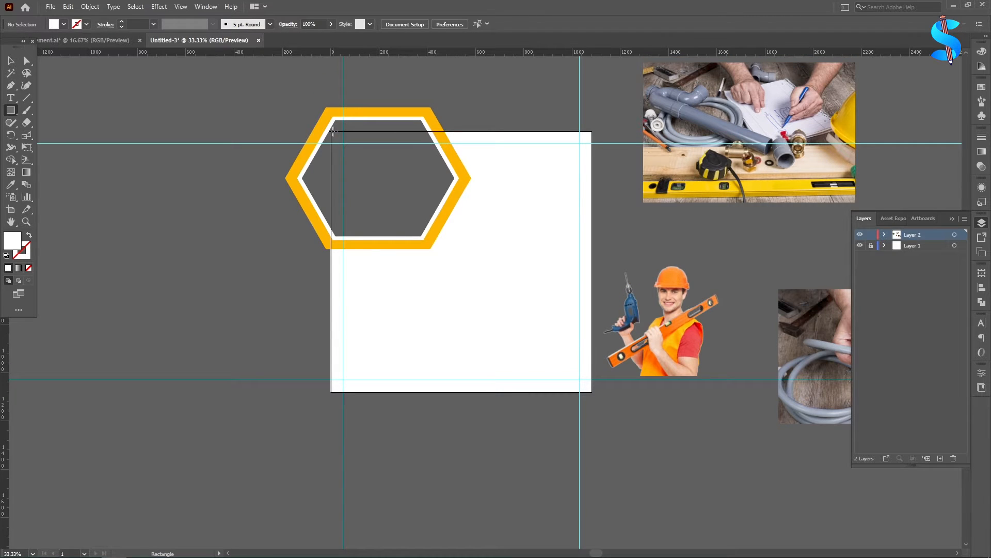
{"action": "left_click_drag", "start_coordinate": [334, 132], "coordinate": [593, 251]}
{"action": "left_click", "coordinate": [11, 61]}
{"action": "scroll", "coordinate": [336, 204], "scroll_direction": "up", "scroll_amount": 4}
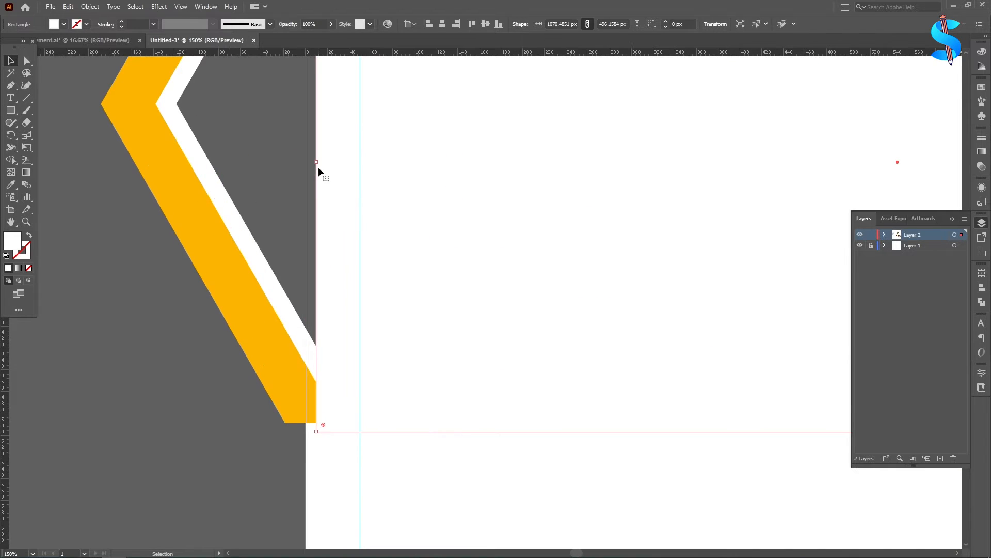
{"action": "left_click_drag", "start_coordinate": [318, 163], "coordinate": [304, 163]}
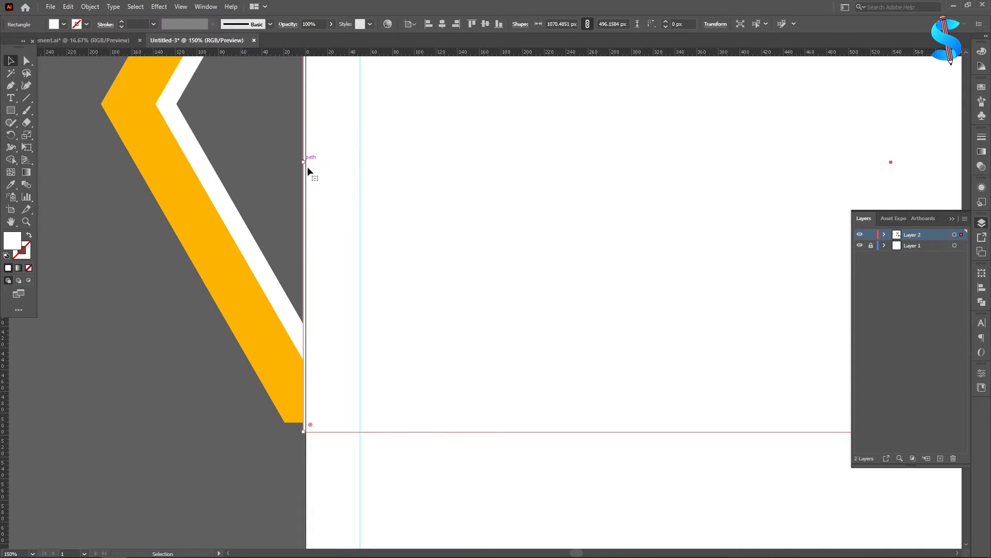
{"action": "left_click_drag", "start_coordinate": [439, 334], "coordinate": [463, 323]}
{"action": "left_click", "coordinate": [95, 324]}
{"action": "scroll", "coordinate": [206, 288], "scroll_direction": "down", "scroll_amount": 4}
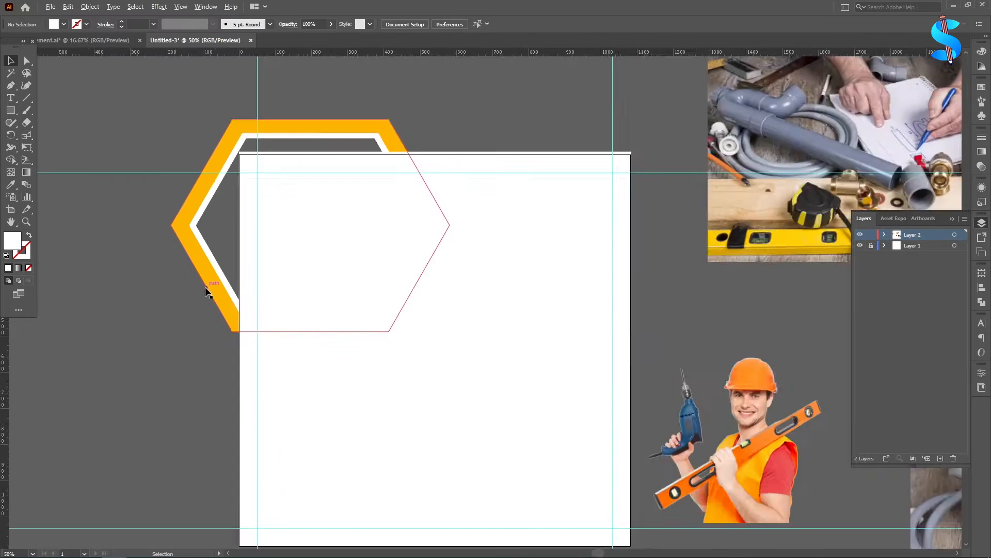
Lower the new rectangle's top edge onto the artboard's top edge, reducing its height to about 488 px
{"action": "left_click", "coordinate": [410, 292]}
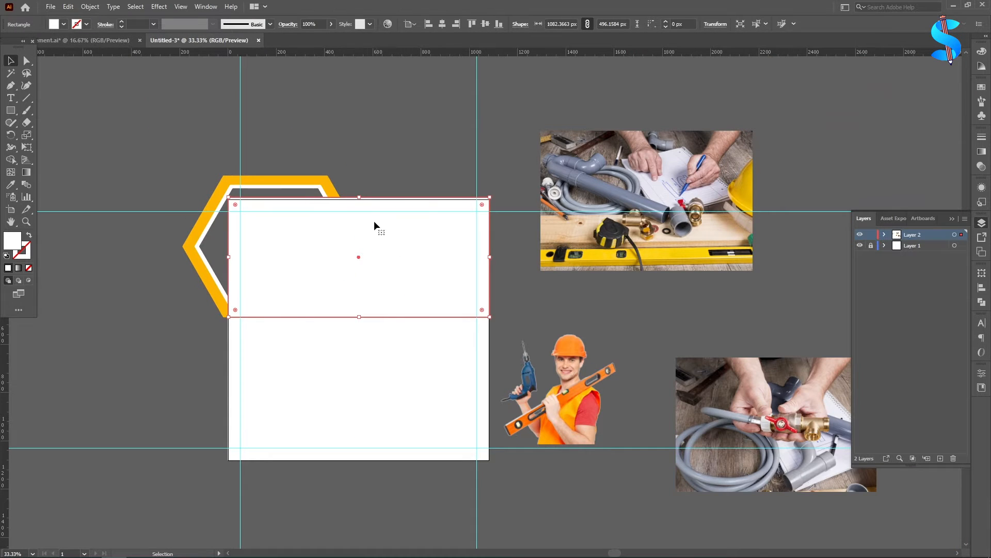
{"action": "scroll", "coordinate": [358, 201], "scroll_direction": "up", "scroll_amount": 4}
{"action": "left_click_drag", "start_coordinate": [362, 187], "coordinate": [362, 193]}
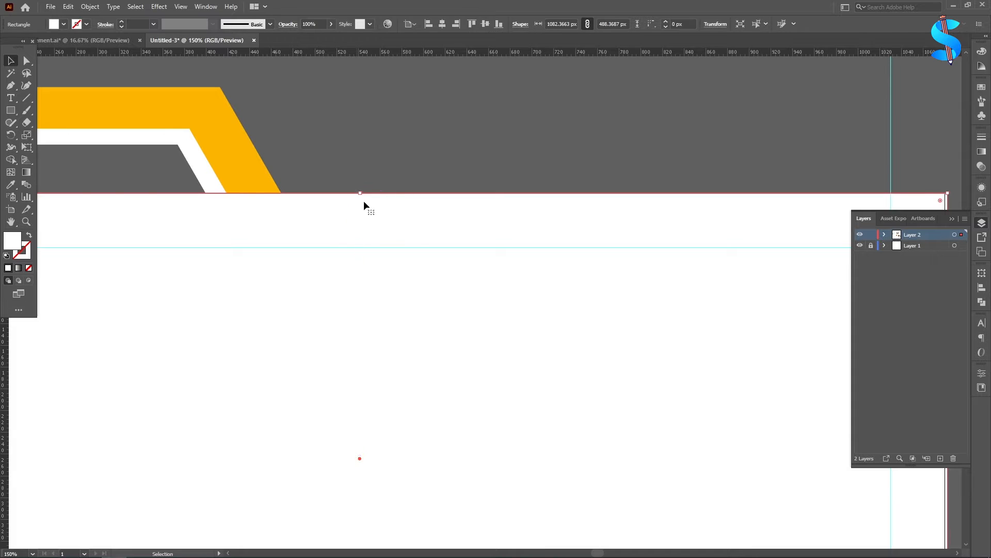
Fill the artboard's upper rectangle with the outer hexagon's orange and move it behind the hexagons
{"action": "scroll", "coordinate": [363, 200], "scroll_direction": "down", "scroll_amount": 4}
{"action": "left_click", "coordinate": [10, 184]}
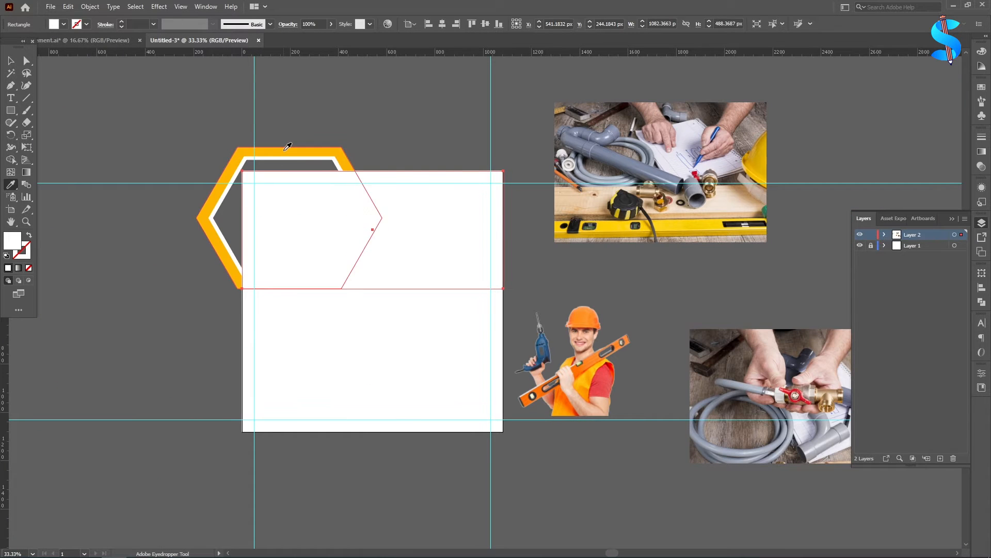
{"action": "left_click", "coordinate": [287, 150]}
{"action": "left_click", "coordinate": [10, 60]}
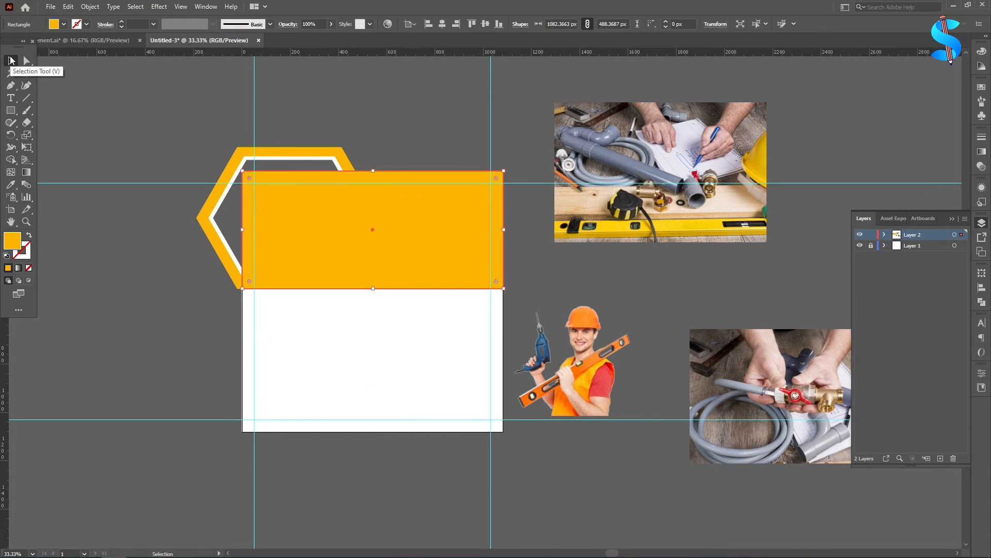
{"action": "key", "text": "ctrl+bracketleft"}
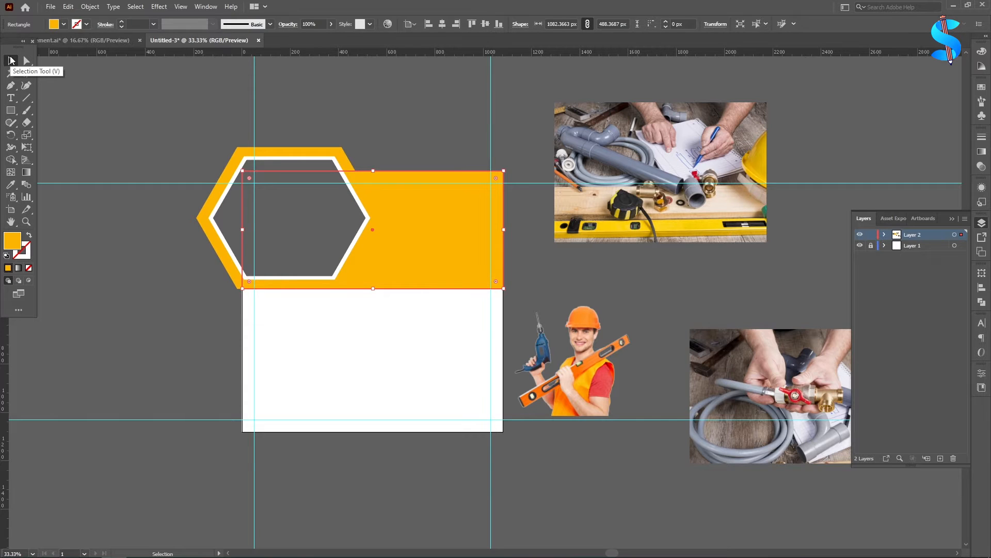
{"action": "scroll", "coordinate": [100, 210], "scroll_direction": "down", "scroll_amount": 2}
{"action": "left_click", "coordinate": [103, 212]}
{"action": "scroll", "coordinate": [328, 214], "scroll_direction": "down", "scroll_amount": 1}
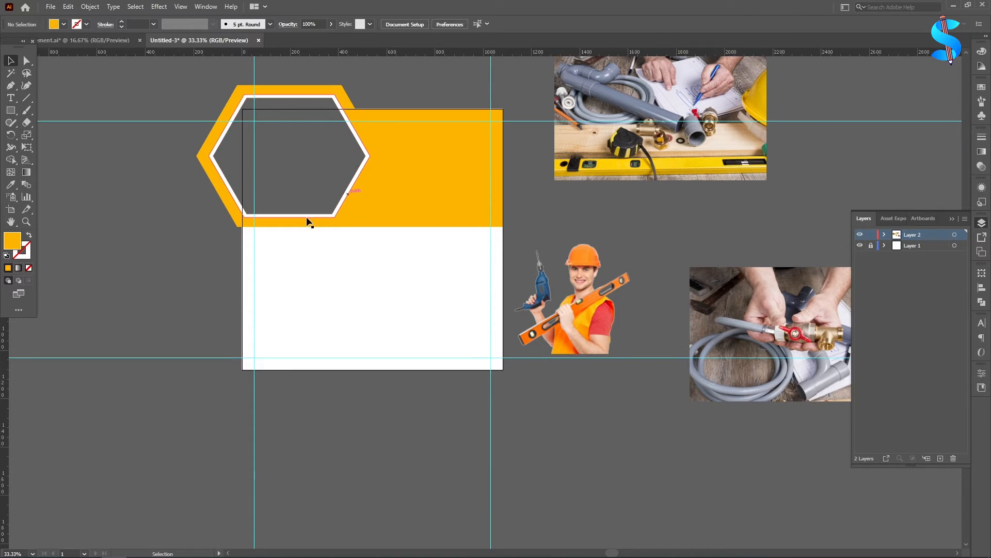
Unlock the locked objects and place a copy of the orange rectangle across the artboard's lower edge, spanning its full width
{"action": "scroll", "coordinate": [308, 222], "scroll_direction": "up", "scroll_amount": 1}
{"action": "key", "text": "ctrl+alt+2"}
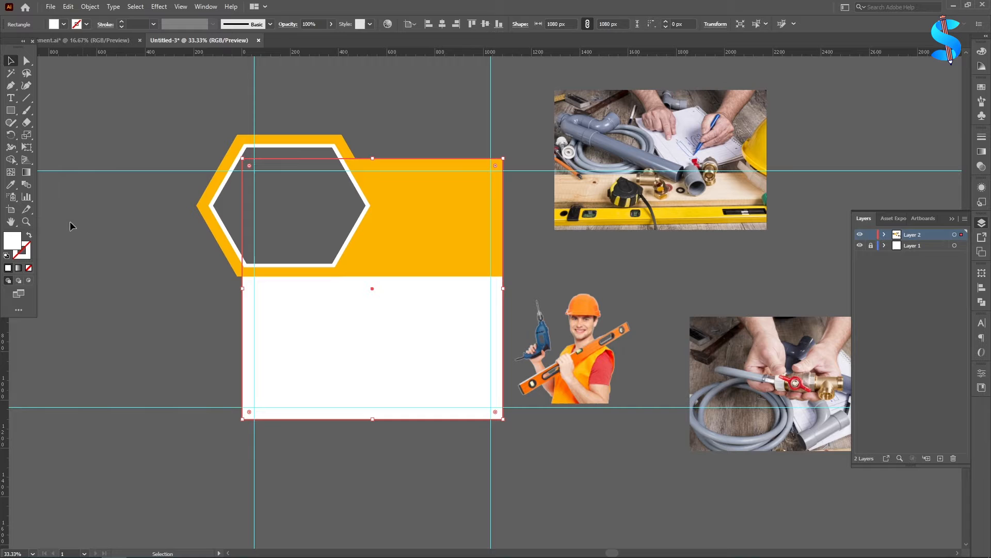
{"action": "left_click", "coordinate": [190, 126]}
{"action": "scroll", "coordinate": [416, 222], "scroll_direction": "down", "scroll_amount": 2}
{"action": "left_click_drag", "start_coordinate": [442, 170], "coordinate": [441, 363]}
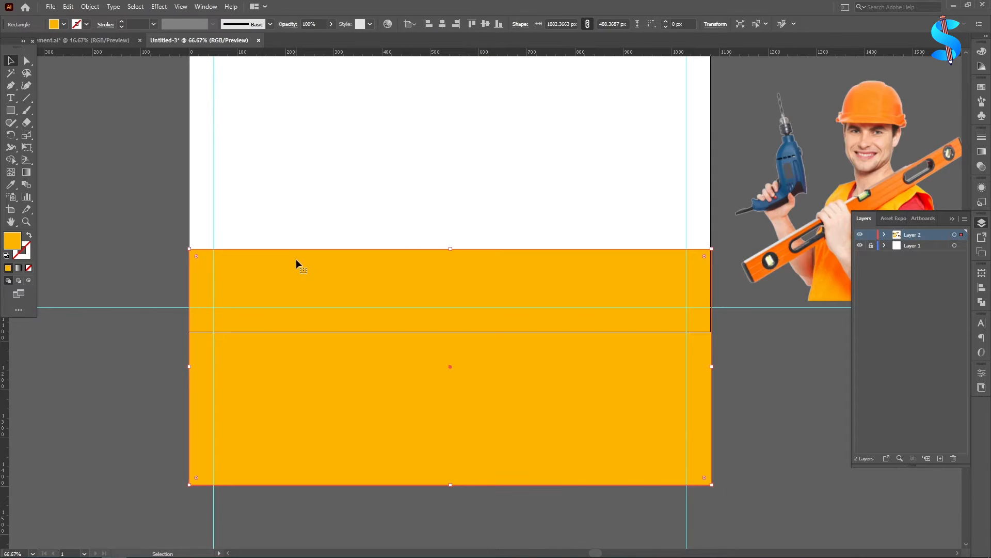
{"action": "key", "text": "ctrl+minus"}
{"action": "key", "text": "ctrl+minus"}
{"action": "scroll", "coordinate": [380, 234], "scroll_direction": "up", "scroll_amount": 1}
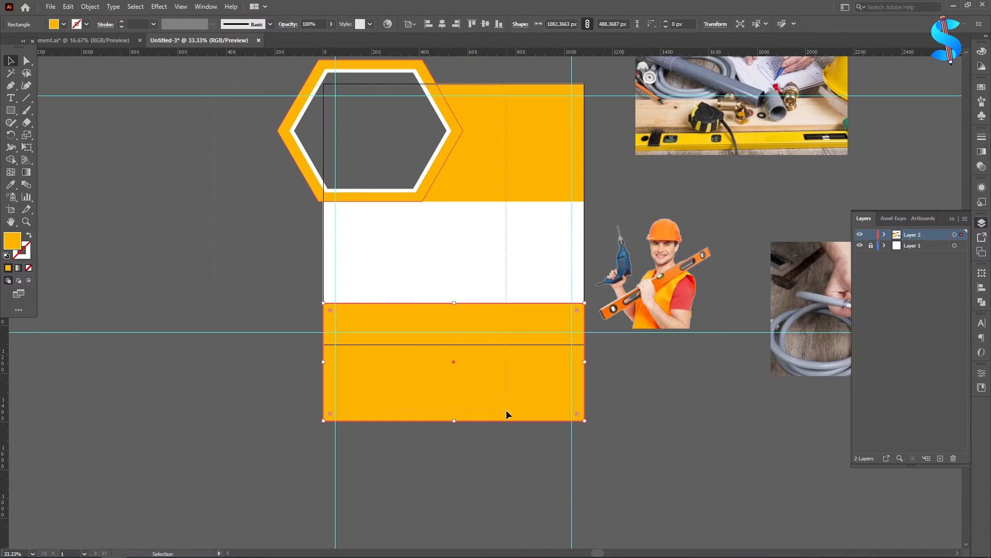
Trim the parts of the hexagons and lower orange rectangle that extend past the artboard with the Shape Builder tool
{"action": "key", "text": "ctrl+a"}
{"action": "key", "text": "shift+m"}
{"action": "left_click", "coordinate": [380, 394], "text": "alt"}
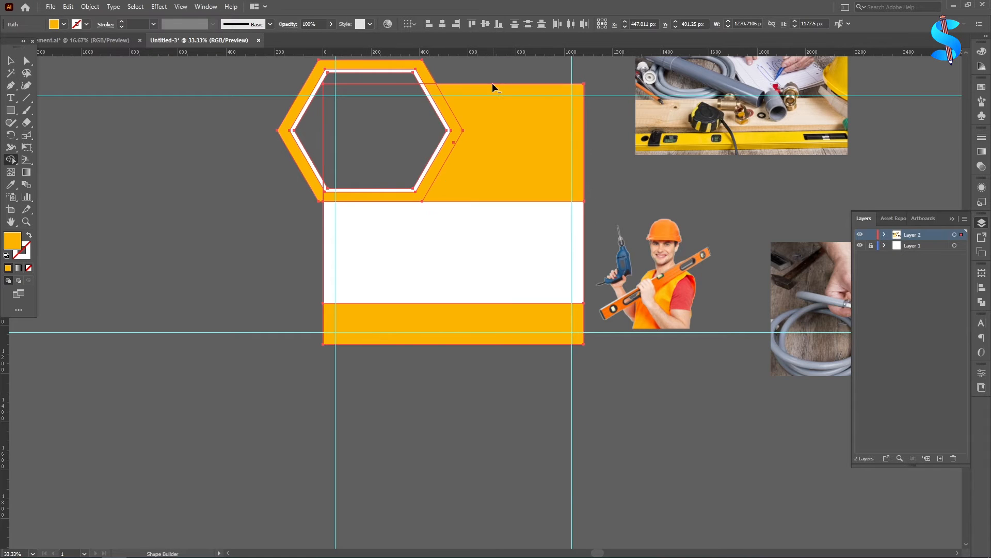
{"action": "scroll", "coordinate": [391, 66], "scroll_direction": "up", "scroll_amount": 4}
{"action": "left_click", "coordinate": [490, 105], "text": "alt"}
{"action": "key", "text": "ctrl+minus"}
{"action": "key", "text": "ctrl+minus"}
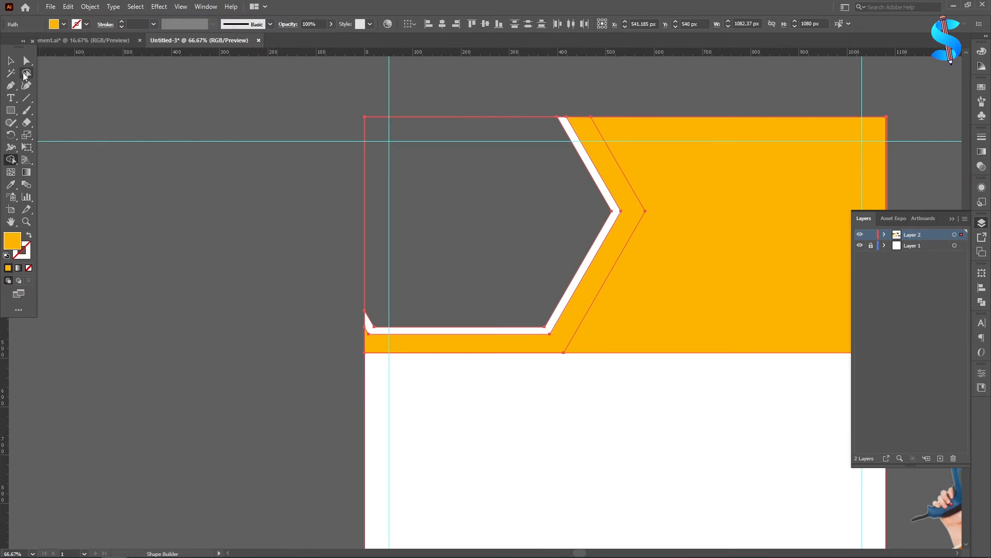
{"action": "left_click", "coordinate": [10, 61]}
{"action": "left_click", "coordinate": [181, 199]}
Move the photo of plumbing tools onto the dark hexagon, stack it below that shape and make a clipping mask
{"action": "scroll", "coordinate": [286, 201], "scroll_direction": "down", "scroll_amount": 2}
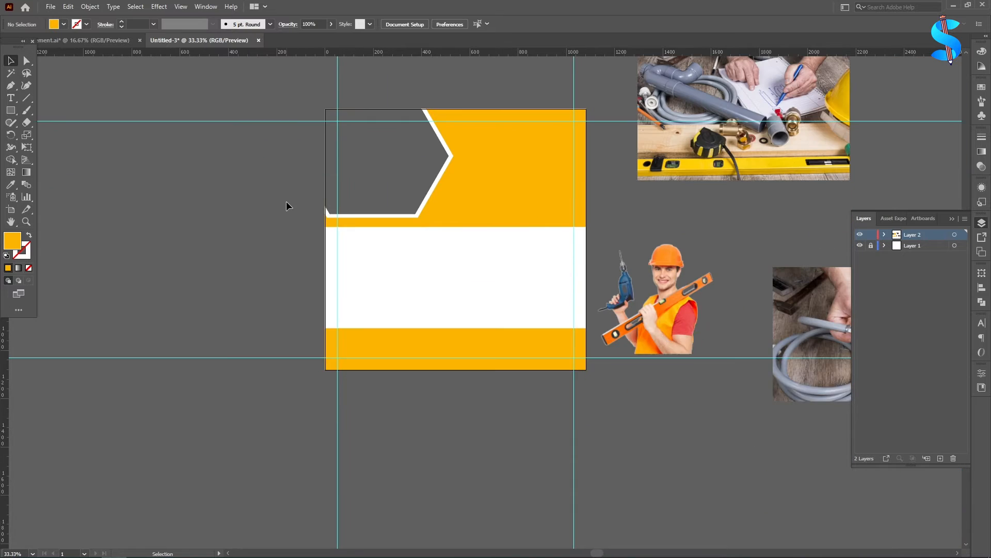
{"action": "scroll", "coordinate": [701, 201], "scroll_direction": "down", "scroll_amount": 1}
{"action": "left_click_drag", "start_coordinate": [785, 180], "coordinate": [400, 225]}
{"action": "key", "text": "F7"}
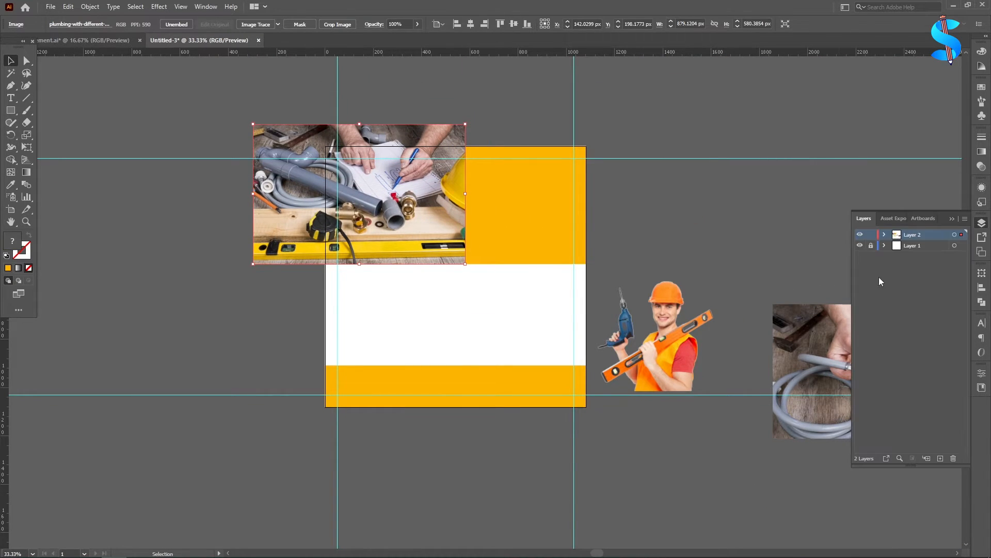
{"action": "left_click", "coordinate": [884, 235]}
{"action": "left_click_drag", "start_coordinate": [930, 261], "coordinate": [924, 282]}
{"action": "left_click", "coordinate": [955, 267], "text": "shift"}
{"action": "right_click", "coordinate": [399, 191]}
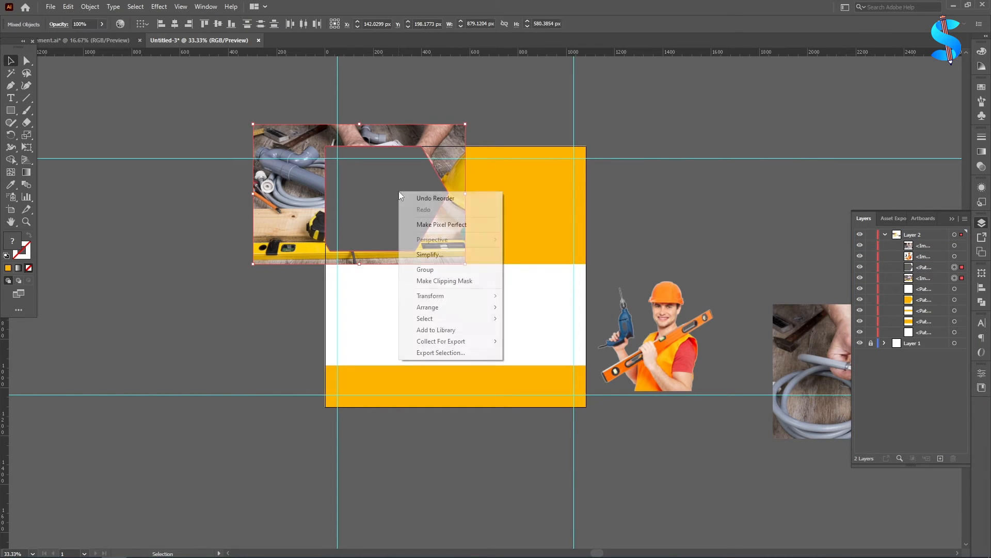
{"action": "left_click", "coordinate": [440, 281]}
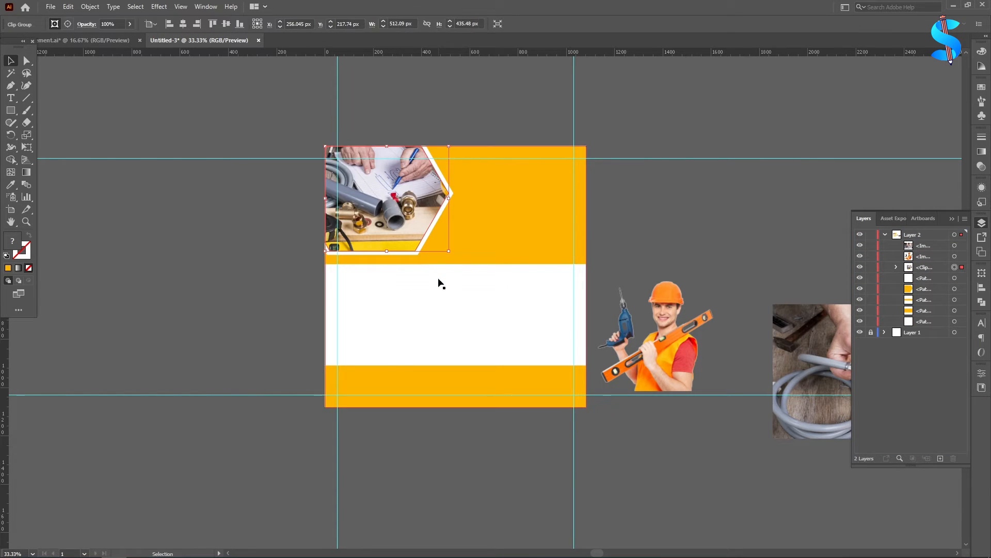
Select the photo inside the hexagon mask, shift it right and down, and scale it to about 736 × 486 px
{"action": "left_click", "coordinate": [896, 267]}
{"action": "left_click", "coordinate": [955, 289]}
{"action": "scroll", "coordinate": [367, 193], "scroll_direction": "up", "scroll_amount": 1, "text": "alt"}
{"action": "scroll", "coordinate": [157, 168], "scroll_direction": "up", "scroll_amount": 2}
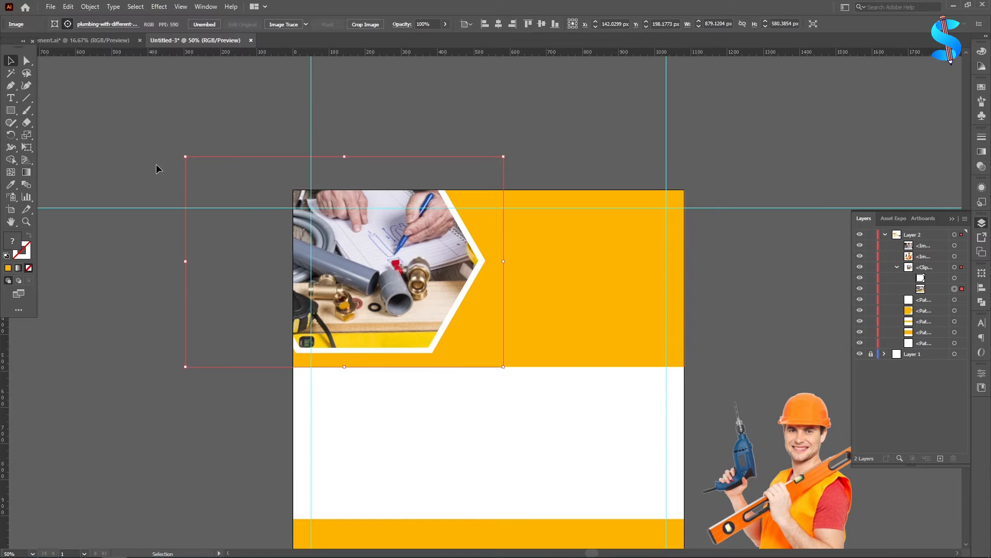
{"action": "left_click_drag", "start_coordinate": [374, 255], "coordinate": [395, 268]}
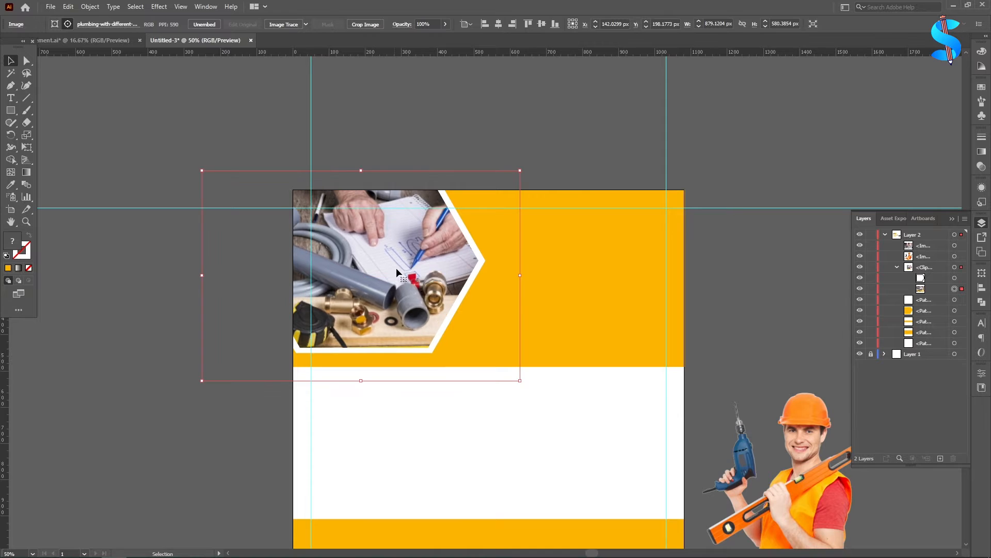
{"action": "left_click_drag", "start_coordinate": [201, 170], "coordinate": [228, 189]}
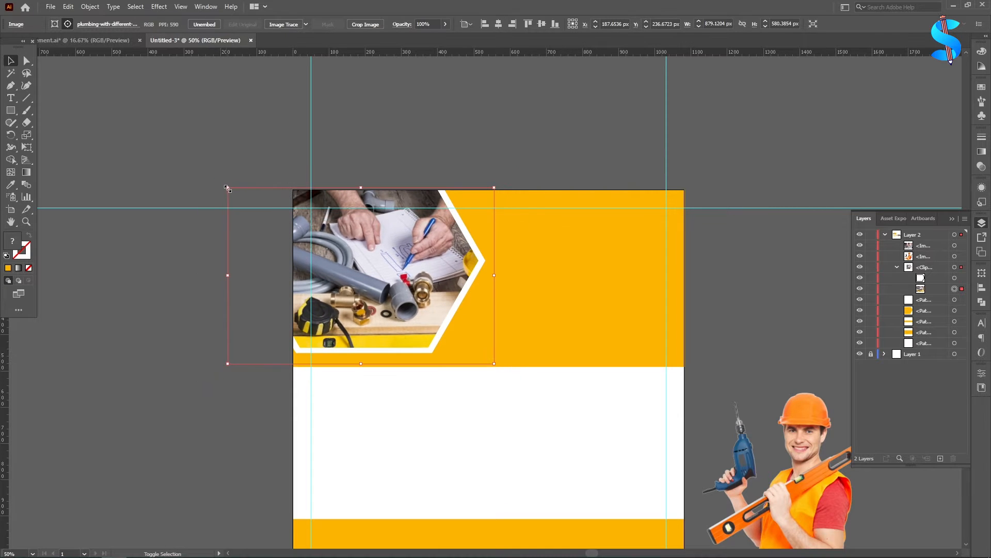
Nudge the masked hexagon photo about 4 px right and 8 px down
{"action": "key", "text": "Right"}
{"action": "key", "text": "Right"}
{"action": "key", "text": "Right"}
{"action": "key", "text": "Right"}
{"action": "key", "text": "Right"}
{"action": "key", "text": "Down"}
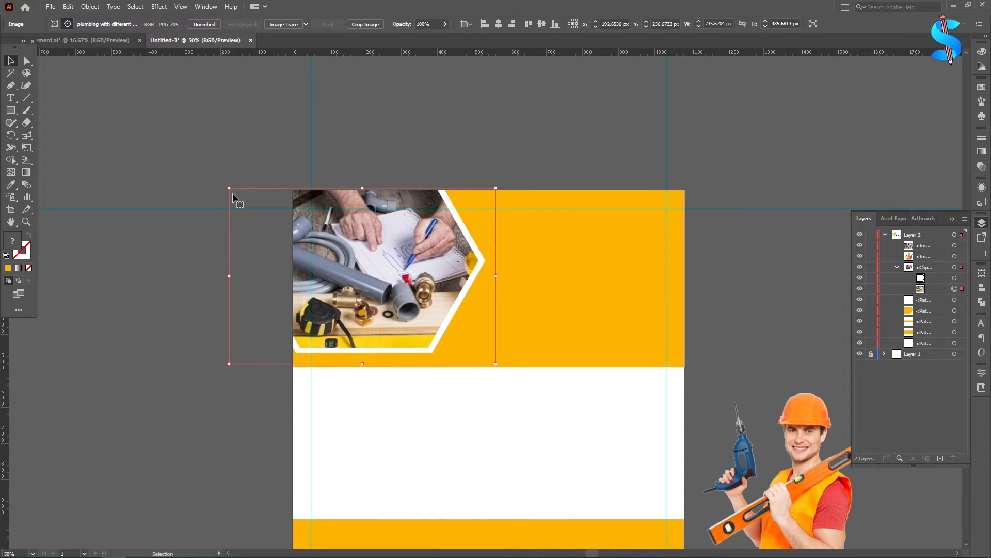
{"action": "key", "text": "Left"}
{"action": "key", "text": "Down"}
{"action": "key", "text": "Down"}
{"action": "key", "text": "Down"}
{"action": "key", "text": "Down"}
{"action": "key", "text": "Down"}
{"action": "key", "text": "Down"}
{"action": "key", "text": "Down"}
{"action": "key", "text": "Down"}
{"action": "key", "text": "Down"}
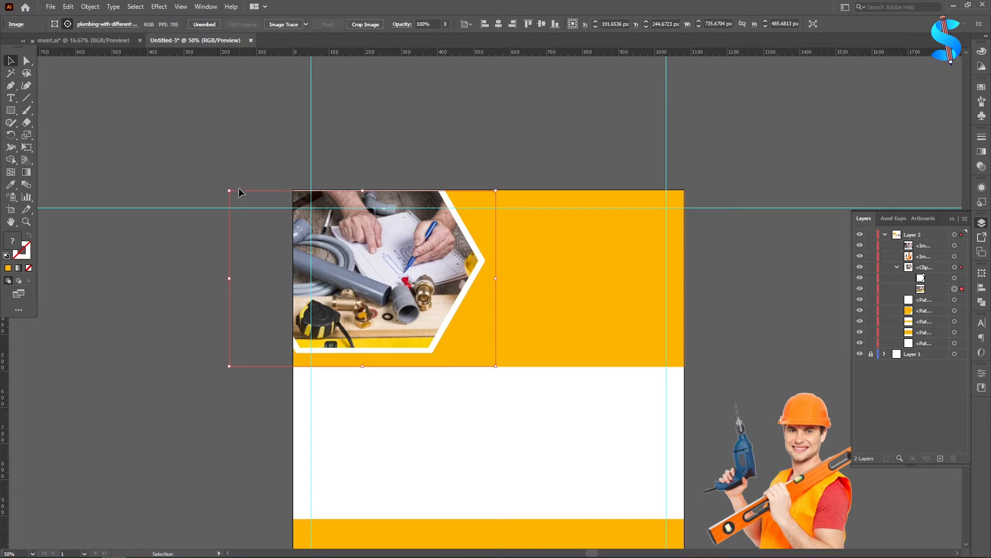
Enlarge the photo inside the hexagon mask to about 803 × 530 px and deselect it
{"action": "left_click_drag", "start_coordinate": [230, 191], "coordinate": [220, 185]}
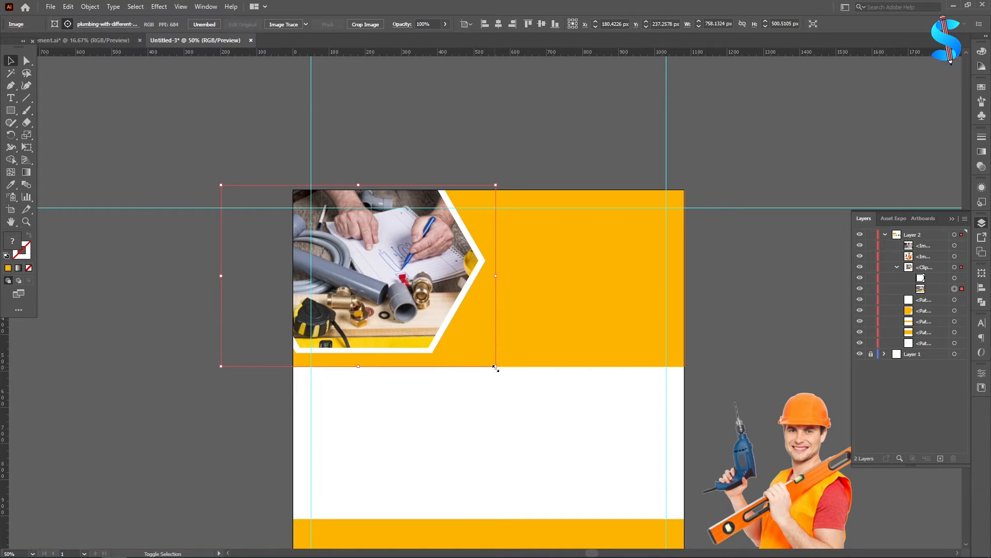
{"action": "left_click_drag", "start_coordinate": [496, 368], "coordinate": [512, 377]}
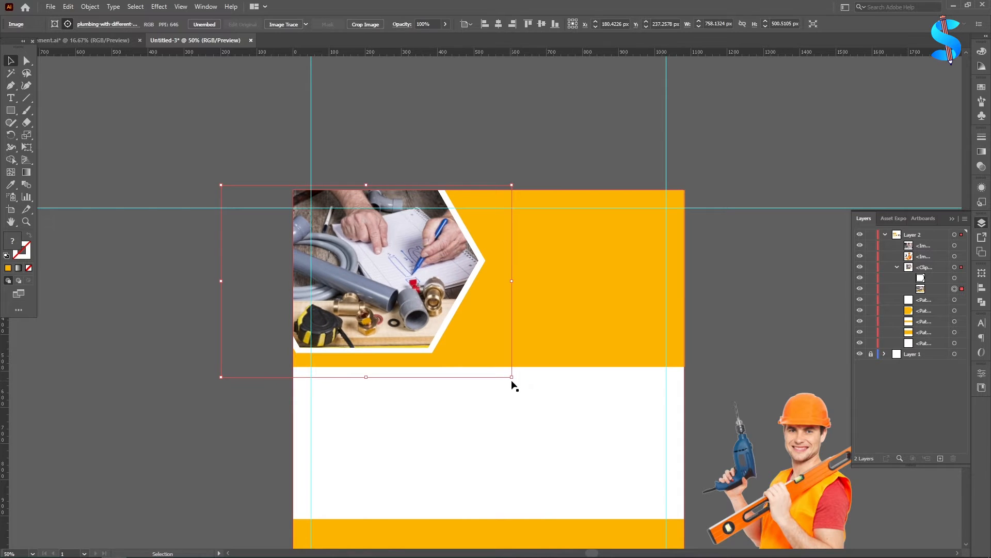
{"action": "left_click", "coordinate": [162, 299]}
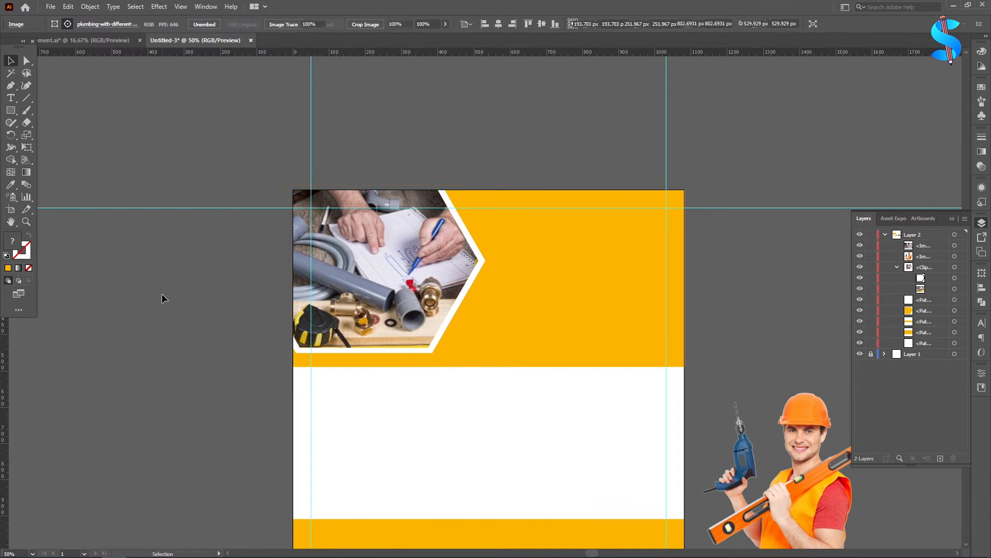
Lock the white background square, duplicate the upper orange rectangle in place and lock the upper copy
{"action": "scroll", "coordinate": [274, 235], "scroll_direction": "down", "scroll_amount": 2}
{"action": "scroll", "coordinate": [274, 236], "scroll_direction": "down", "scroll_amount": 1}
{"action": "left_click", "coordinate": [410, 238]}
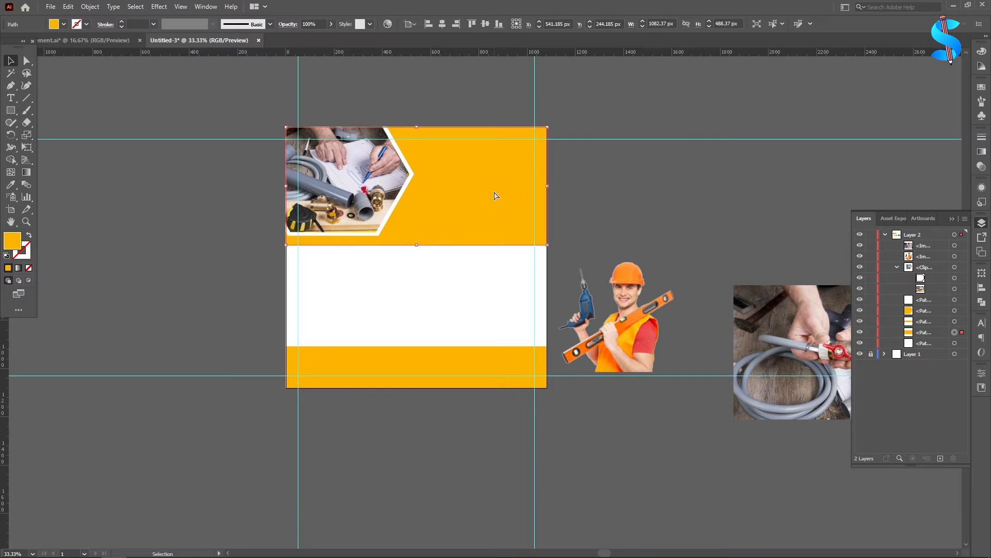
{"action": "left_click", "coordinate": [502, 293]}
{"action": "key", "text": "ctrl+2"}
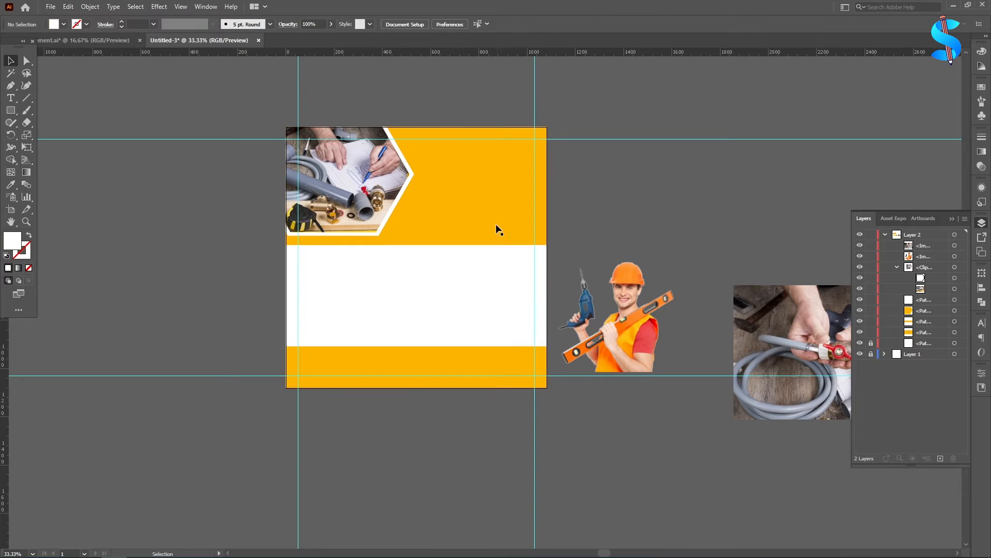
{"action": "left_click", "coordinate": [495, 225]}
{"action": "scroll", "coordinate": [446, 228], "scroll_direction": "down", "scroll_amount": 1}
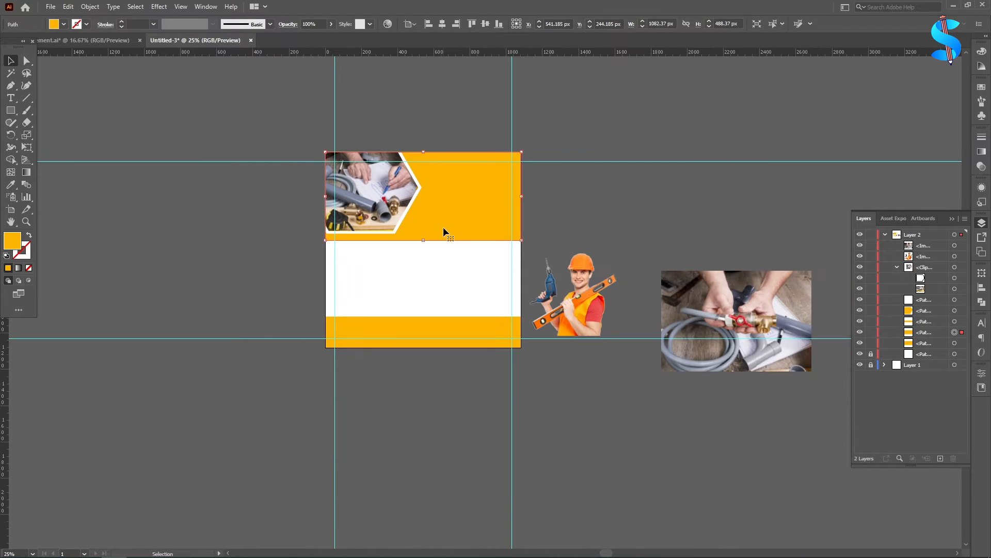
{"action": "key", "text": "ctrl+2"}
Place the photo of hands holding a valve over the upper band, stack it below the unlocked orange copy and clip it
{"action": "left_click_drag", "start_coordinate": [776, 344], "coordinate": [492, 219]}
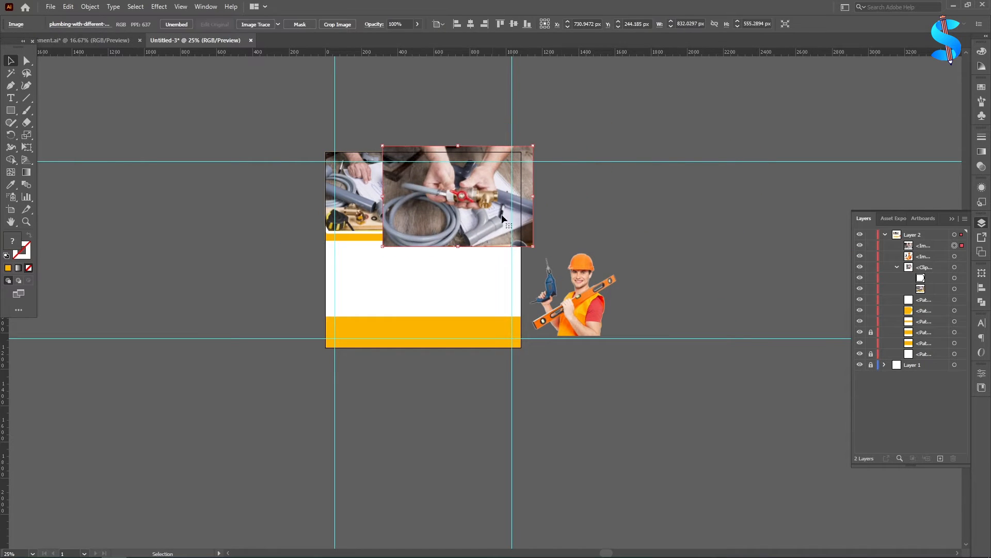
{"action": "left_click_drag", "start_coordinate": [923, 246], "coordinate": [923, 257]}
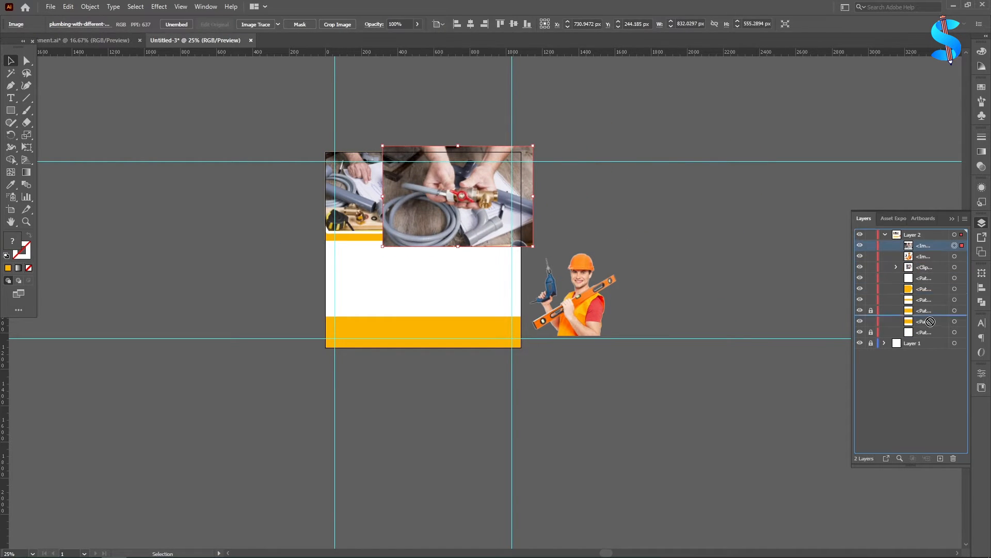
{"action": "left_click_drag", "start_coordinate": [929, 321], "coordinate": [931, 322]}
{"action": "left_click", "coordinate": [954, 311], "text": "shift"}
{"action": "right_click", "coordinate": [469, 178]}
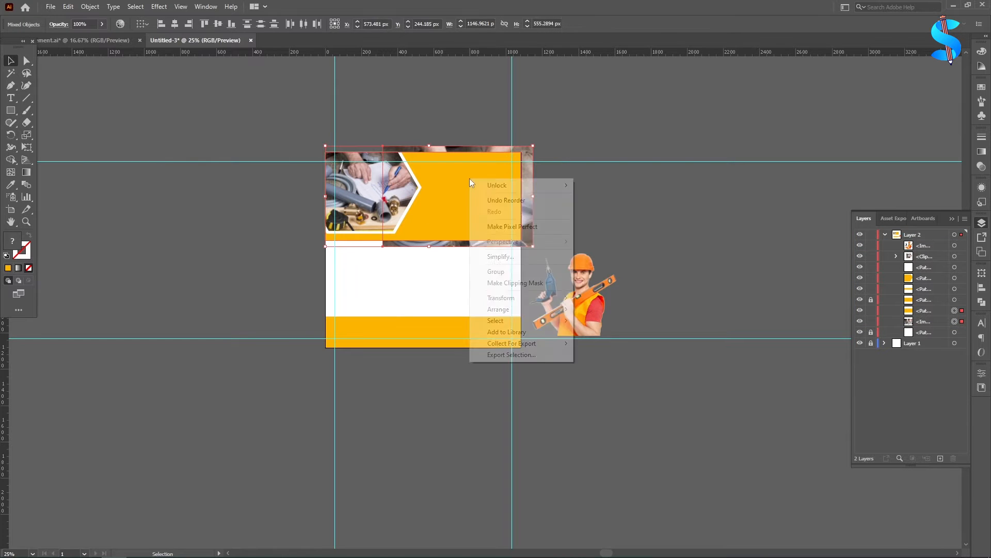
{"action": "left_click", "coordinate": [505, 283]}
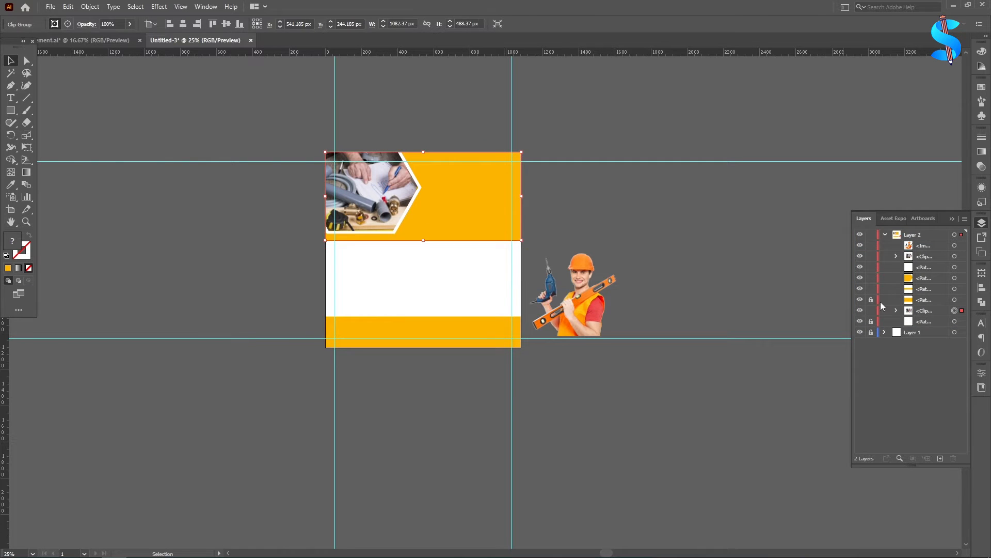
Set the blending mode of the orange rectangle above the clipped valve photo to Multiply
{"action": "left_click", "coordinate": [955, 300]}
{"action": "left_click", "coordinate": [982, 168]}
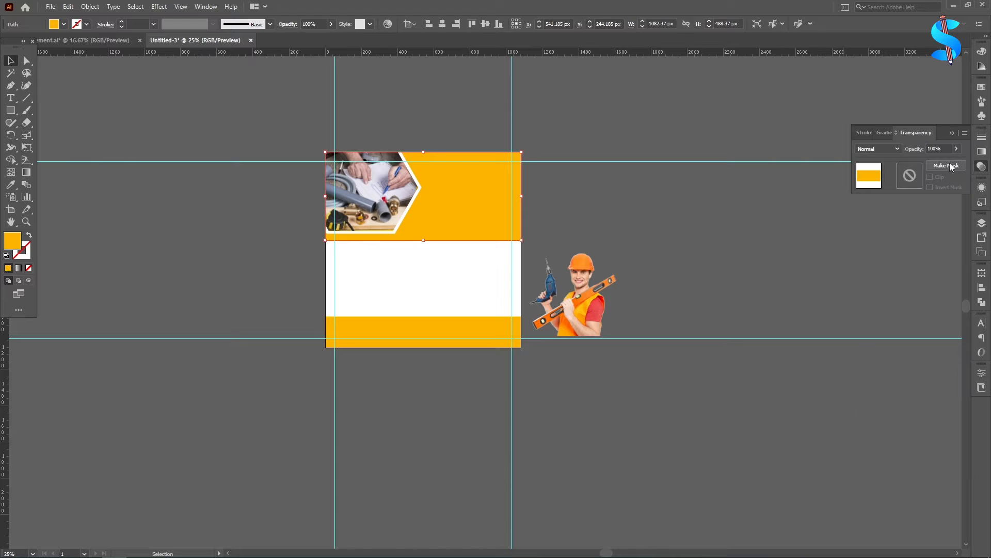
{"action": "left_click", "coordinate": [878, 148]}
{"action": "left_click", "coordinate": [873, 184]}
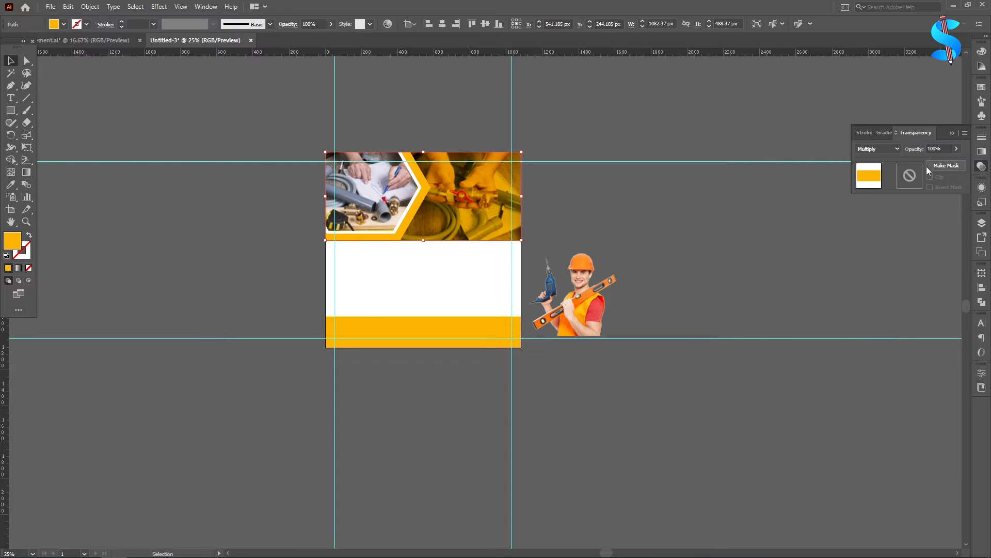
Select the valve photo inside its clipping group and nudge it about 32 px right and 31 px down
{"action": "left_click", "coordinate": [984, 223]}
{"action": "left_click", "coordinate": [896, 311]}
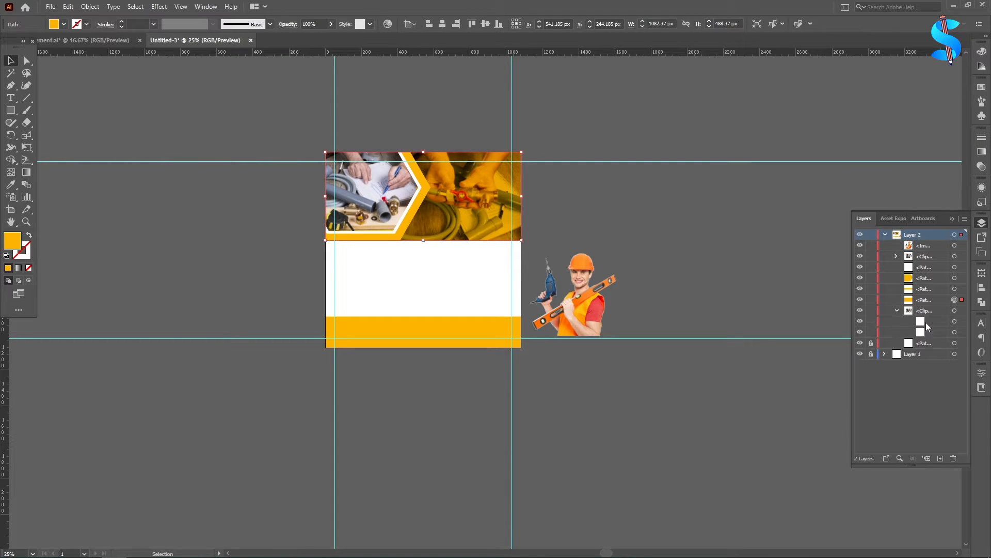
{"action": "left_click", "coordinate": [954, 332]}
{"action": "key", "text": "ctrl+equal"}
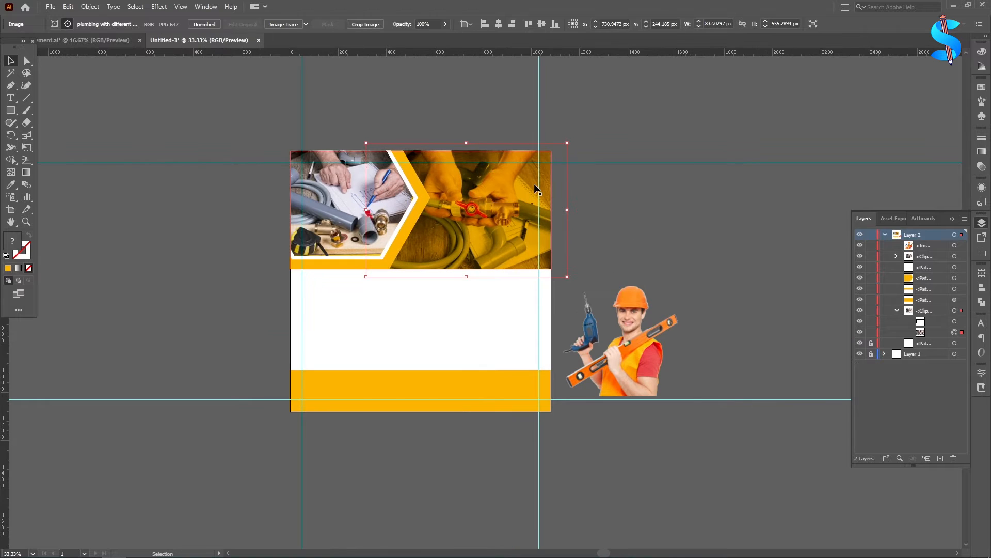
{"action": "key", "text": "Down"}
{"action": "key", "text": "Down"}
{"action": "key", "text": "Down"}
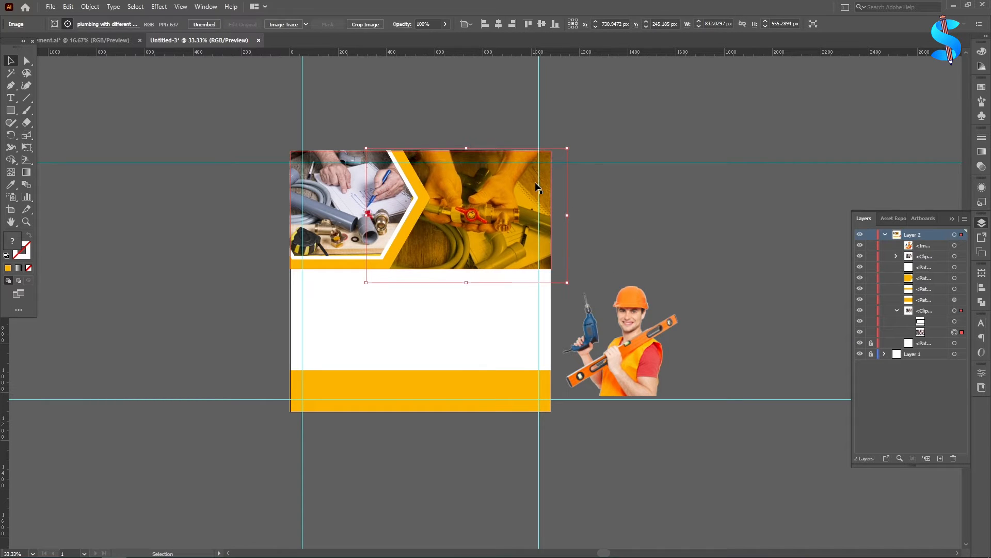
{"action": "key", "text": "Right"}
{"action": "key", "text": "Right"}
{"action": "key", "text": "Right"}
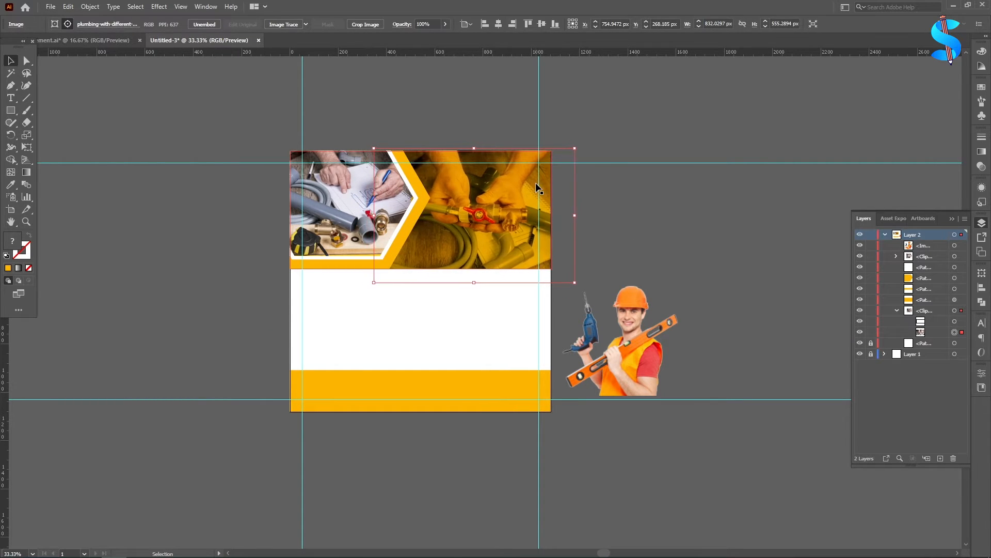
{"action": "key", "text": "Down"}
{"action": "key", "text": "Down"}
{"action": "key", "text": "Down"}
{"action": "key", "text": "Down"}
{"action": "key", "text": "Down"}
{"action": "key", "text": "Down"}
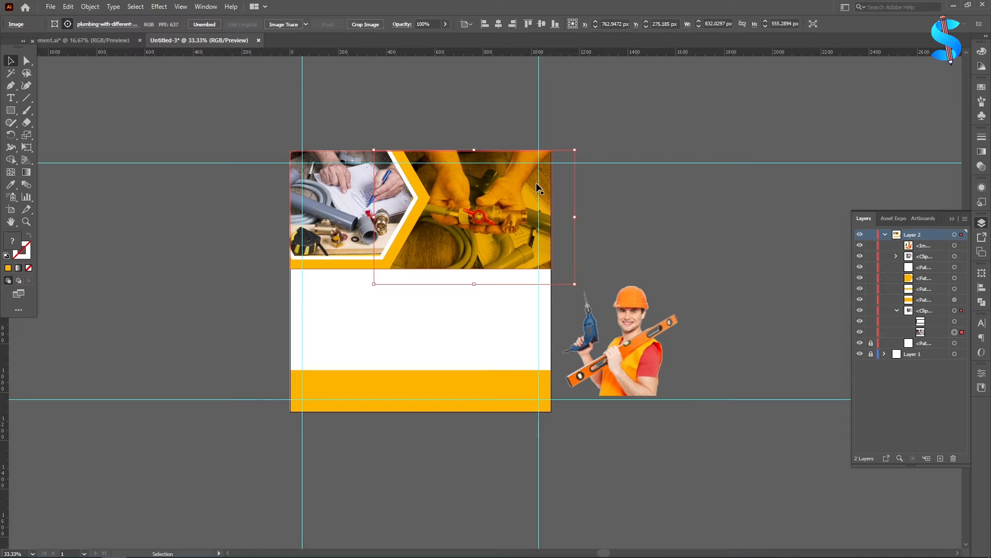
Scale the clipped valve photo down until its lower edge sits just below the upper orange band
{"action": "left_click_drag", "start_coordinate": [373, 284], "coordinate": [382, 275]}
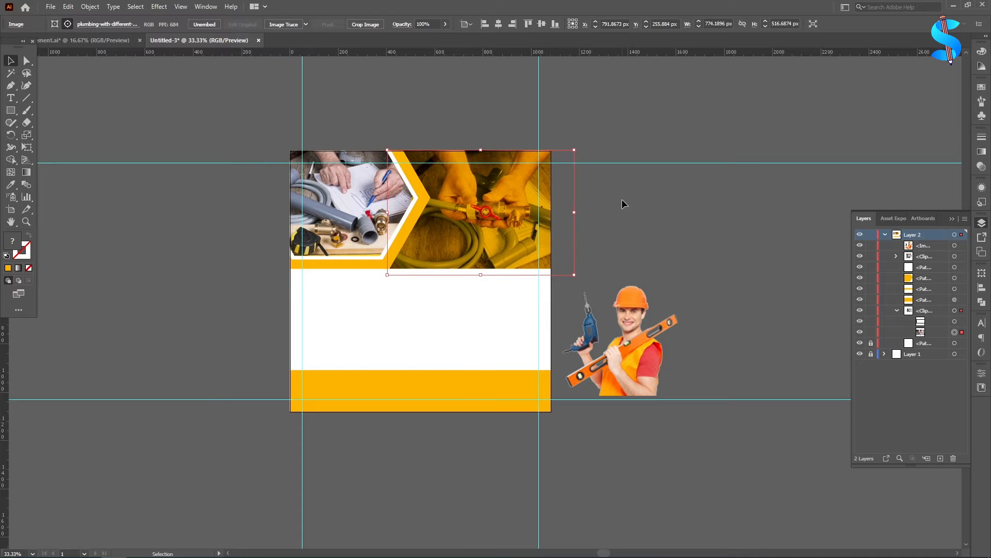
{"action": "left_click_drag", "start_coordinate": [573, 276], "coordinate": [567, 271]}
{"action": "left_click", "coordinate": [651, 215]}
{"action": "scroll", "coordinate": [454, 216], "scroll_direction": "down", "scroll_amount": 1}
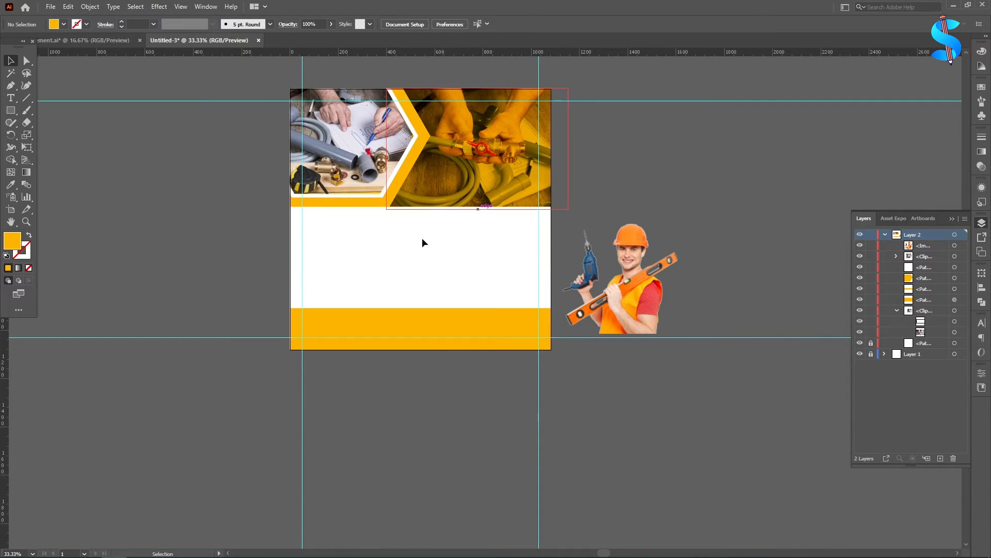
{"action": "scroll", "coordinate": [398, 218], "scroll_direction": "up", "scroll_amount": 3}
{"action": "scroll", "coordinate": [420, 206], "scroll_direction": "down", "scroll_amount": 3}
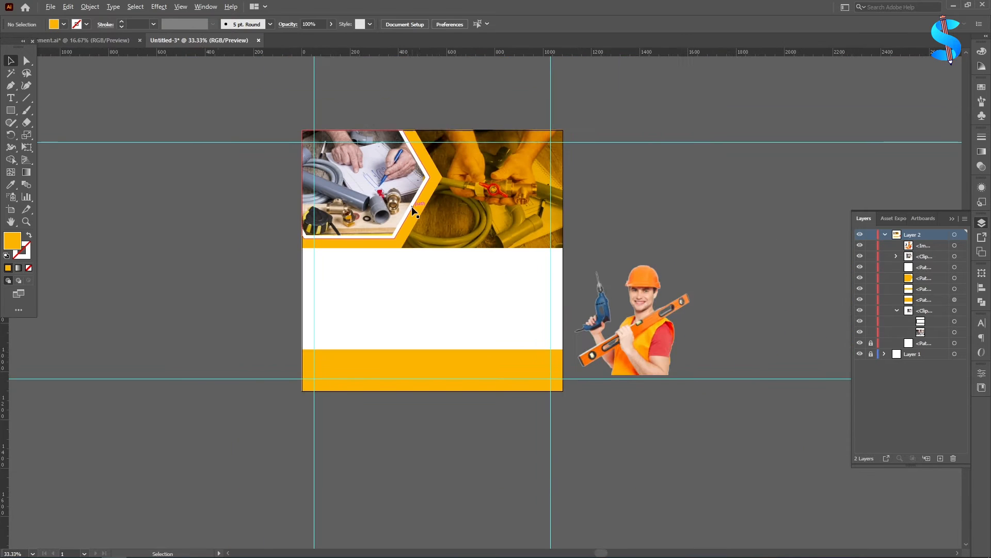
{"action": "scroll", "coordinate": [608, 223], "scroll_direction": "down", "scroll_amount": 4}
{"action": "scroll", "coordinate": [755, 181], "scroll_direction": "up", "scroll_amount": 5}
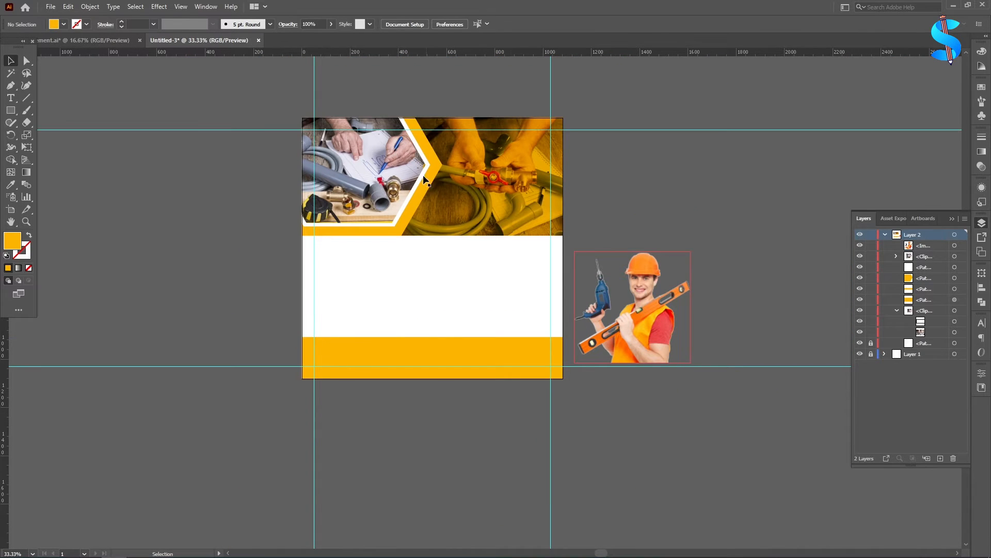
{"action": "scroll", "coordinate": [570, 232], "scroll_direction": "down", "scroll_amount": 3}
Add the text line NEED A PROFESSIONAL at about 54.6 pt on the white area below the photos
{"action": "left_click", "coordinate": [10, 98]}
{"action": "left_click", "coordinate": [387, 220]}
{"action": "scroll", "coordinate": [391, 222], "scroll_direction": "up", "scroll_amount": 2}
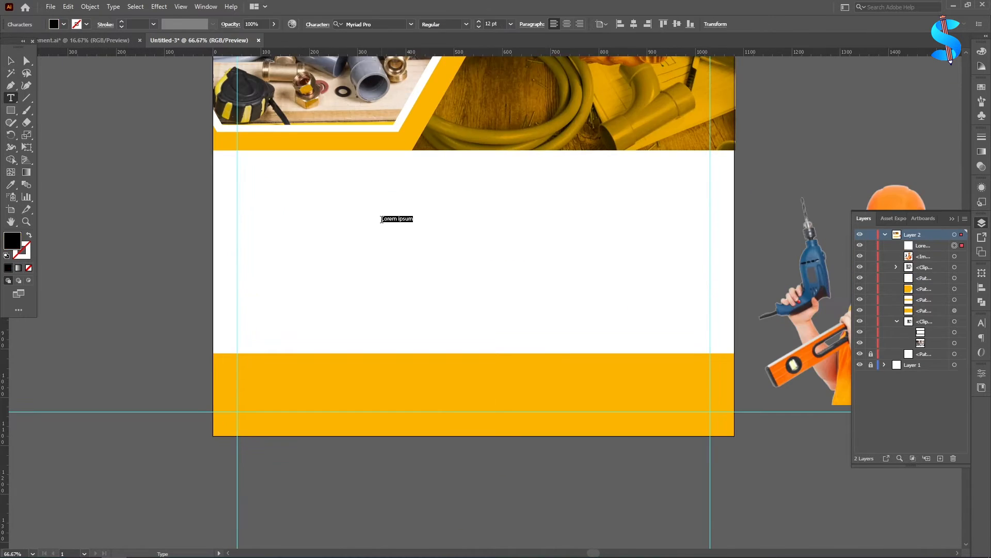
{"action": "left_click", "coordinate": [11, 61]}
{"action": "left_click_drag", "start_coordinate": [416, 224], "coordinate": [221, 205]}
{"action": "left_click", "coordinate": [11, 98]}
{"action": "type", "text": "NEED A PR"}
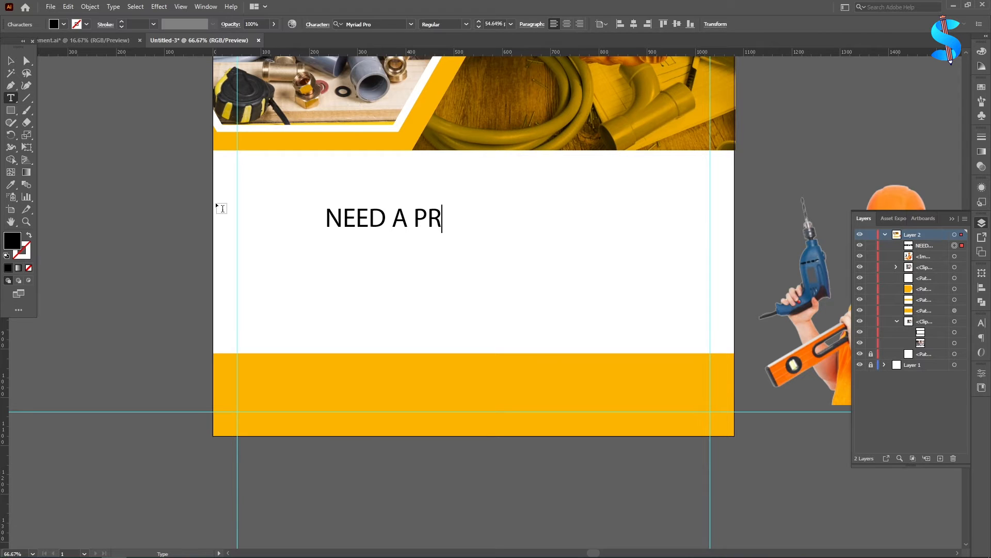
{"action": "type", "text": "OFESSIONAL"}
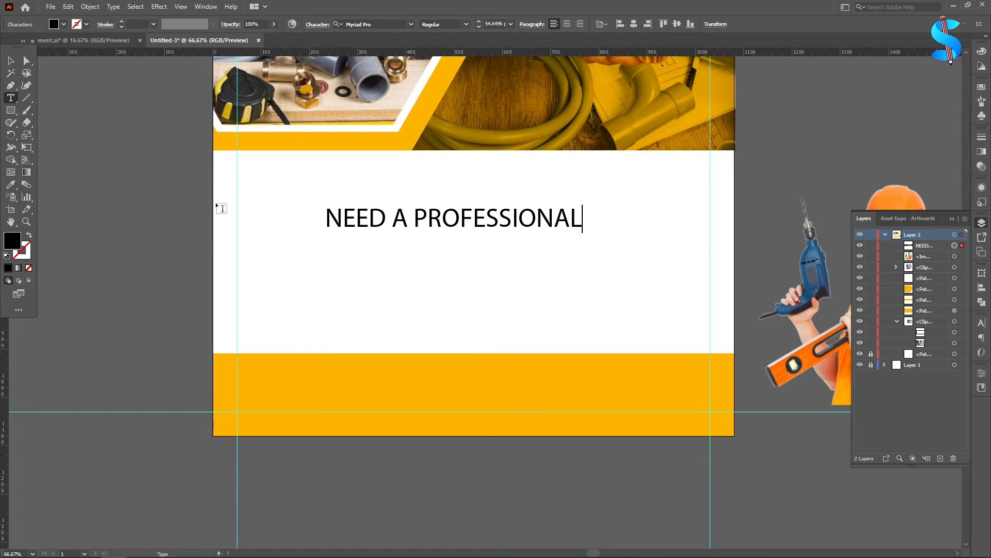
{"action": "key", "text": "Escape"}
Make two evenly spaced copies of the heading line below it and retype them as PLUMBING and SERVICES
{"action": "left_click_drag", "start_coordinate": [368, 227], "coordinate": [400, 219]}
{"action": "key", "text": "ctrl+d"}
{"action": "left_click", "coordinate": [10, 98]}
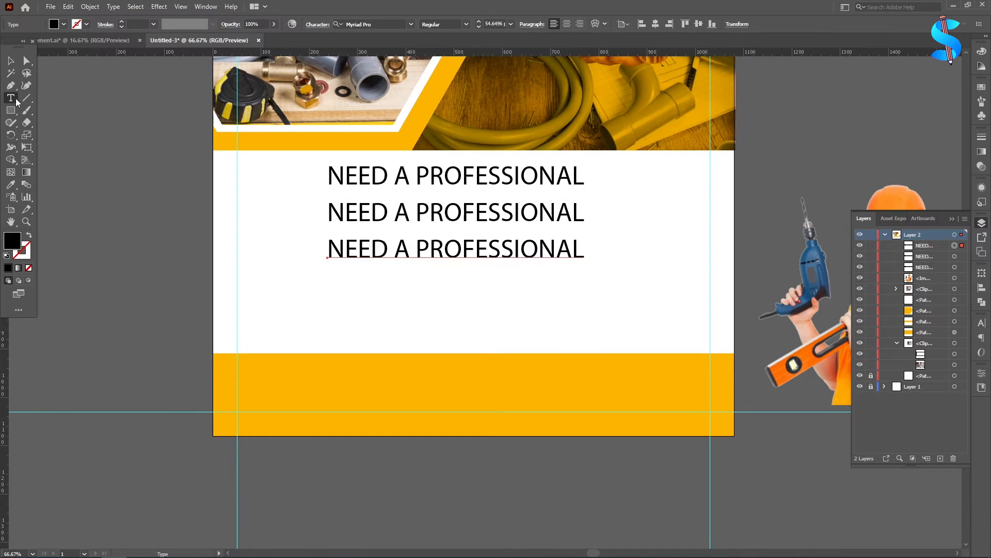
{"action": "left_click_drag", "start_coordinate": [583, 213], "coordinate": [431, 213]}
{"action": "left_click_drag", "start_coordinate": [366, 206], "coordinate": [237, 206]}
{"action": "type", "text": "PLUMBING"}
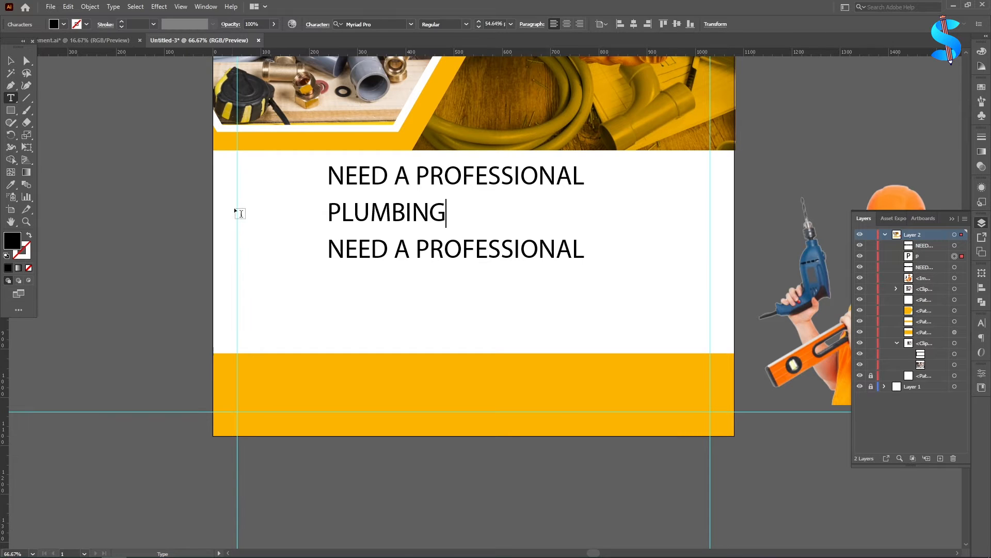
{"action": "left_click_drag", "start_coordinate": [584, 247], "coordinate": [201, 253]}
{"action": "type", "text": "SERVICES"}
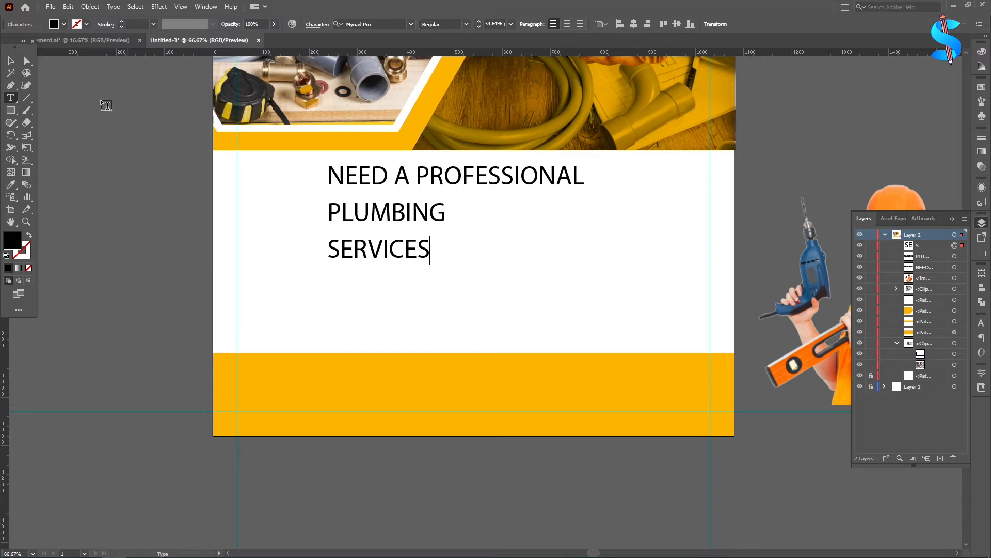
Set the font of all three heading lines to Montserrat Black
{"action": "left_click", "coordinate": [11, 60]}
{"action": "scroll", "coordinate": [390, 303], "scroll_direction": "up", "scroll_amount": 1}
{"action": "left_click_drag", "start_coordinate": [407, 313], "coordinate": [328, 195]}
{"action": "left_click", "coordinate": [395, 23]}
{"action": "type", "text": "MO"}
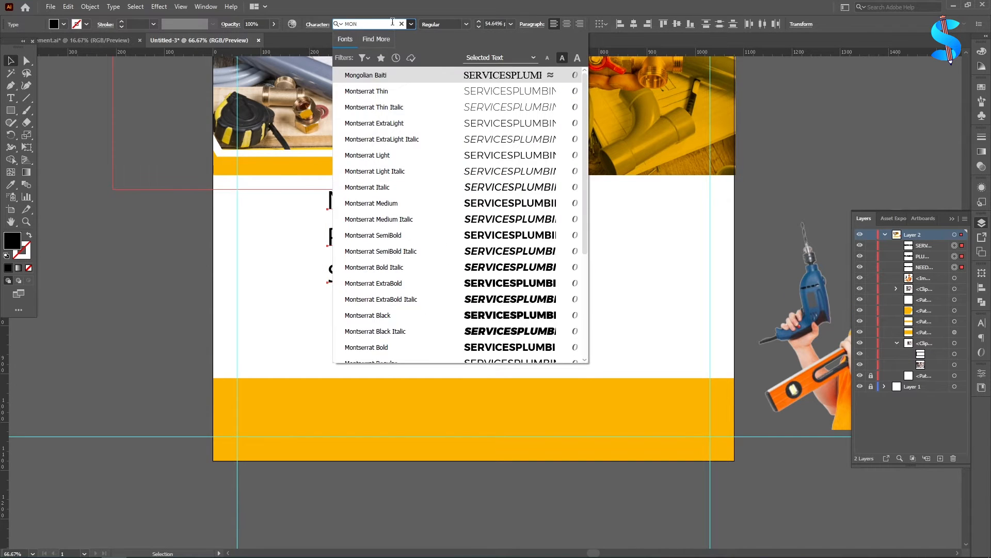
{"action": "type", "text": "N"}
{"action": "left_click", "coordinate": [375, 315]}
{"action": "scroll", "coordinate": [331, 296], "scroll_direction": "up", "scroll_amount": 1}
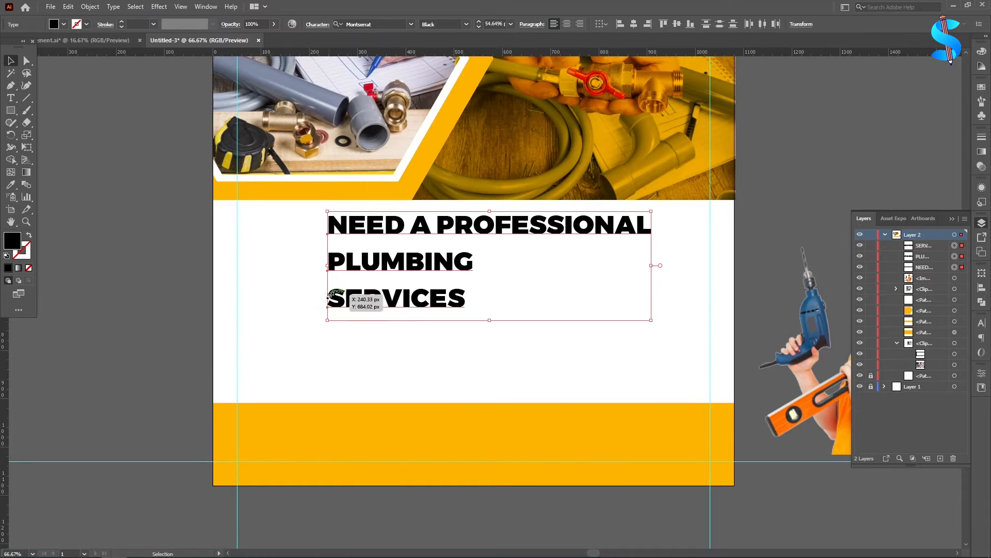
Move the three heading lines onto the valve photo and colour them white, sampled from the white background
{"action": "left_click", "coordinate": [226, 276]}
{"action": "left_click_drag", "start_coordinate": [389, 228], "coordinate": [559, 53]}
{"action": "scroll", "coordinate": [465, 207], "scroll_direction": "up", "scroll_amount": 1}
{"action": "key", "text": "i"}
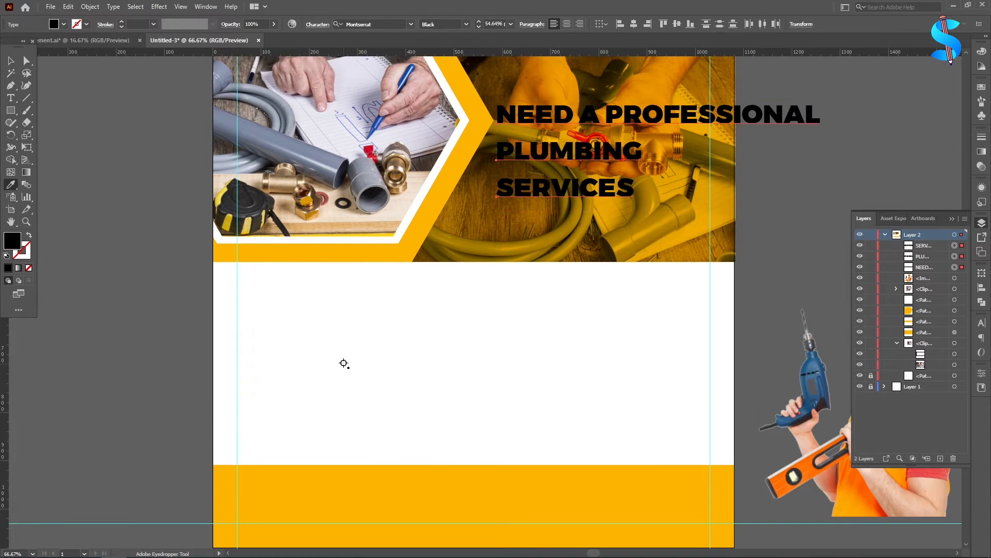
{"action": "left_click", "coordinate": [343, 363]}
{"action": "key", "text": "v"}
Scale the three heading lines down to about 31.5 pt so they end at the right margin guide
{"action": "scroll", "coordinate": [671, 155], "scroll_direction": "right", "scroll_amount": 3}
{"action": "scroll", "coordinate": [723, 155], "scroll_direction": "up", "scroll_amount": 1}
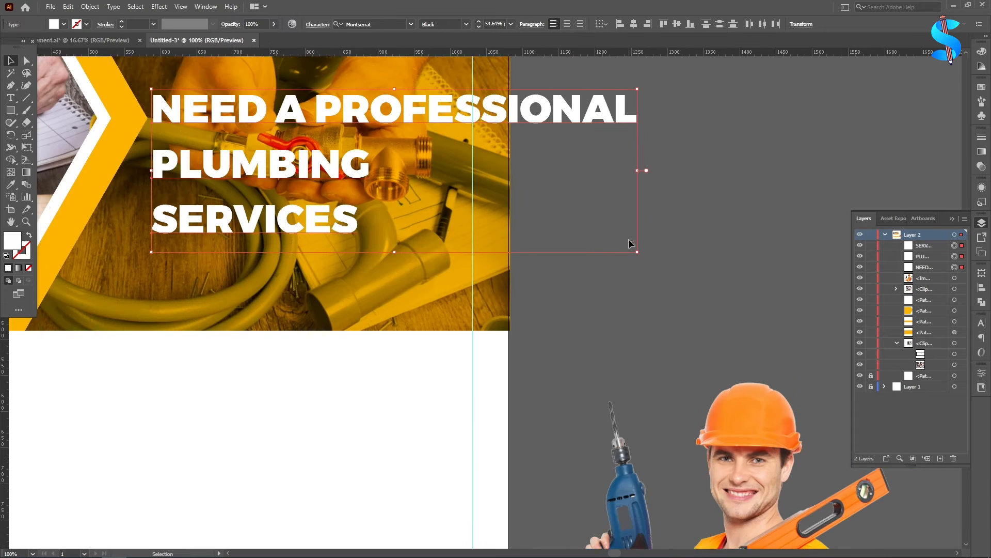
{"action": "left_click_drag", "start_coordinate": [637, 252], "coordinate": [475, 224]}
{"action": "left_click_drag", "start_coordinate": [151, 102], "coordinate": [194, 116]}
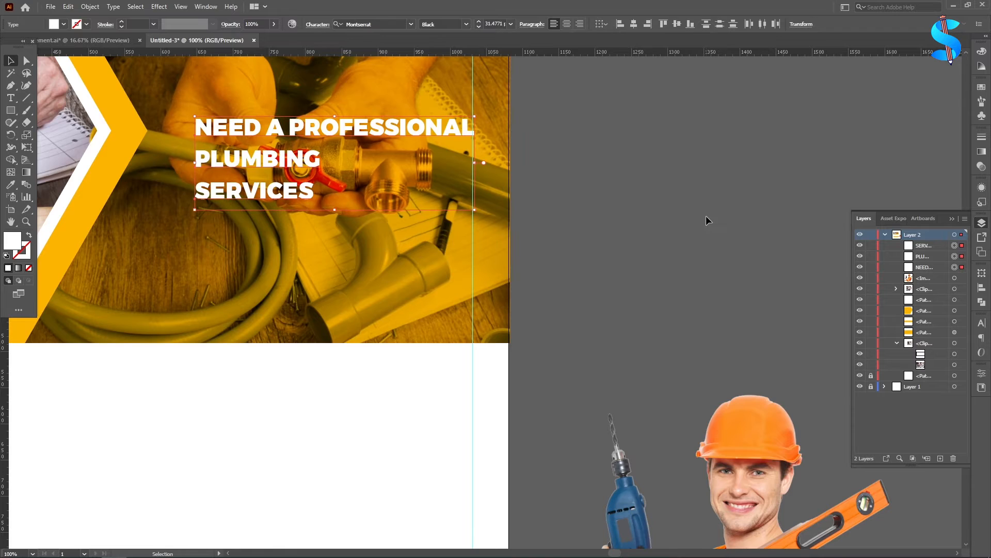
{"action": "left_click", "coordinate": [707, 217]}
Enlarge PLUMBING and SERVICES together to about 69 pt, extending them to the right margin guide
{"action": "scroll", "coordinate": [229, 149], "scroll_direction": "up", "scroll_amount": 3}
{"action": "left_click", "coordinate": [256, 167]}
{"action": "left_click", "coordinate": [309, 268], "text": "shift"}
{"action": "scroll", "coordinate": [308, 268], "scroll_direction": "down", "scroll_amount": 2}
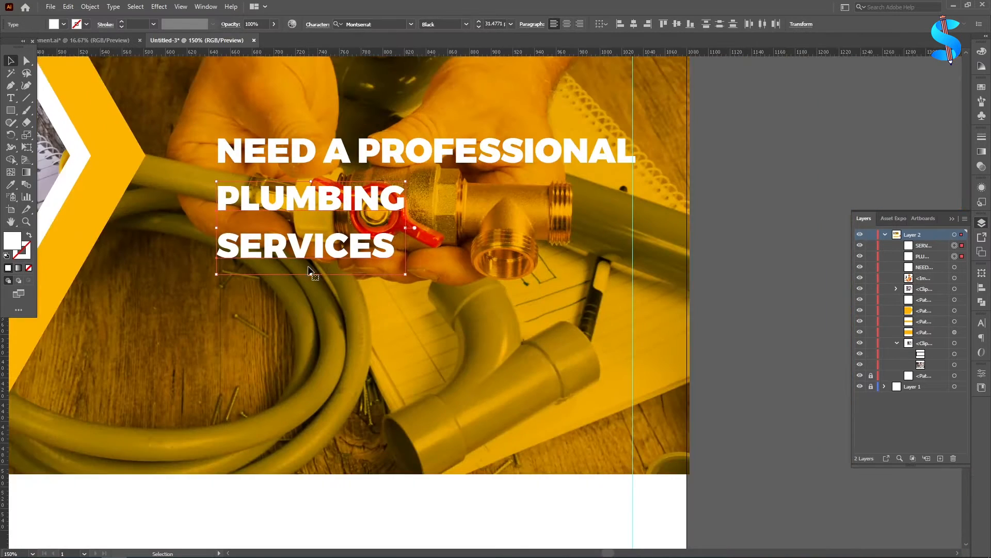
{"action": "scroll", "coordinate": [426, 277], "scroll_direction": "down", "scroll_amount": 1}
{"action": "left_click_drag", "start_coordinate": [408, 251], "coordinate": [631, 388]}
{"action": "scroll", "coordinate": [630, 388], "scroll_direction": "down", "scroll_amount": 2}
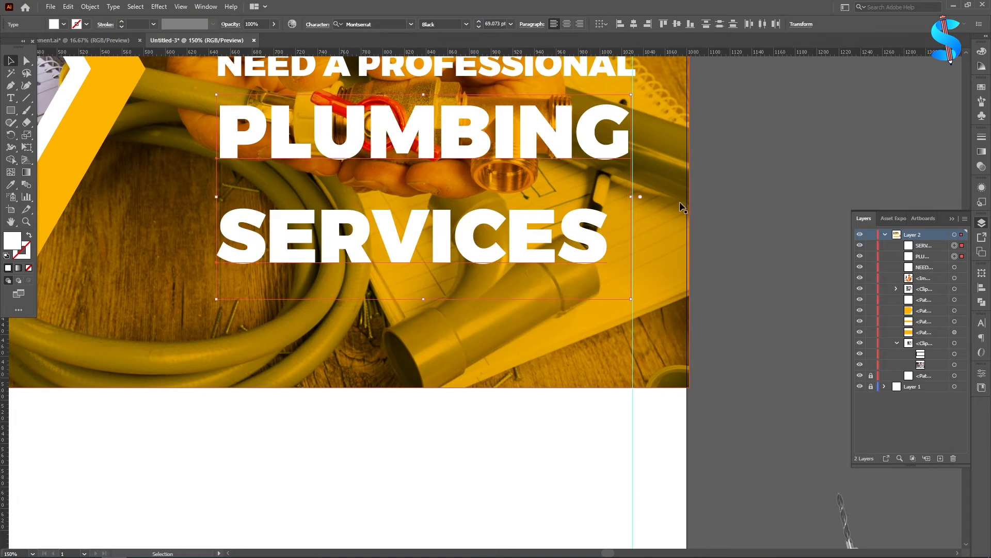
{"action": "key", "text": "ctrl+shift+a"}
{"action": "key", "text": "ctrl+minus"}
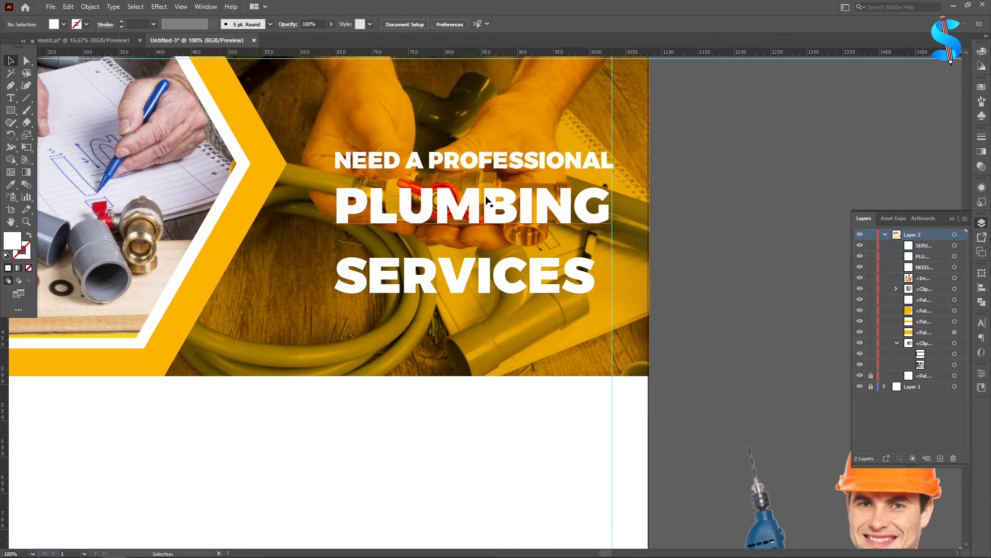
Set NEED A PROFESSIONAL to Montserrat Medium and scale it down to about 21.7 pt from its right end
{"action": "scroll", "coordinate": [486, 200], "scroll_direction": "up", "scroll_amount": 1}
{"action": "left_click", "coordinate": [493, 175]}
{"action": "left_click", "coordinate": [372, 23]}
{"action": "type", "text": "MO"}
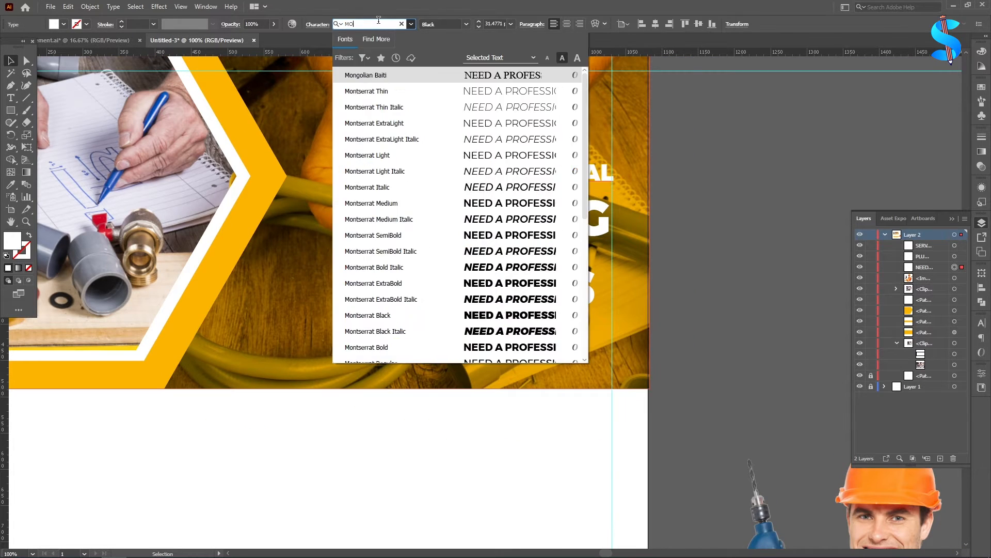
{"action": "type", "text": "N"}
{"action": "left_click", "coordinate": [393, 203]}
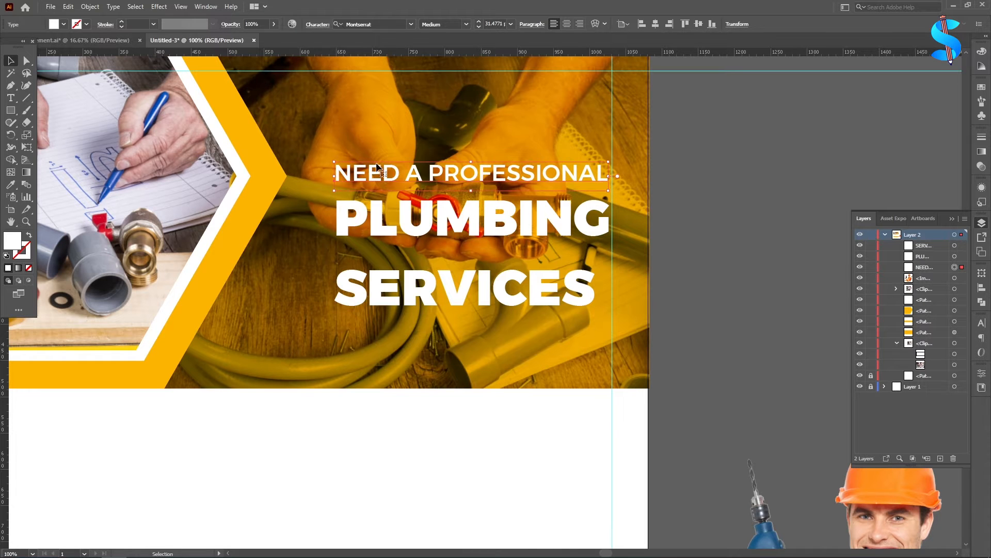
{"action": "key", "text": "ctrl+plus"}
{"action": "left_click_drag", "start_coordinate": [258, 167], "coordinate": [362, 181]}
Set the font of the SERVICES line to Montserrat Bold
{"action": "scroll", "coordinate": [361, 182], "scroll_direction": "down", "scroll_amount": 3}
{"action": "left_click", "coordinate": [382, 274]}
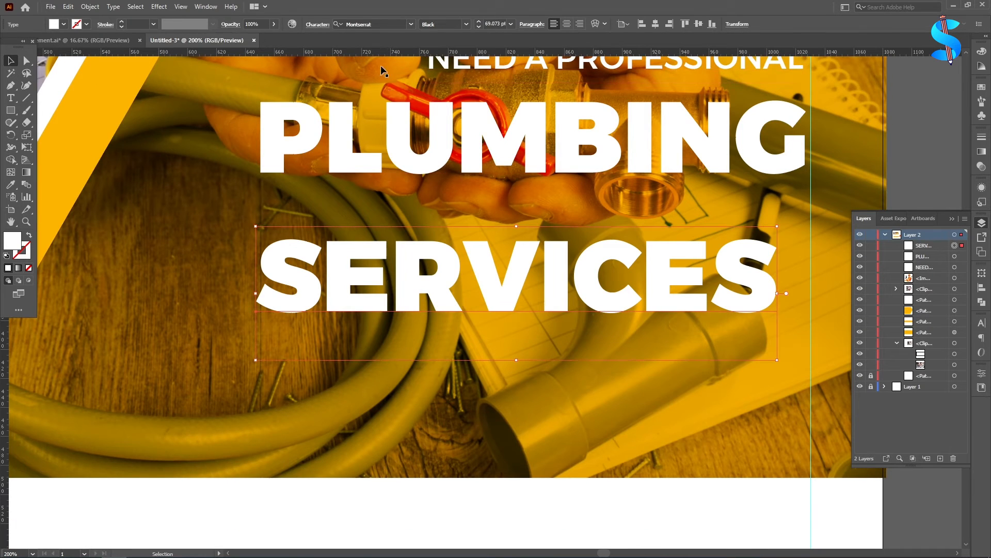
{"action": "left_click", "coordinate": [371, 25]}
{"action": "type", "text": "MON"}
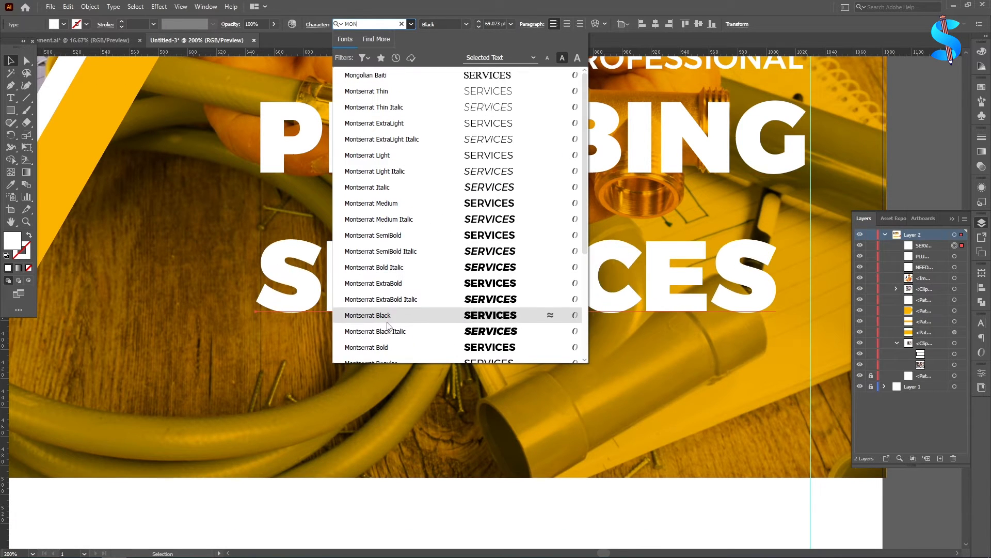
{"action": "left_click", "coordinate": [485, 346]}
{"action": "scroll", "coordinate": [680, 256], "scroll_direction": "down", "scroll_amount": 1}
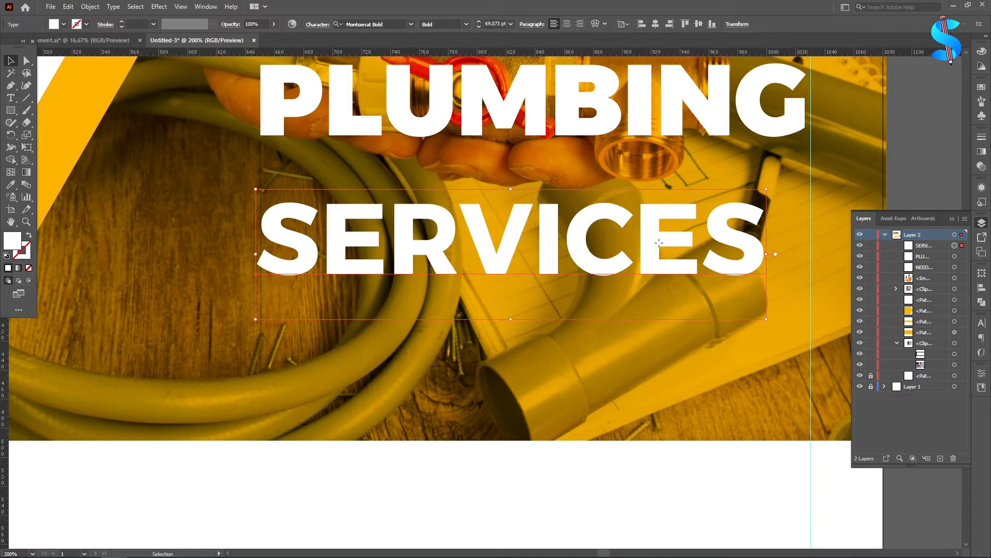
{"action": "scroll", "coordinate": [612, 244], "scroll_direction": "down", "scroll_amount": 2}
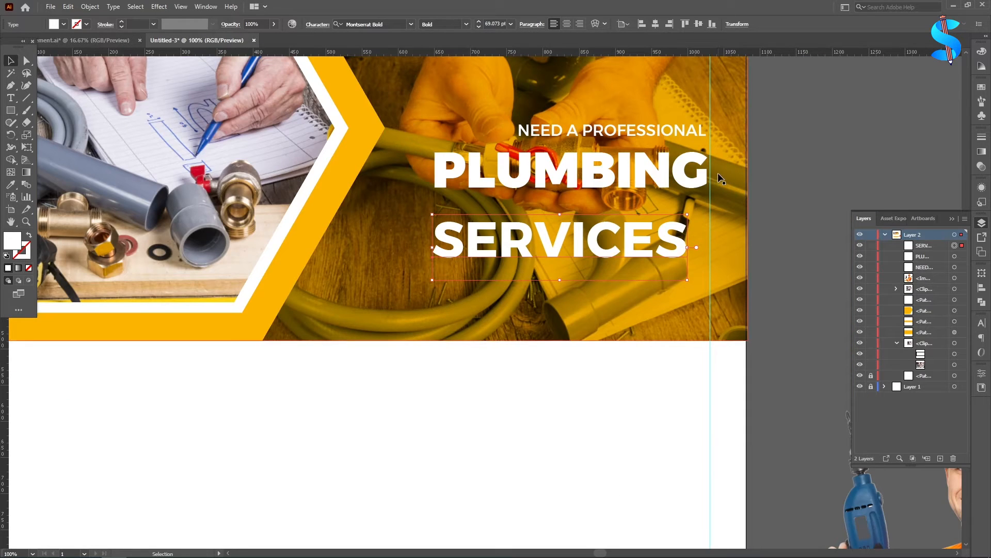
Align the right edges of the three heading lines
{"action": "left_click", "coordinate": [682, 183], "text": "shift"}
{"action": "left_click", "coordinate": [676, 132], "text": "shift"}
{"action": "left_click", "coordinate": [648, 25]}
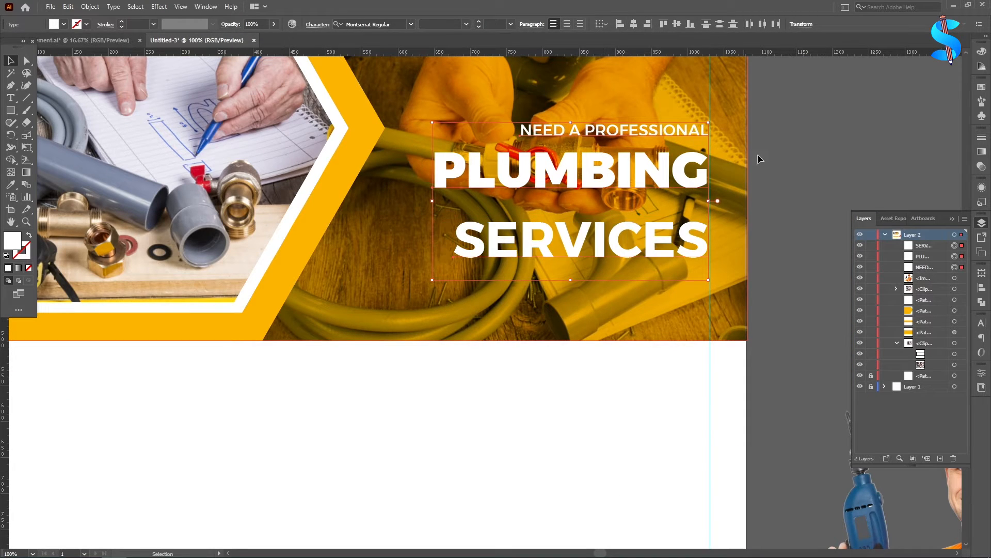
{"action": "left_click", "coordinate": [829, 160]}
Nudge the SERVICES line up closer to PLUMBING
{"action": "scroll", "coordinate": [727, 198], "scroll_direction": "up", "scroll_amount": 2}
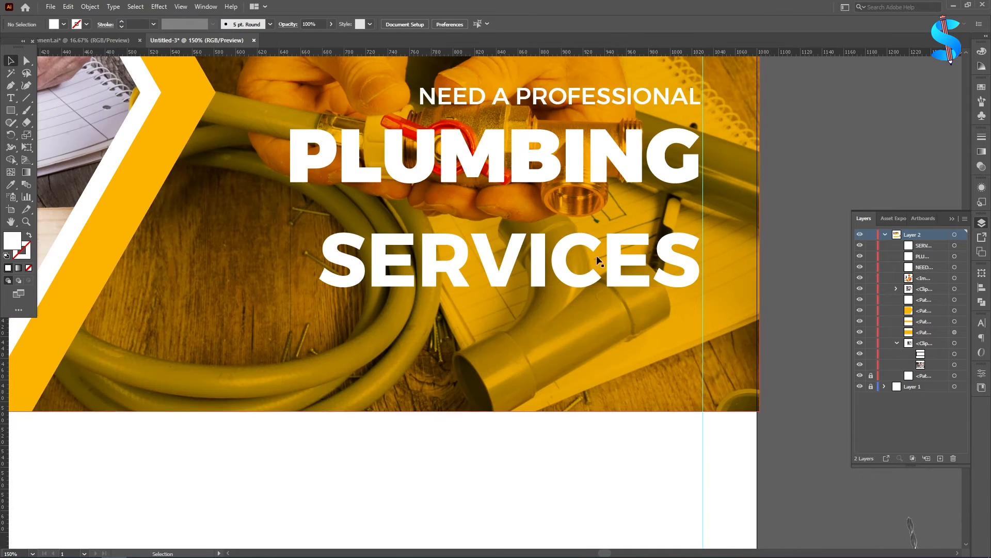
{"action": "scroll", "coordinate": [596, 255], "scroll_direction": "up", "scroll_amount": 1}
{"action": "left_click", "coordinate": [558, 284]}
{"action": "key", "text": "Up"}
{"action": "key", "text": "Up"}
{"action": "key", "text": "Up"}
{"action": "key", "text": "Up"}
{"action": "key", "text": "Up"}
{"action": "key", "text": "Up"}
{"action": "key", "text": "Up"}
{"action": "key", "text": "Up"}
{"action": "key", "text": "Up"}
{"action": "key", "text": "Up"}
{"action": "key", "text": "Up"}
{"action": "key", "text": "Up"}
{"action": "key", "text": "Up"}
{"action": "key", "text": "Up"}
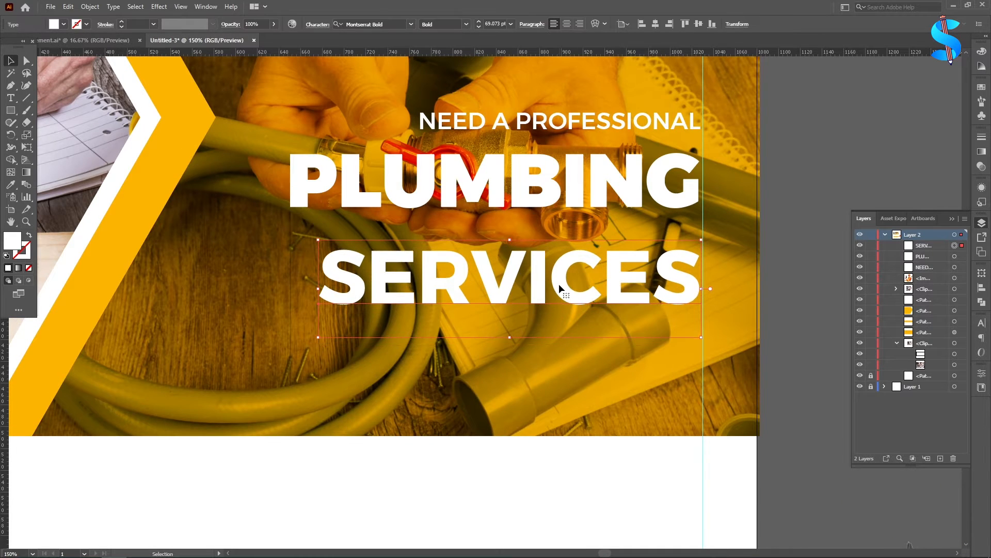
Move NEED A PROFESSIONAL slightly up, widening its gap above PLUMBING
{"action": "left_click", "coordinate": [551, 120]}
{"action": "left_click_drag", "start_coordinate": [551, 120], "coordinate": [551, 114]}
{"action": "scroll", "coordinate": [499, 250], "scroll_direction": "down", "scroll_amount": 2}
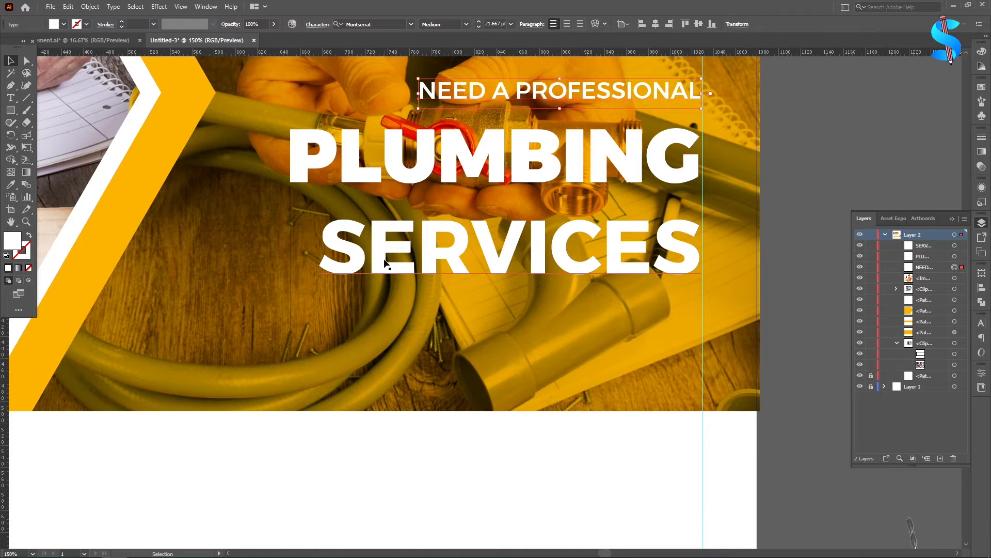
Enlarge SERVICES to about 73.1 pt, keeping its right edge aligned with PLUMBING
{"action": "left_click", "coordinate": [336, 268]}
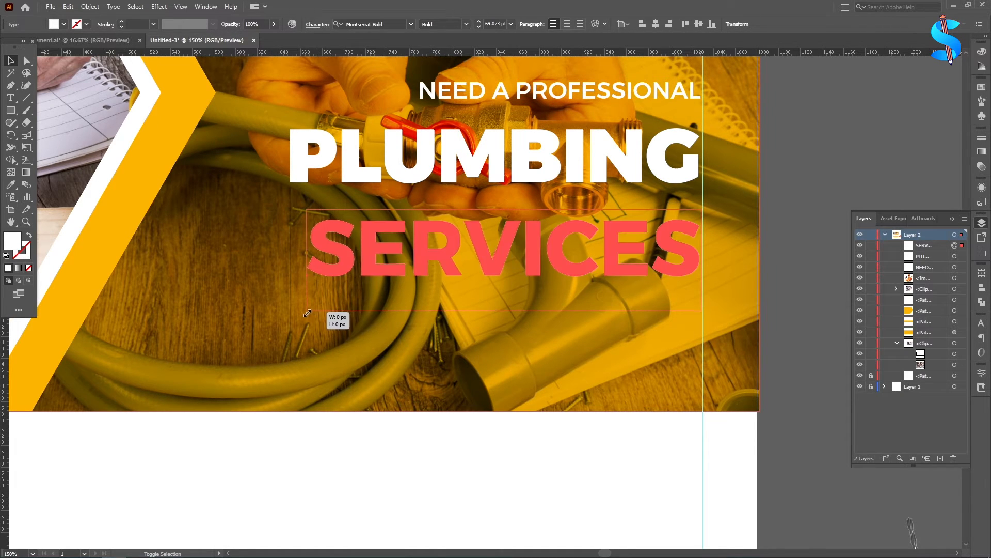
{"action": "key", "text": "ctrl+minus"}
{"action": "left_click_drag", "start_coordinate": [376, 280], "coordinate": [369, 282]}
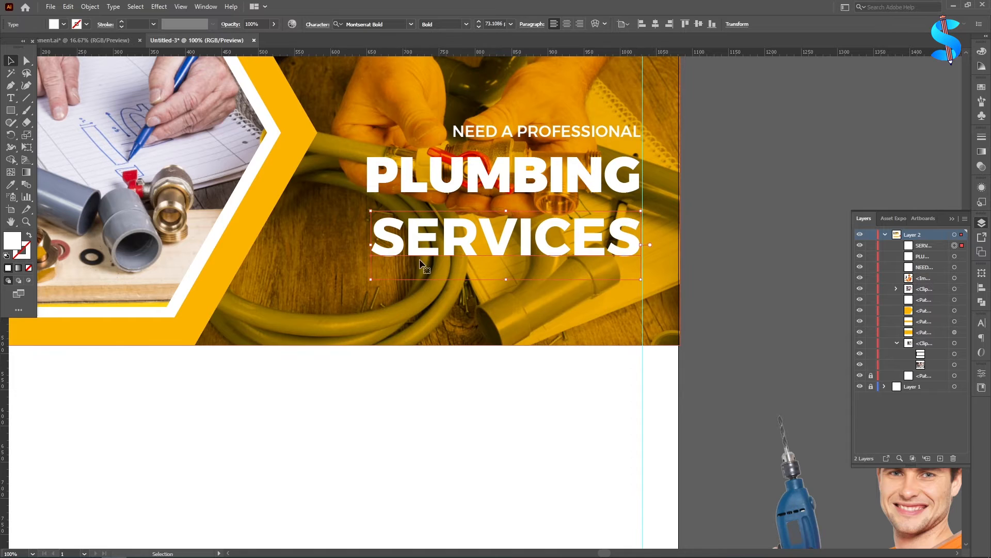
Select all three heading lines and move them up on the valve photo, closer to the upper margin guide
{"action": "scroll", "coordinate": [508, 239], "scroll_direction": "up", "scroll_amount": 3}
{"action": "left_click", "coordinate": [507, 240], "text": "shift"}
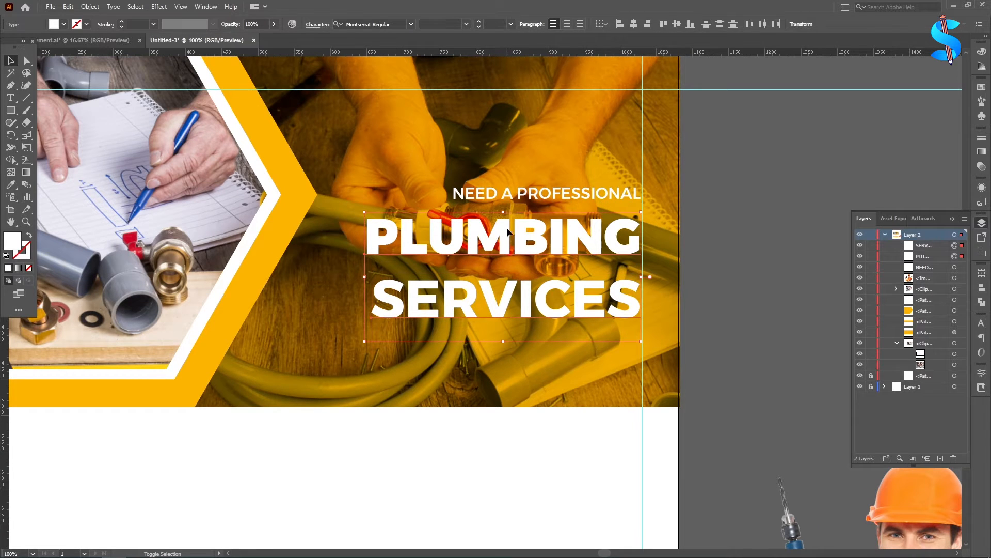
{"action": "left_click", "coordinate": [537, 194], "text": "shift"}
{"action": "key", "text": "ctrl+minus"}
{"action": "left_click_drag", "start_coordinate": [504, 236], "coordinate": [502, 216]}
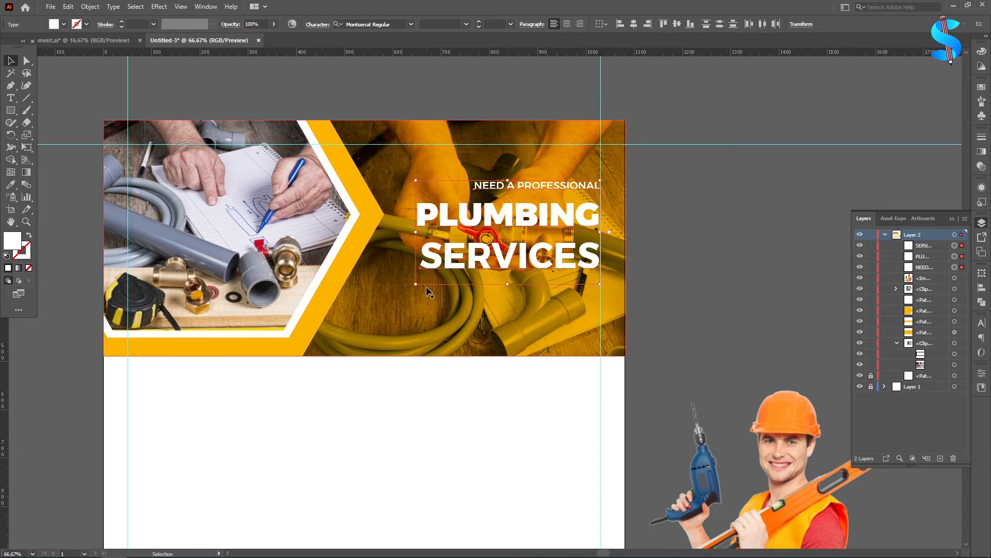
Enlarge the three-line heading slightly toward the lower left and nudge it up a little
{"action": "left_click_drag", "start_coordinate": [413, 287], "coordinate": [403, 291]}
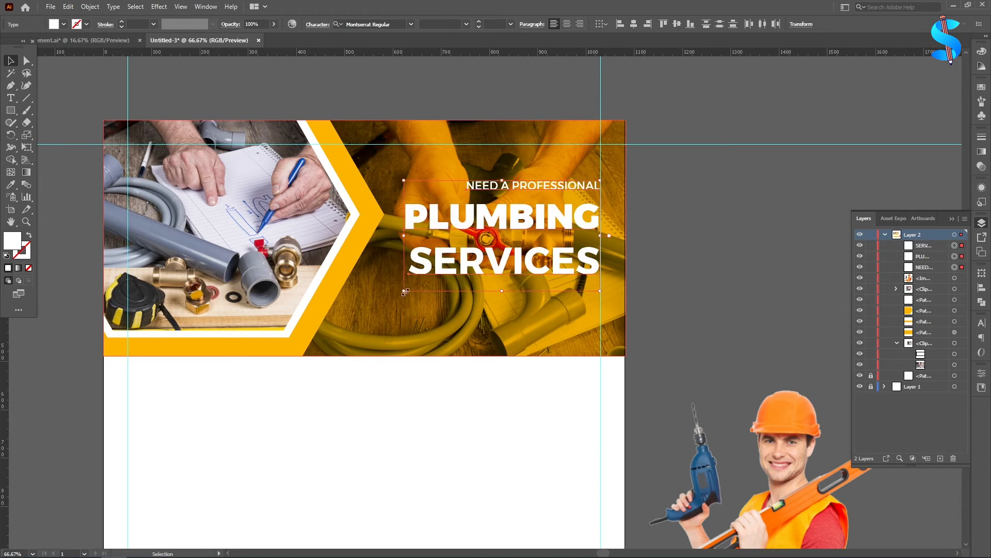
{"action": "key", "text": "Up"}
{"action": "key", "text": "Up"}
{"action": "key", "text": "Up"}
{"action": "key", "text": "Up"}
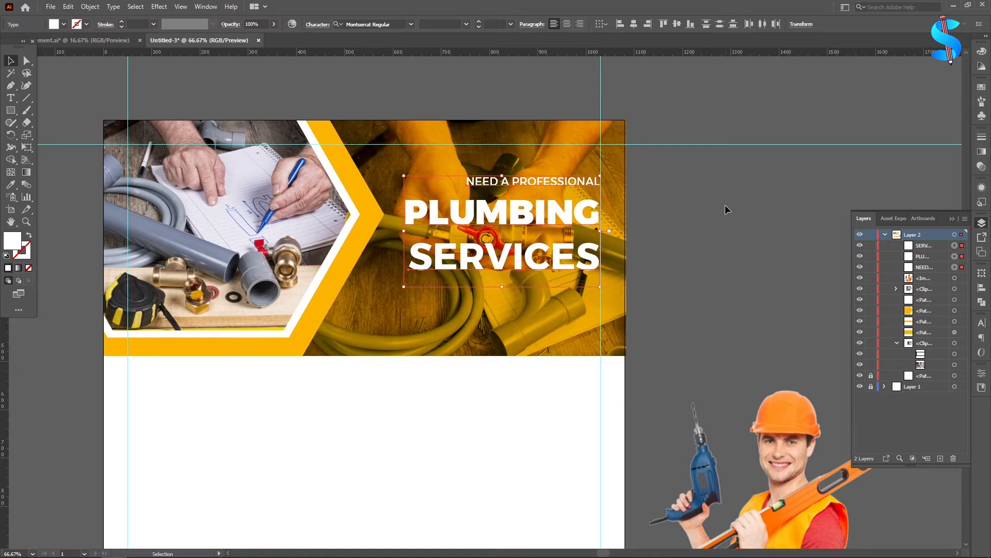
{"action": "left_click", "coordinate": [725, 204]}
{"action": "scroll", "coordinate": [725, 205], "scroll_direction": "down", "scroll_amount": 3}
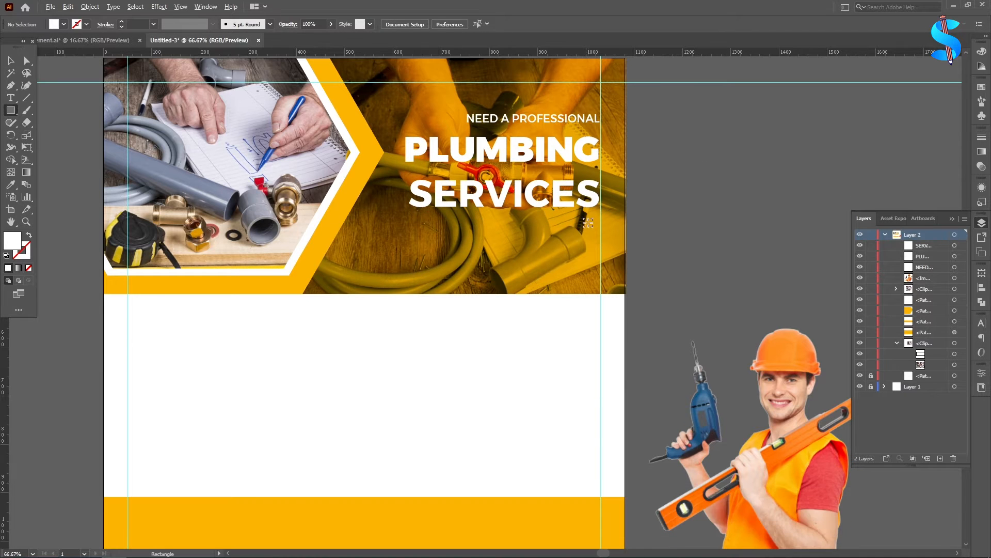
Draw a thin white bar about 198 × 4.3 px beneath SERVICES, ending at the heading's right edge
{"action": "scroll", "coordinate": [588, 223], "scroll_direction": "up", "scroll_amount": 4}
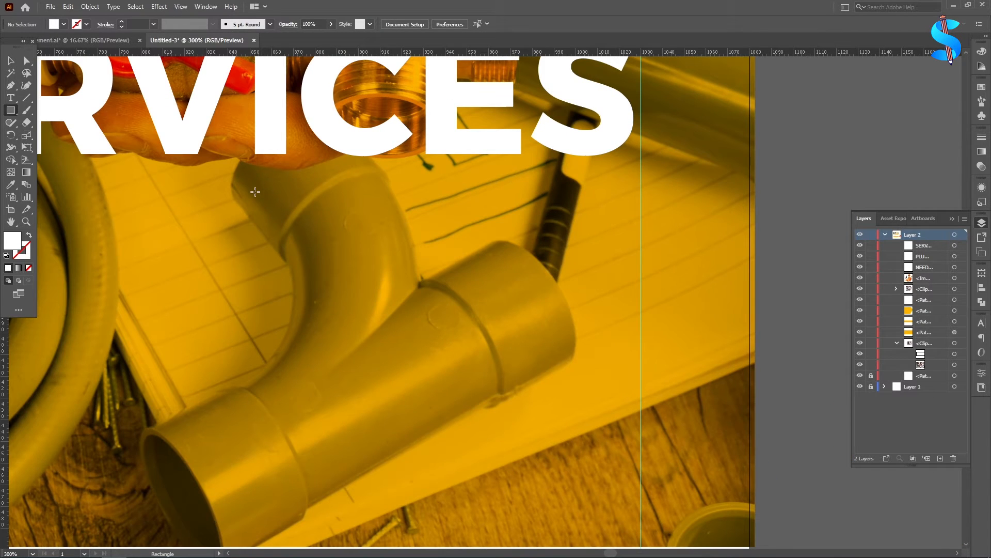
{"action": "left_click_drag", "start_coordinate": [204, 189], "coordinate": [637, 201]}
{"action": "key", "text": "ctrl+1"}
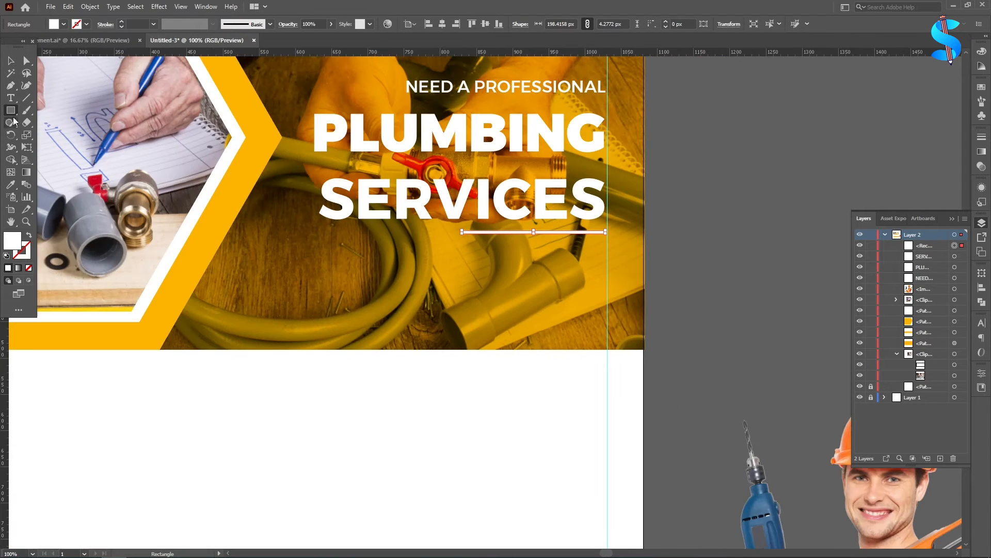
{"action": "left_click", "coordinate": [11, 61]}
{"action": "left_click", "coordinate": [730, 237]}
{"action": "key", "text": "ctrl+0"}
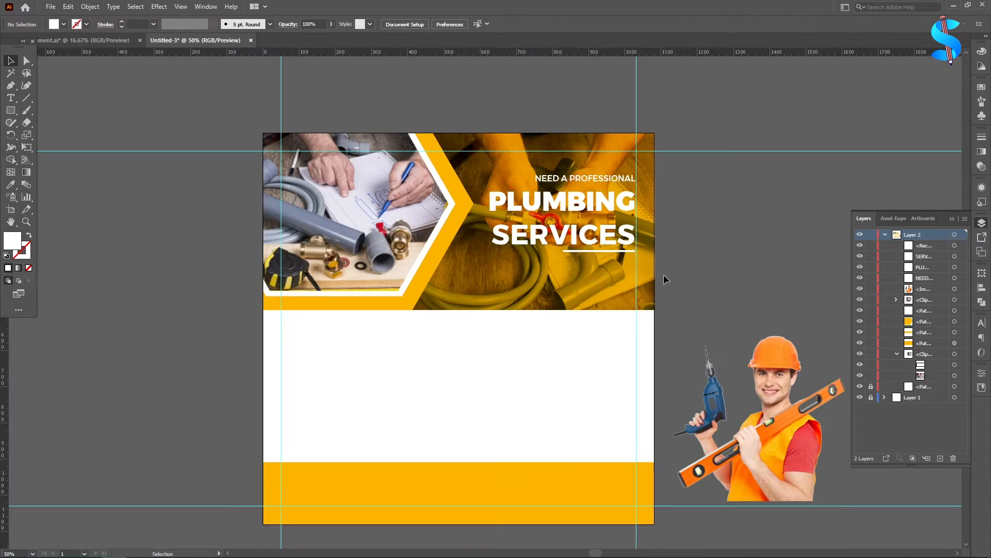
Slim the white bar under SERVICES to about 3.2 px high, keeping its width
{"action": "scroll", "coordinate": [607, 250], "scroll_direction": "up", "scroll_amount": 4}
{"action": "scroll", "coordinate": [607, 251], "scroll_direction": "up", "scroll_amount": 6}
{"action": "left_click", "coordinate": [541, 269]}
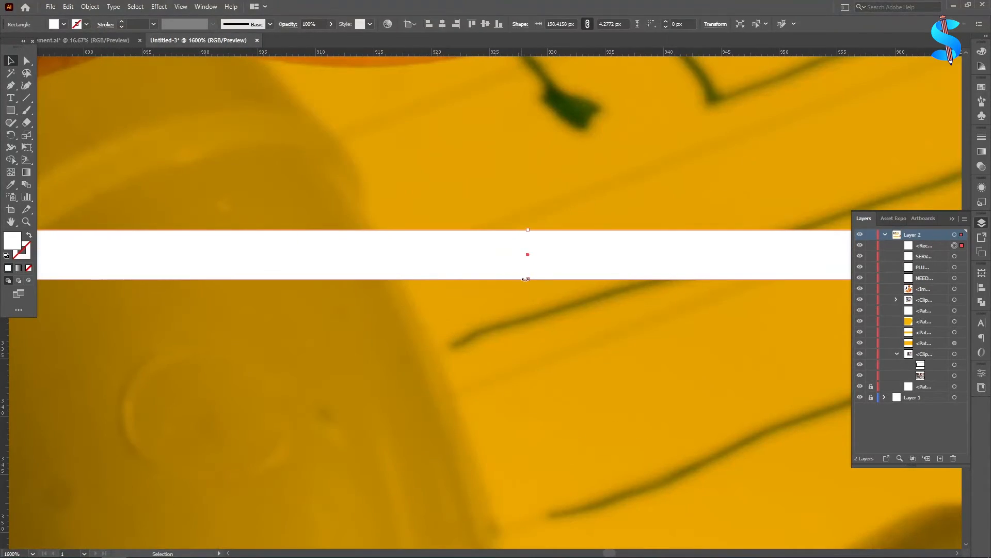
{"action": "left_click_drag", "start_coordinate": [526, 279], "coordinate": [527, 251]}
{"action": "key", "text": "ctrl+1"}
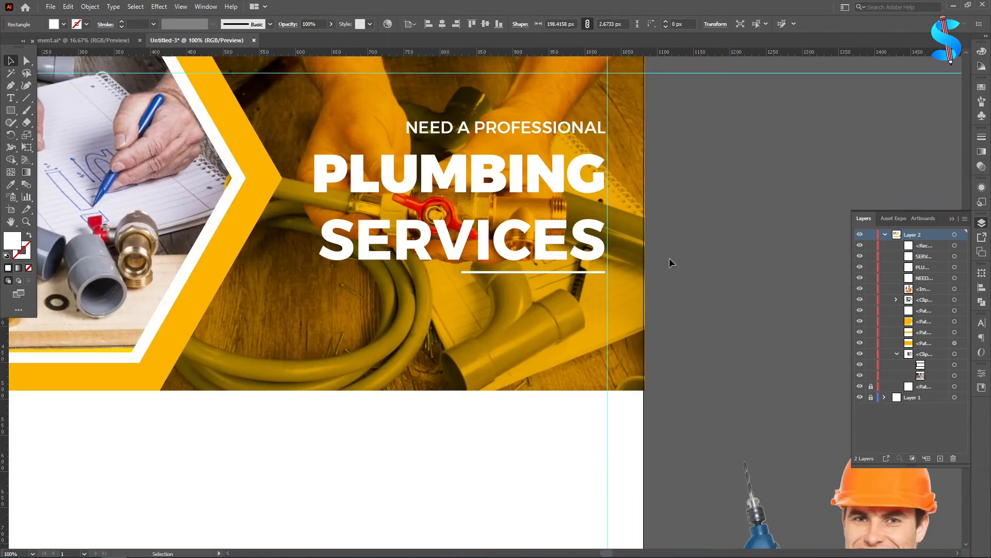
{"action": "key", "text": "ctrl+0"}
{"action": "scroll", "coordinate": [568, 279], "scroll_direction": "up", "scroll_amount": 10}
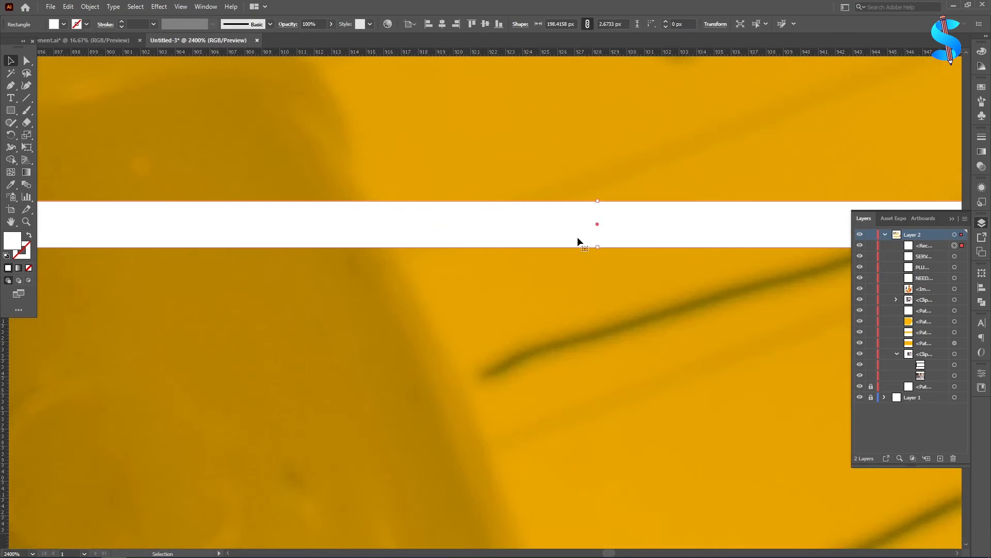
{"action": "left_click_drag", "start_coordinate": [598, 250], "coordinate": [595, 259]}
{"action": "scroll", "coordinate": [584, 299], "scroll_direction": "down", "scroll_amount": 8}
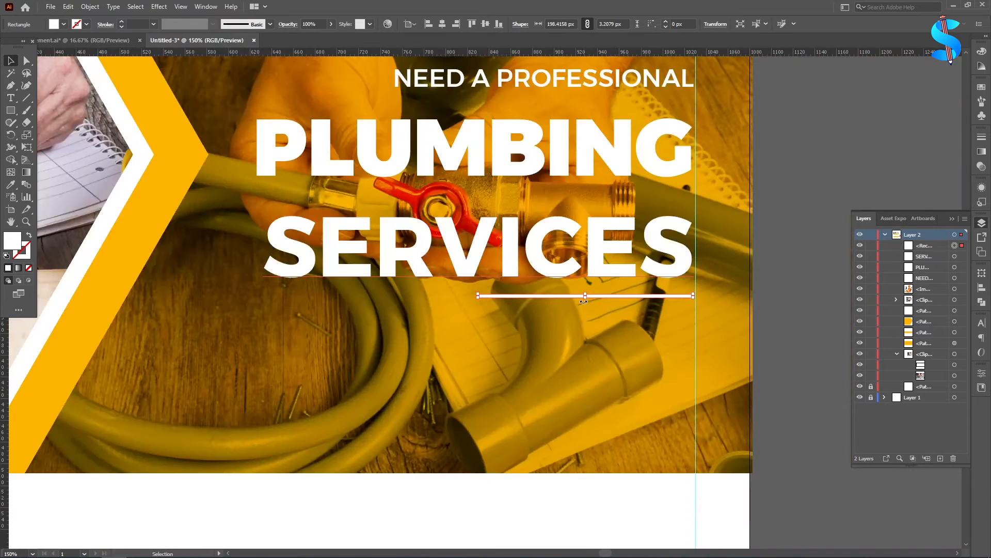
Nudge the white bar down slightly to widen its gap below SERVICES
{"action": "key", "text": "Down"}
{"action": "key", "text": "Down"}
{"action": "key", "text": "Down"}
{"action": "key", "text": "Down"}
{"action": "key", "text": "Down"}
{"action": "key", "text": "Down"}
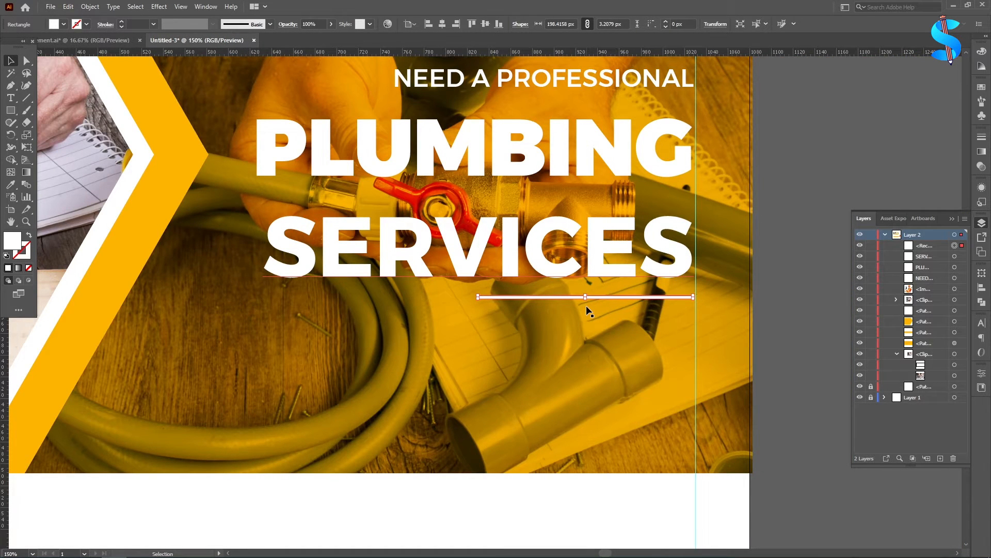
{"action": "key", "text": "Down"}
{"action": "key", "text": "Down"}
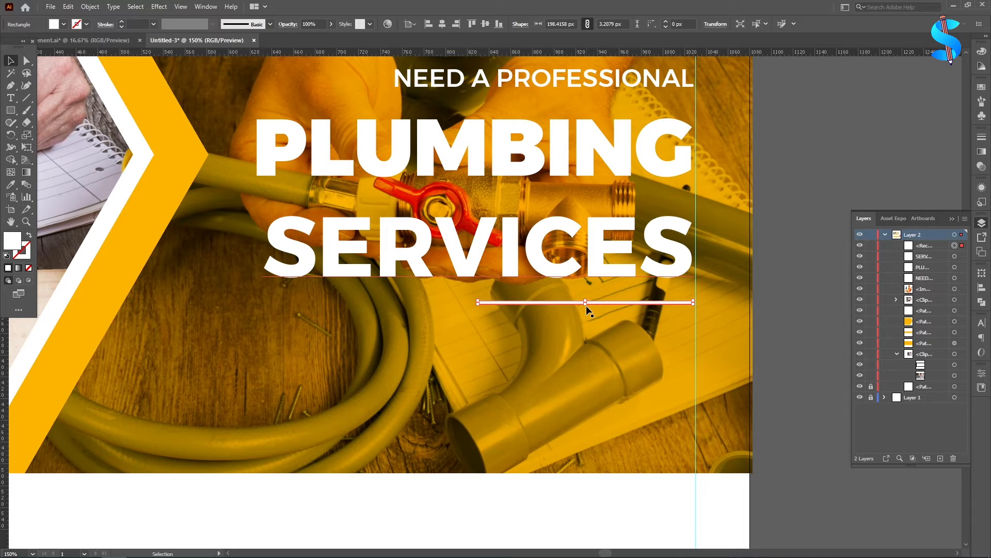
Group the three heading lines with the white bar and nudge the group right to the margin guide
{"action": "left_click", "coordinate": [582, 78]}
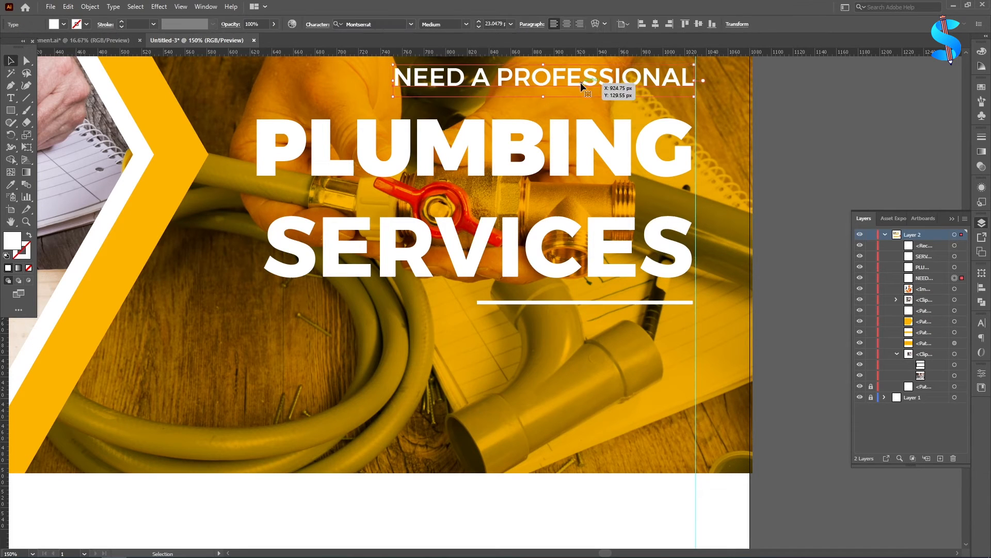
{"action": "left_click", "coordinate": [548, 273]}
{"action": "left_click", "coordinate": [537, 302], "text": "shift"}
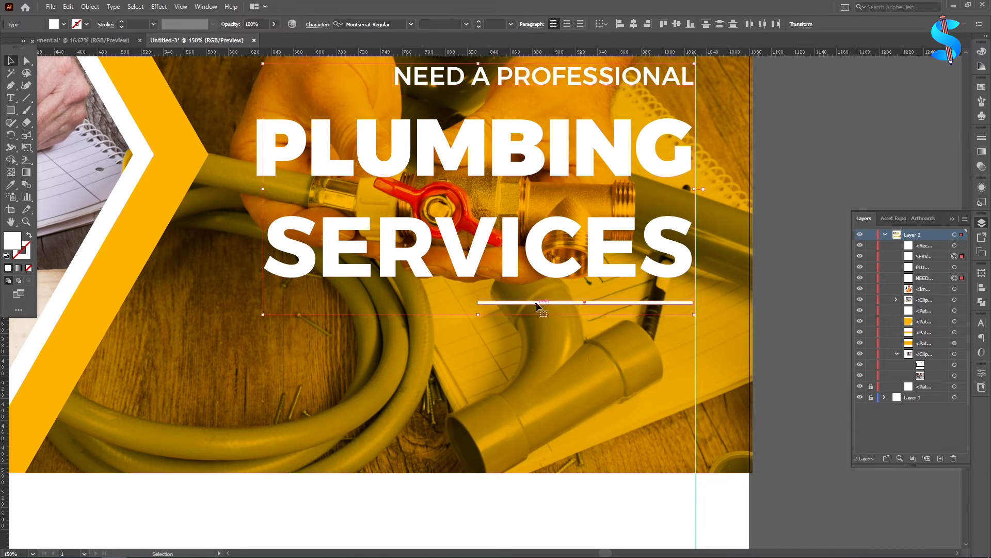
{"action": "left_click", "coordinate": [532, 162], "text": "shift"}
{"action": "left_click", "coordinate": [521, 79], "text": "shift"}
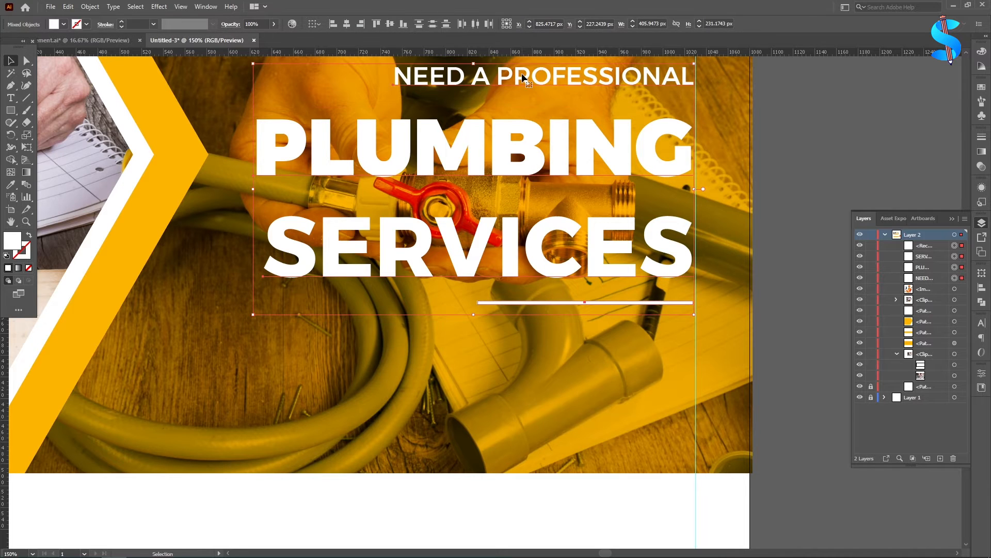
{"action": "key", "text": "ctrl+g"}
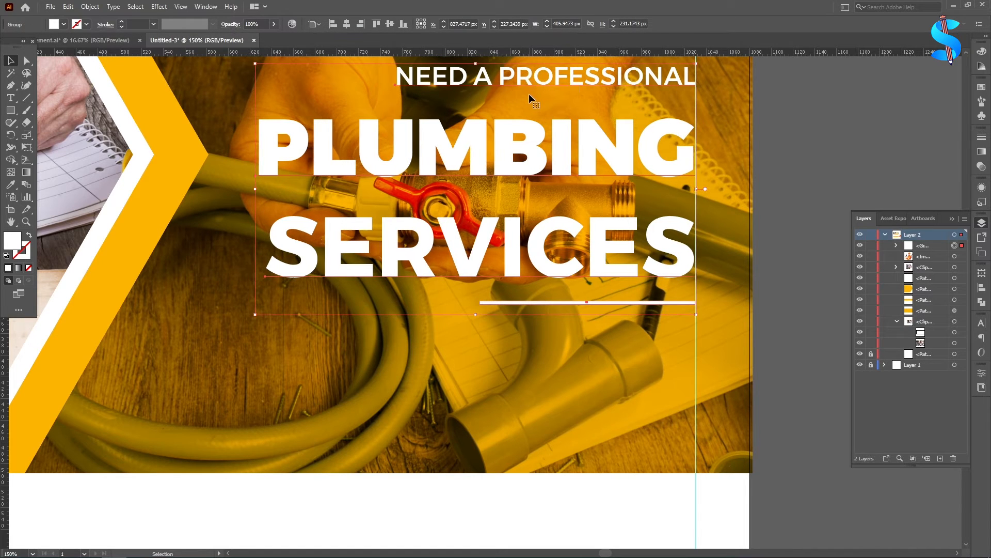
{"action": "key", "text": "Right"}
{"action": "key", "text": "Right"}
Set the font for new text to Montserrat Regular
{"action": "scroll", "coordinate": [587, 156], "scroll_direction": "down", "scroll_amount": 5}
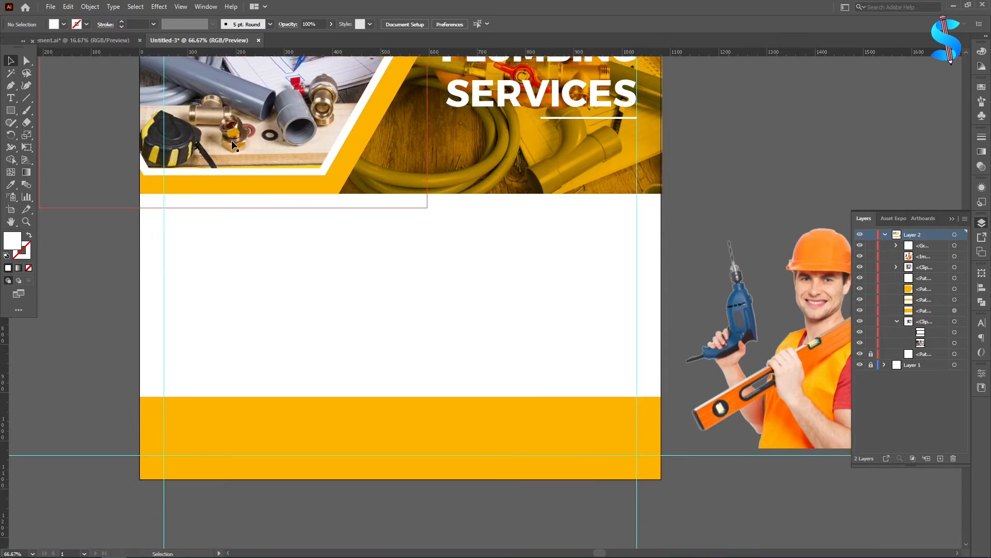
{"action": "key", "text": "t"}
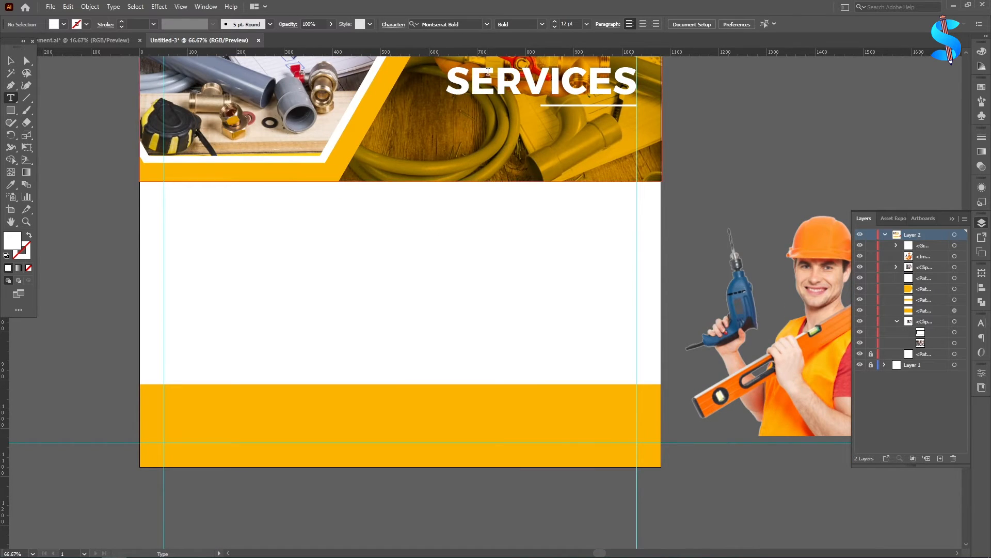
{"action": "left_click", "coordinate": [541, 24]}
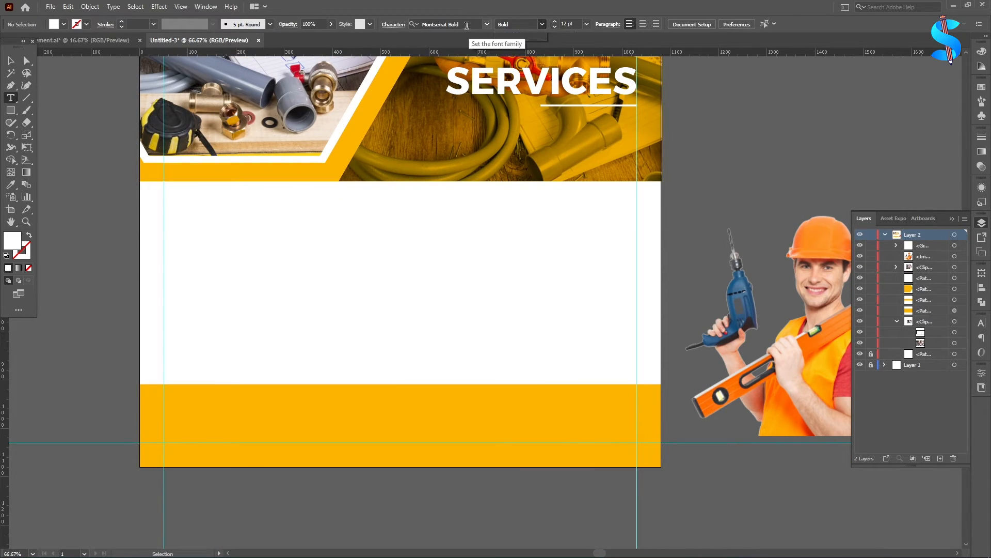
{"action": "left_click", "coordinate": [466, 25]}
{"action": "type", "text": "MON"}
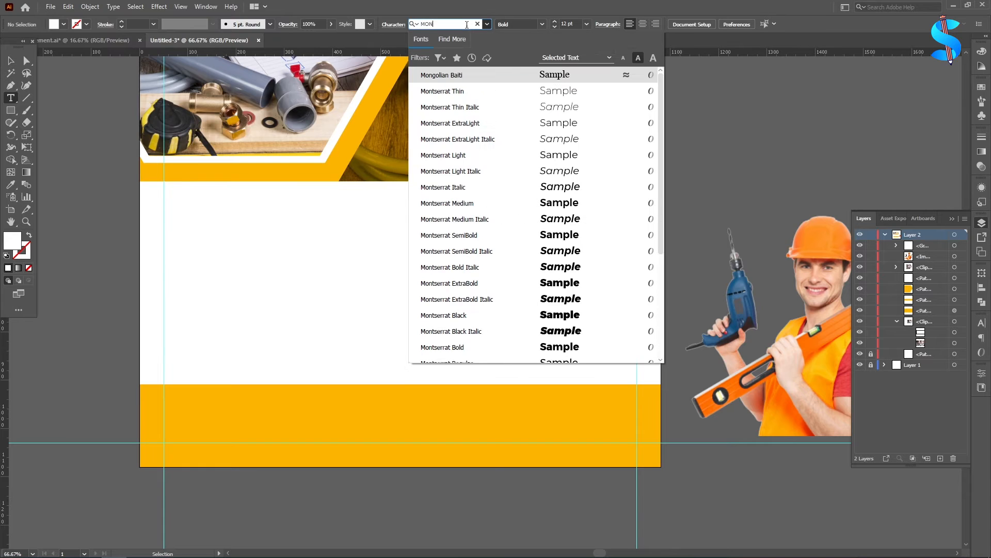
{"action": "scroll", "coordinate": [464, 218], "scroll_direction": "down", "scroll_amount": 3}
{"action": "left_click", "coordinate": [463, 218]}
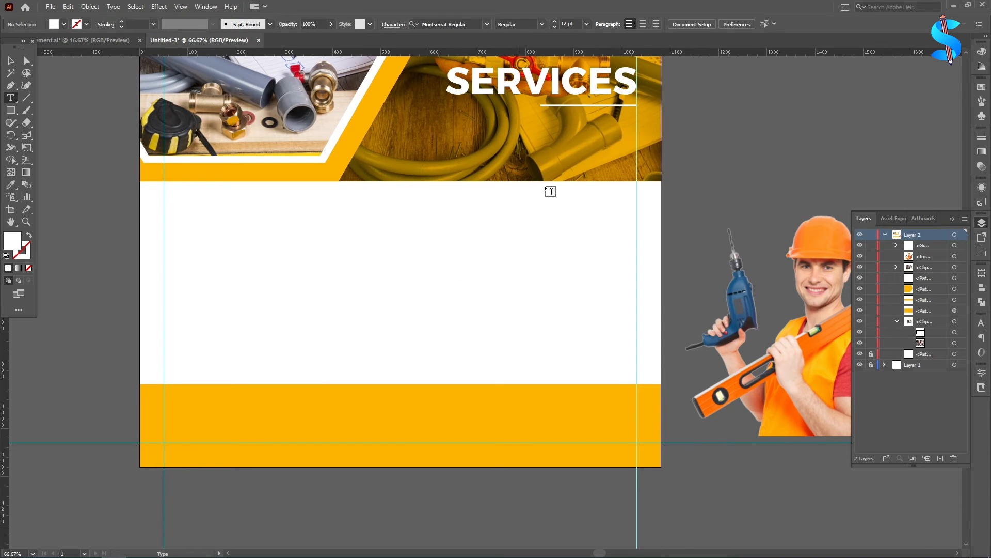
Create a placeholder paragraph text box below the white bar, ending at the right margin guide, and color its text white
{"action": "scroll", "coordinate": [649, 157], "scroll_direction": "up", "scroll_amount": 2}
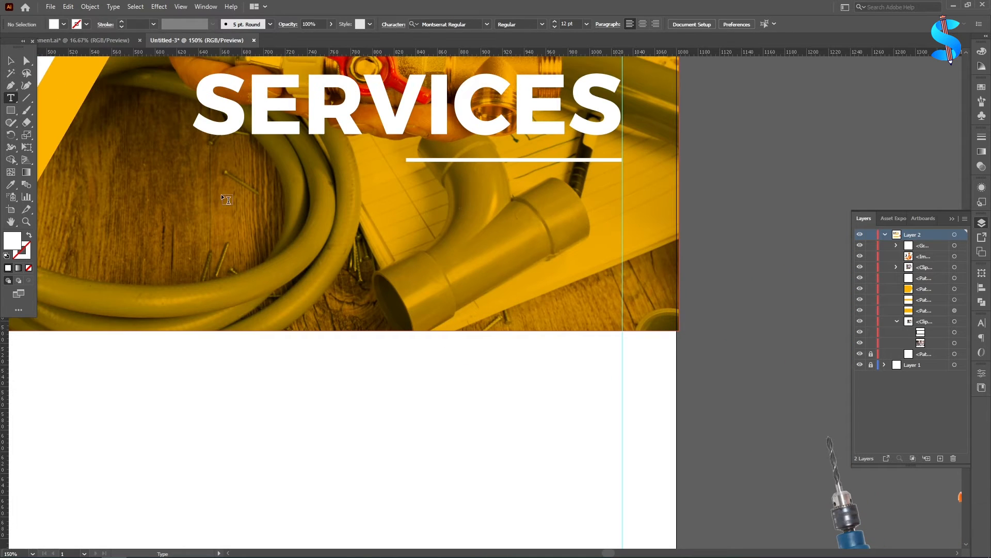
{"action": "left_click_drag", "start_coordinate": [222, 197], "coordinate": [619, 292]}
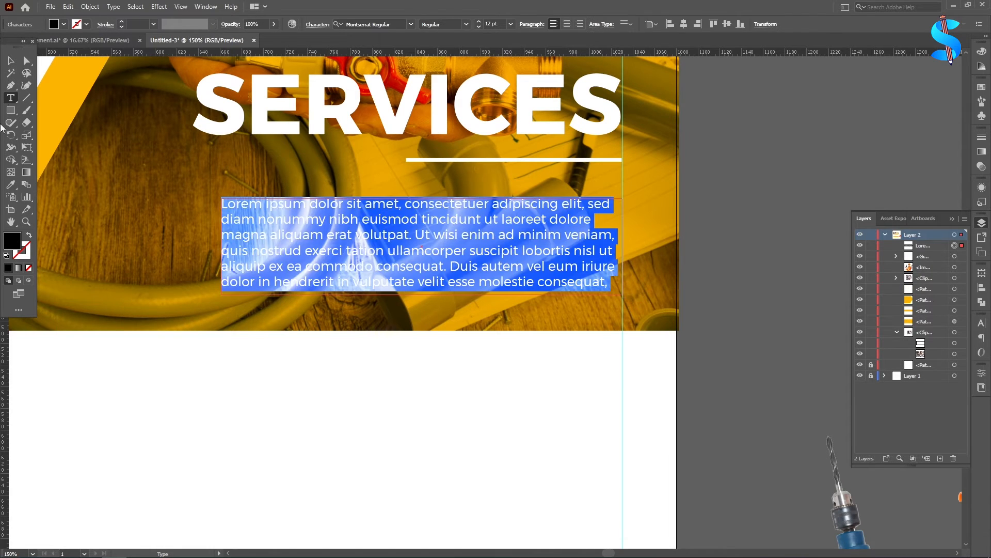
{"action": "left_click", "coordinate": [11, 60]}
{"action": "left_click", "coordinate": [10, 184]}
{"action": "left_click", "coordinate": [161, 424]}
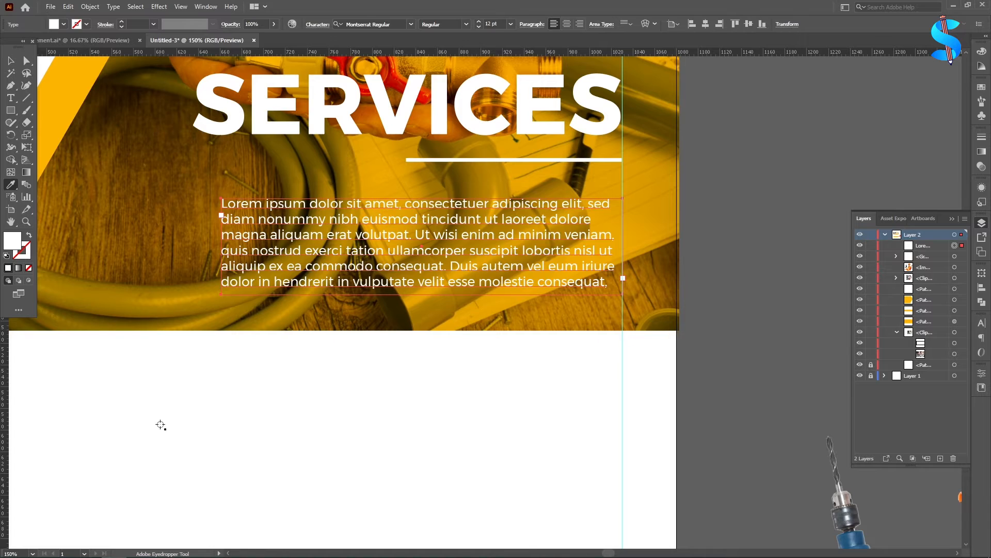
{"action": "left_click", "coordinate": [11, 62]}
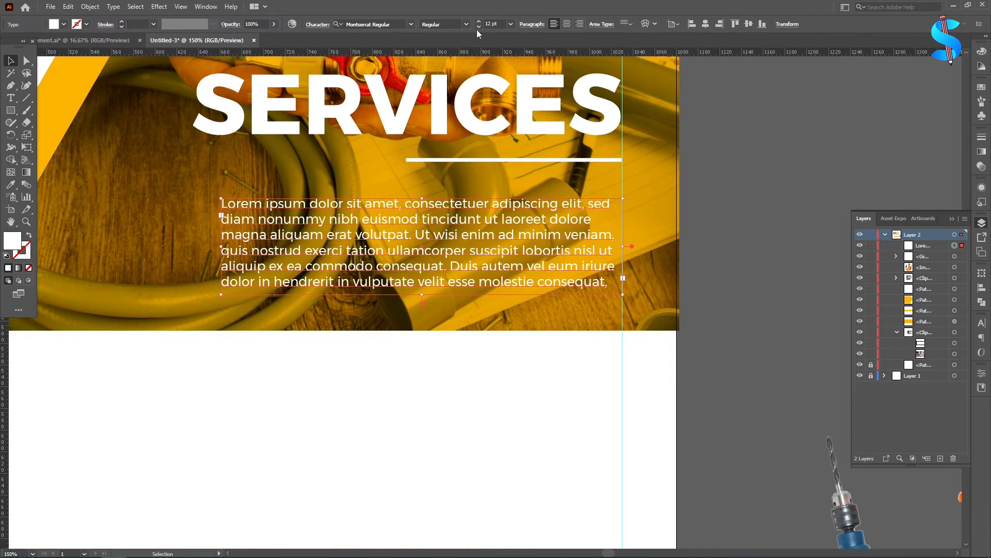
Shorten the placeholder paragraph by deleting everything after "volutpat."
{"action": "left_click", "coordinate": [11, 97]}
{"action": "left_click_drag", "start_coordinate": [411, 235], "coordinate": [337, 294]}
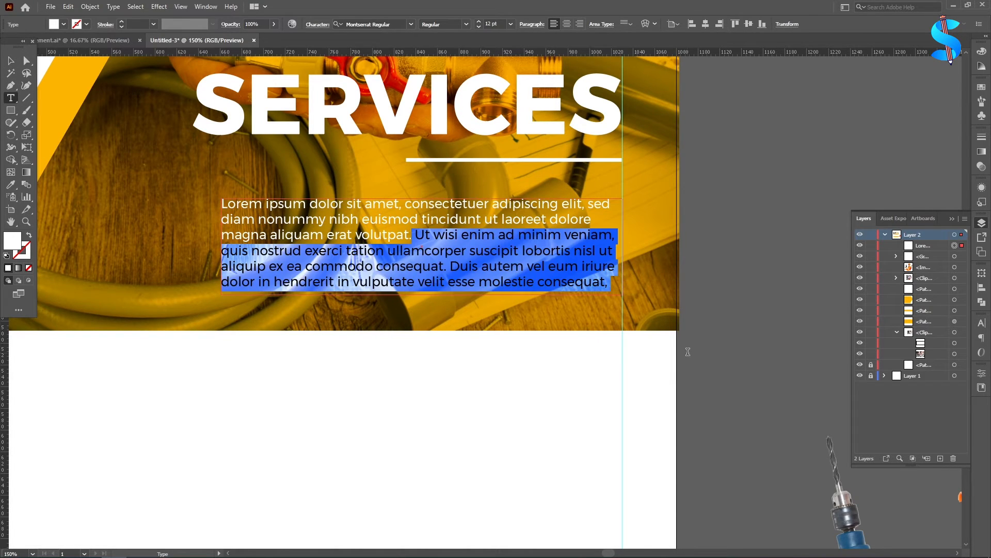
{"action": "key", "text": "BackSpace"}
{"action": "left_click", "coordinate": [11, 61]}
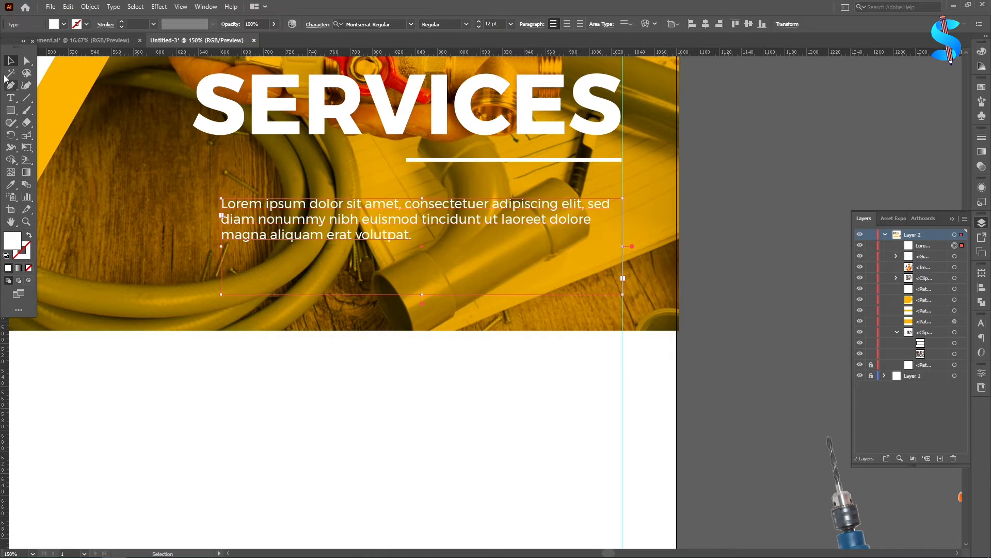
Increase the placeholder paragraph's font size to 17 pt
{"action": "left_click", "coordinate": [479, 22]}
{"action": "left_click", "coordinate": [479, 21]}
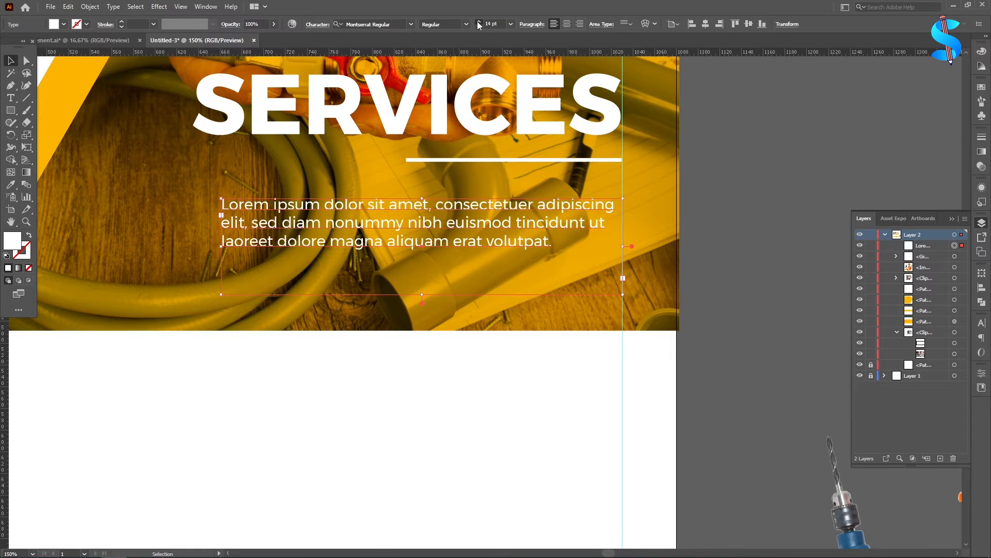
{"action": "left_click", "coordinate": [478, 22]}
{"action": "left_click", "coordinate": [478, 21]}
{"action": "left_click", "coordinate": [478, 21]}
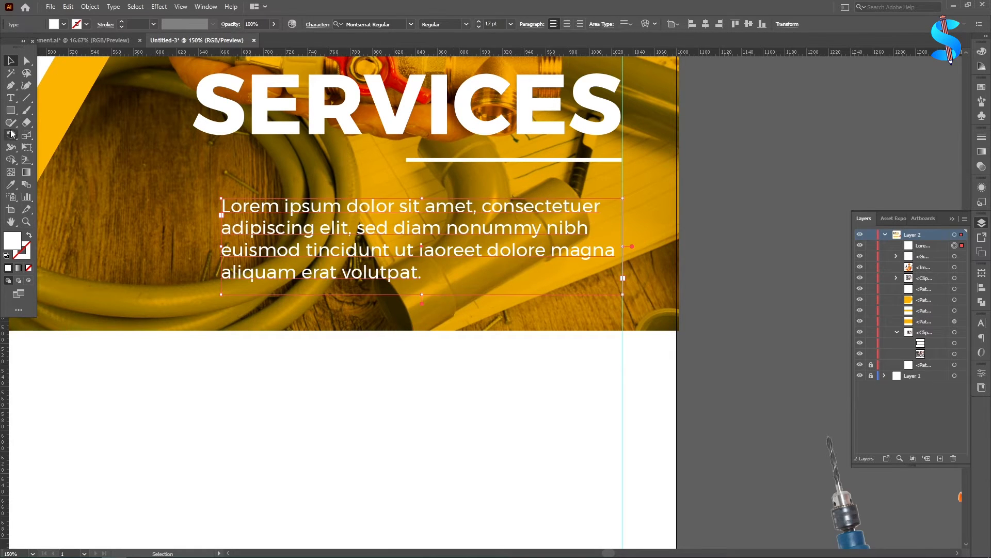
Cut the paragraph's ending so that it stops at "tincidunt ut"
{"action": "key", "text": "t"}
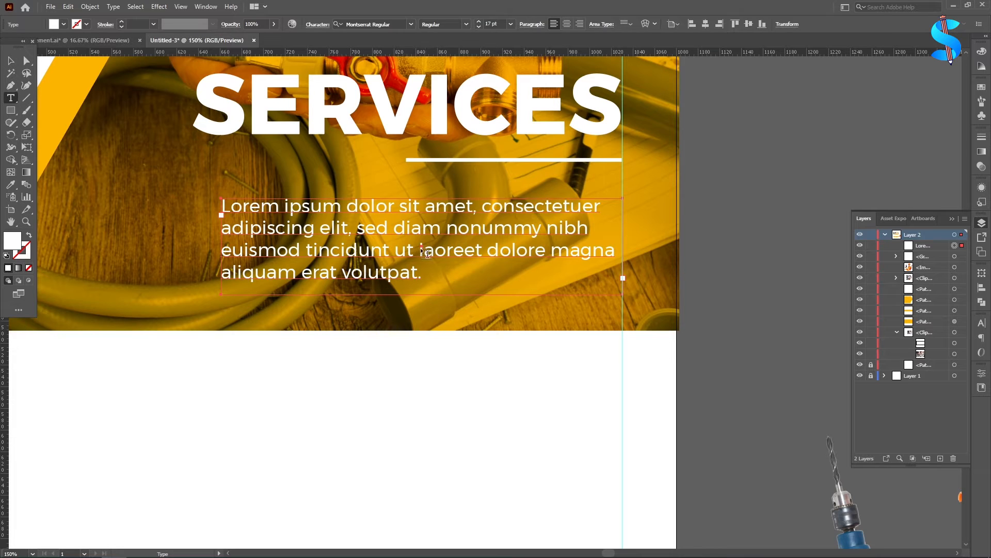
{"action": "left_click_drag", "start_coordinate": [422, 252], "coordinate": [422, 273]}
{"action": "key", "text": "BackSpace"}
{"action": "key", "text": "Escape"}
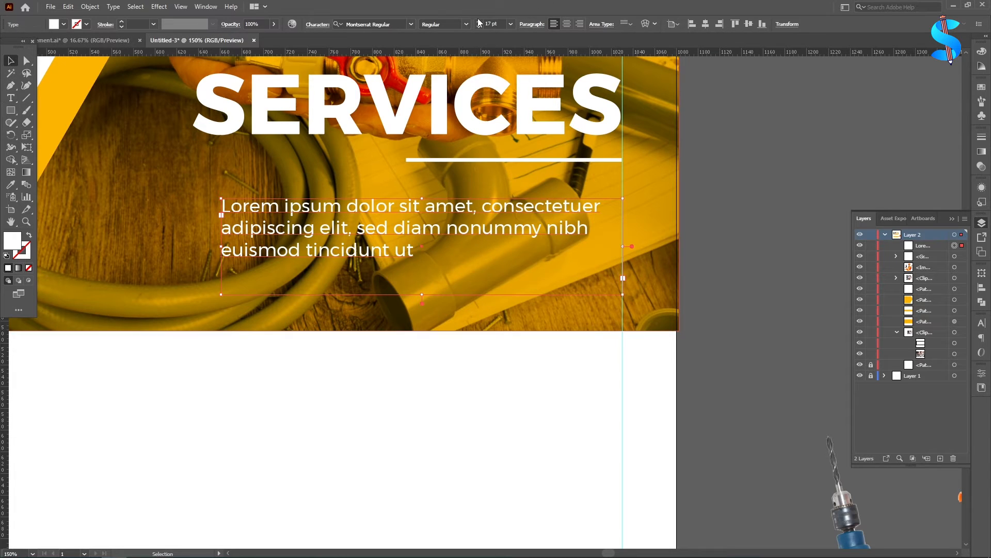
Increase the placeholder paragraph's font size to 24 pt
{"action": "left_click", "coordinate": [479, 22]}
{"action": "left_click", "coordinate": [479, 21]}
{"action": "left_click", "coordinate": [479, 22]}
{"action": "left_click", "coordinate": [478, 22]}
{"action": "left_click", "coordinate": [479, 21]}
{"action": "left_click", "coordinate": [478, 22]}
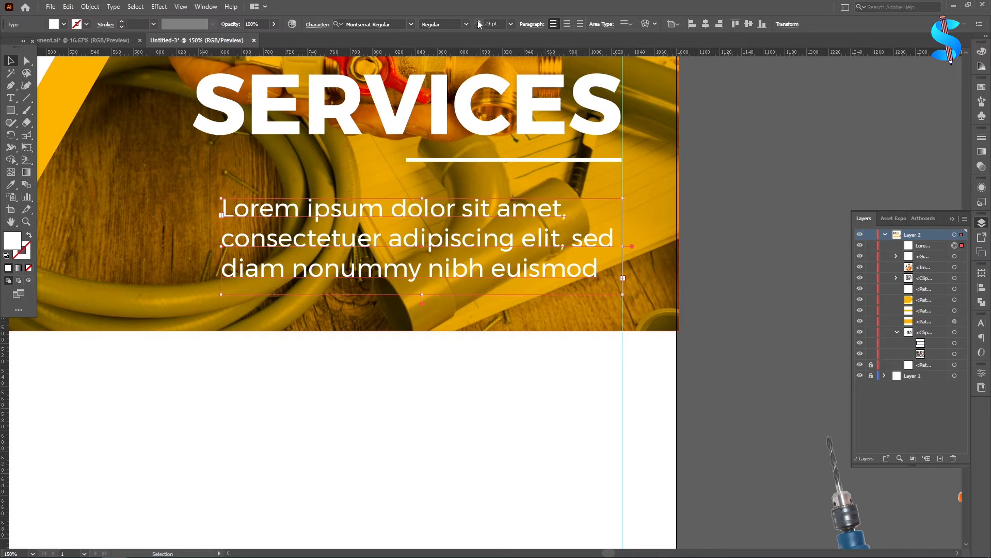
{"action": "left_click", "coordinate": [478, 21]}
Trim the paragraph to "Lorem ipsum dolor sit amet, consectetuer adipiscing" by deleting all the text that follows
{"action": "left_click", "coordinate": [11, 103]}
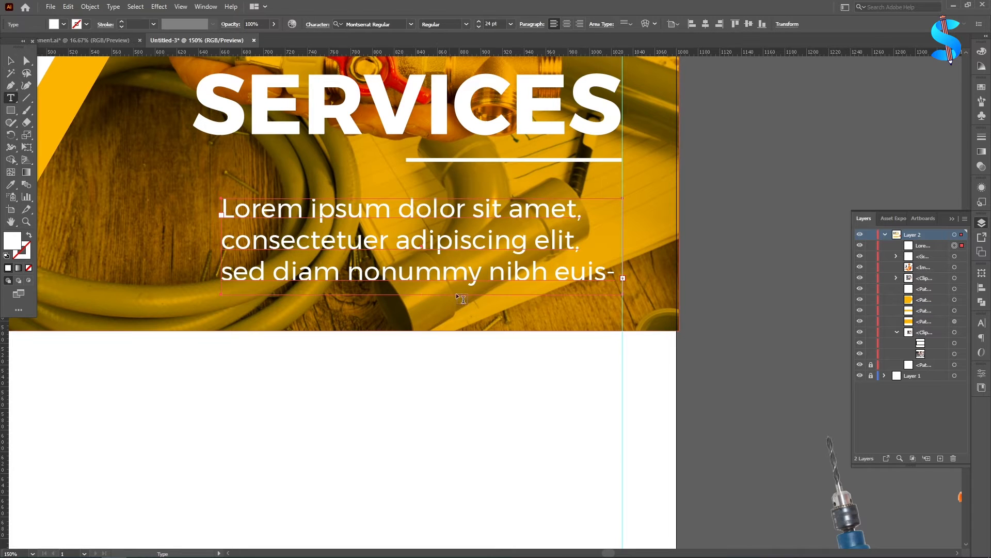
{"action": "left_click_drag", "start_coordinate": [534, 241], "coordinate": [615, 272]}
{"action": "key", "text": "BackSpace"}
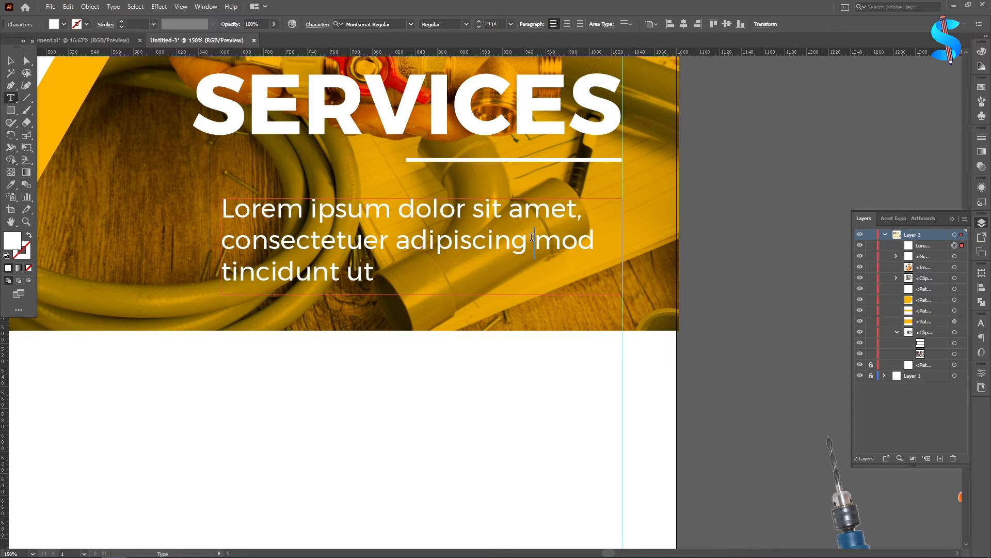
{"action": "left_click_drag", "start_coordinate": [534, 241], "coordinate": [547, 260]}
{"action": "key", "text": "BackSpace"}
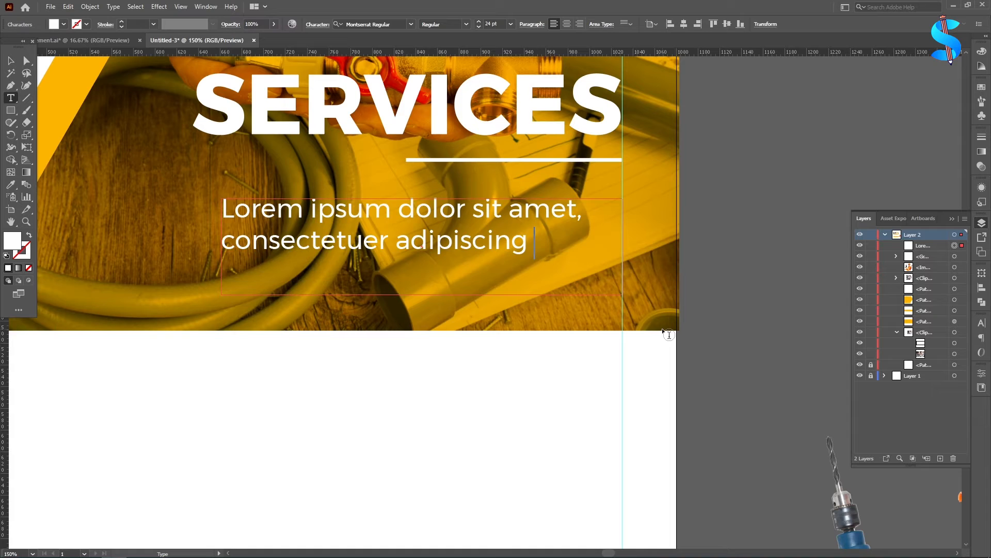
{"action": "left_click", "coordinate": [10, 61]}
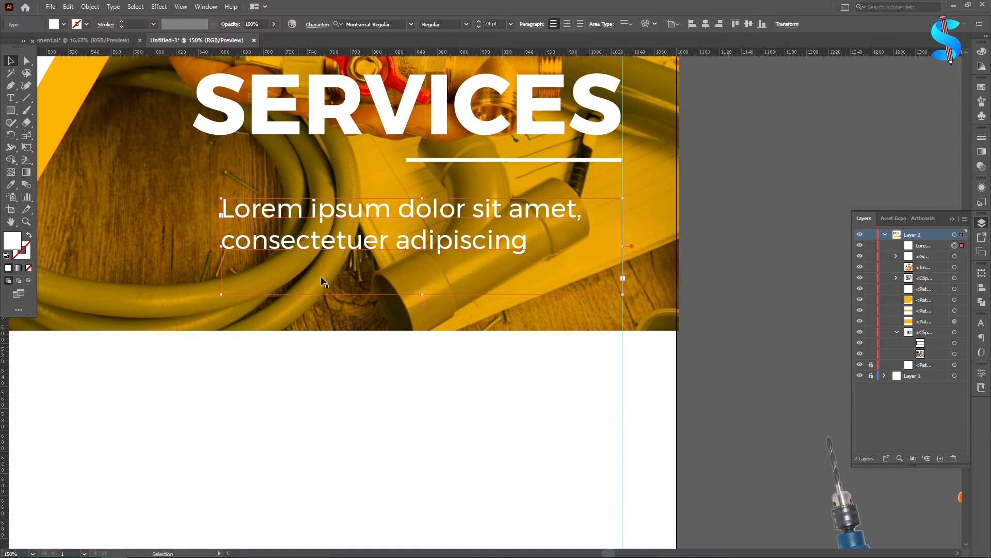
Right-align the two-line placeholder paragraph with the heading above it
{"action": "scroll", "coordinate": [321, 281], "scroll_direction": "down", "scroll_amount": 1}
{"action": "scroll", "coordinate": [321, 281], "scroll_direction": "up", "scroll_amount": 2}
{"action": "left_click", "coordinate": [579, 24]}
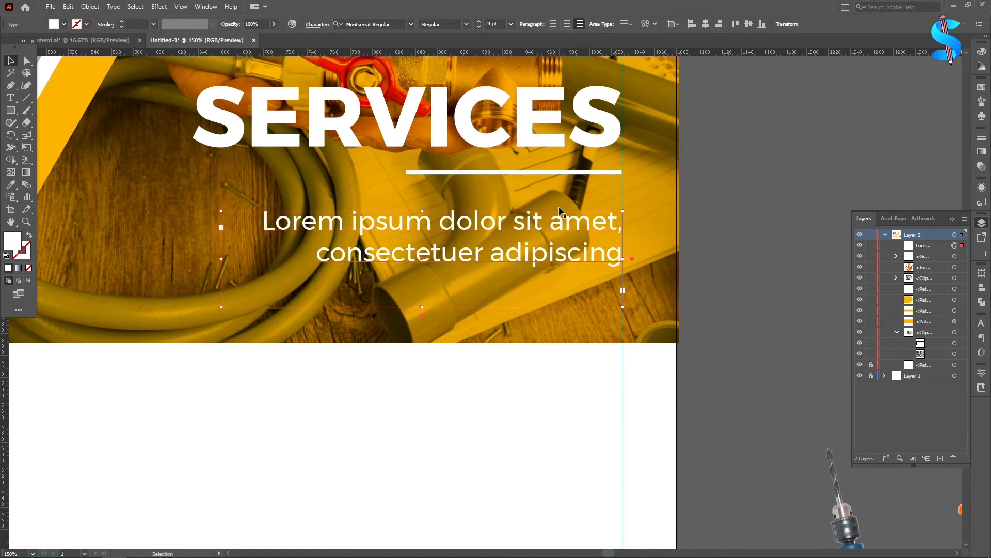
{"action": "scroll", "coordinate": [558, 222], "scroll_direction": "down", "scroll_amount": 2}
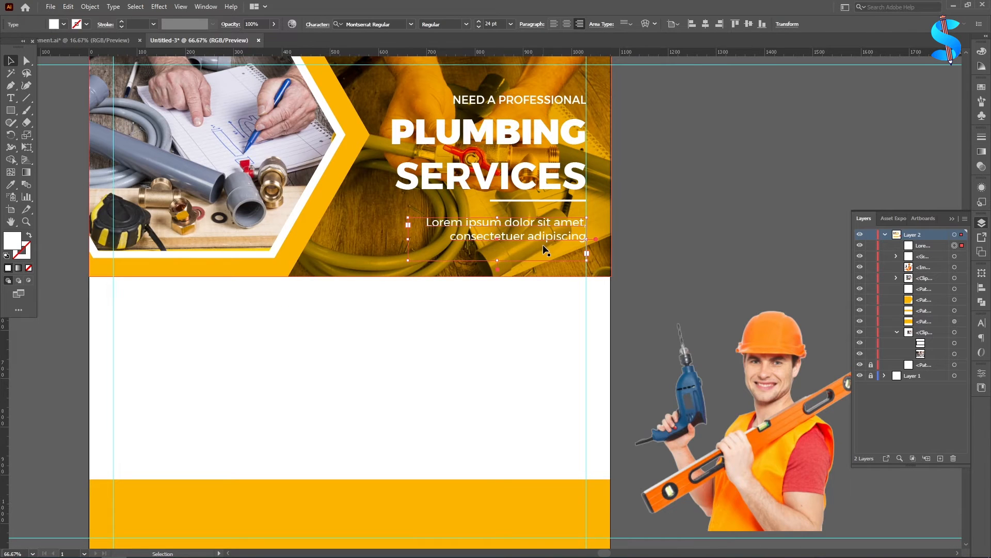
{"action": "scroll", "coordinate": [537, 244], "scroll_direction": "up", "scroll_amount": 2}
{"action": "scroll", "coordinate": [487, 258], "scroll_direction": "down", "scroll_amount": 2}
{"action": "scroll", "coordinate": [486, 260], "scroll_direction": "down", "scroll_amount": 3}
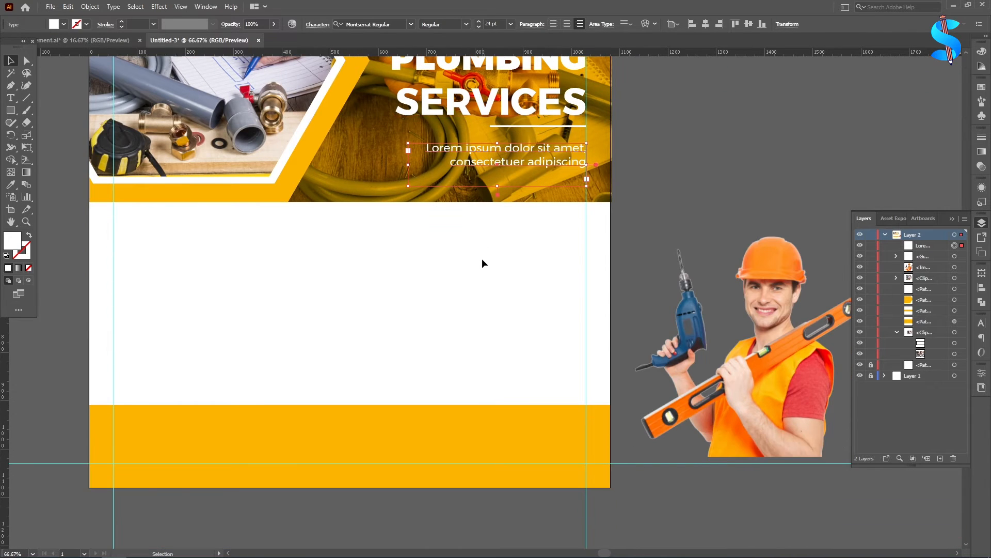
{"action": "scroll", "coordinate": [482, 262], "scroll_direction": "up", "scroll_amount": 2}
{"action": "scroll", "coordinate": [670, 391], "scroll_direction": "up", "scroll_amount": 2}
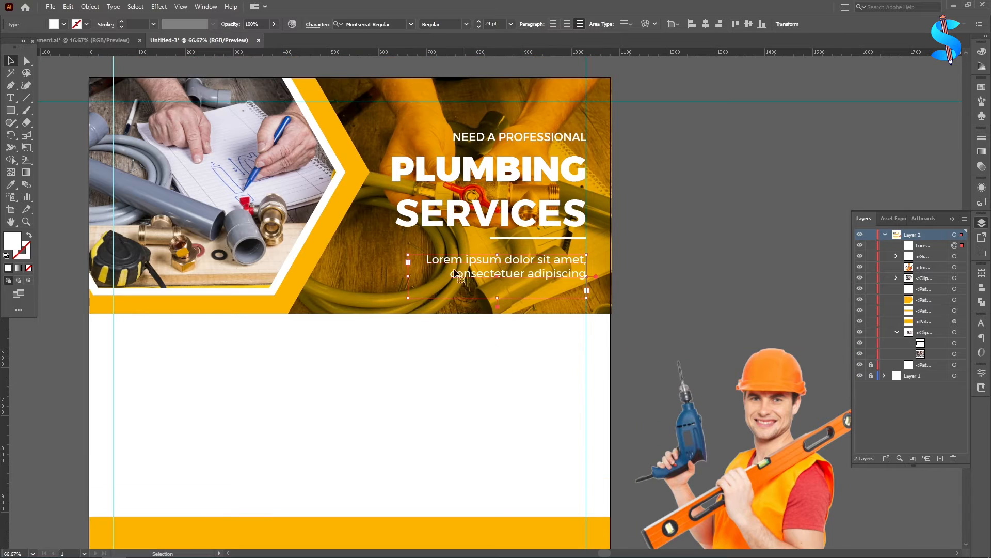
{"action": "scroll", "coordinate": [303, 196], "scroll_direction": "down", "scroll_amount": 2}
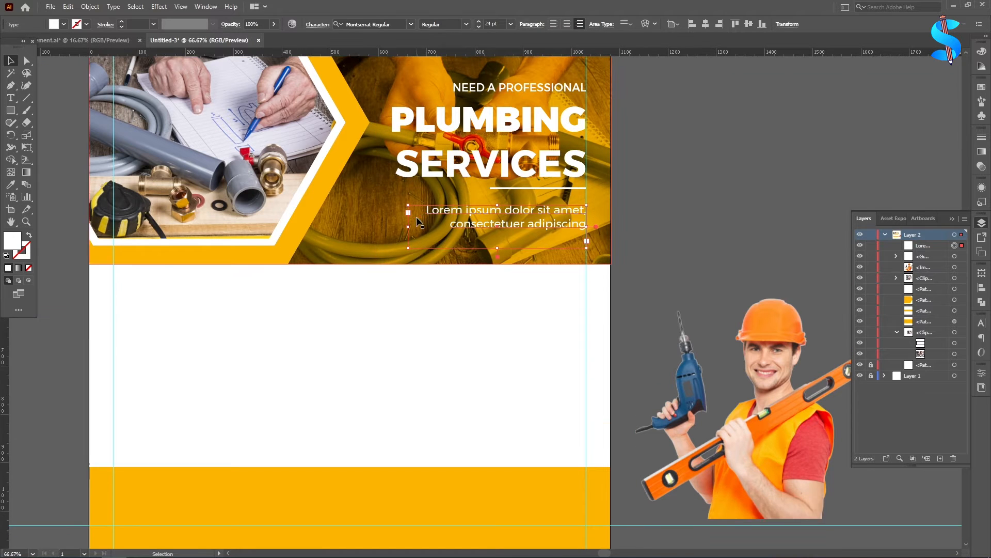
Nudge the placeholder paragraph slightly up, closer to the white line beneath the heading
{"action": "scroll", "coordinate": [568, 258], "scroll_direction": "up", "scroll_amount": 2}
{"action": "scroll", "coordinate": [602, 262], "scroll_direction": "up", "scroll_amount": 3}
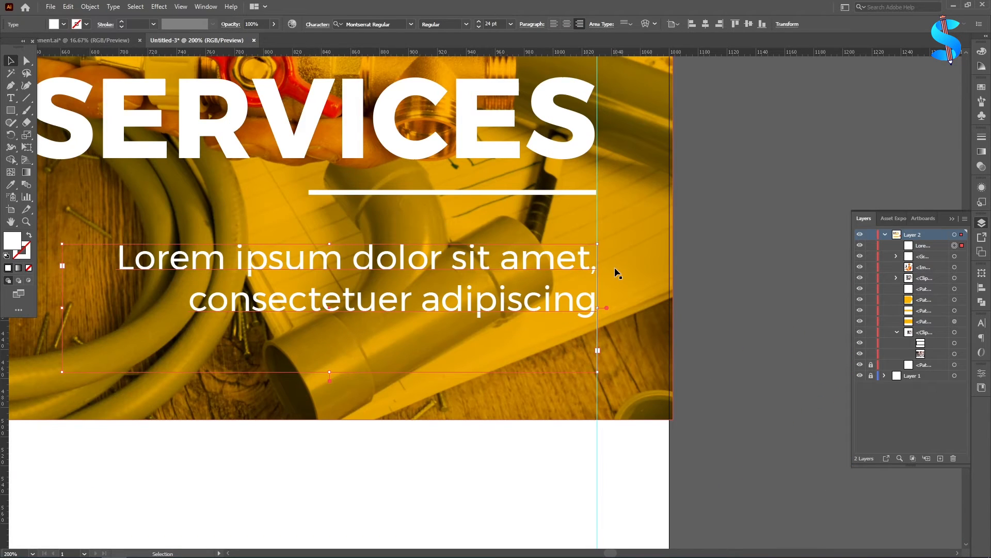
{"action": "key", "text": "Up"}
{"action": "key", "text": "Up"}
{"action": "key", "text": "Up"}
{"action": "key", "text": "Up"}
{"action": "key", "text": "Up"}
{"action": "key", "text": "Up"}
{"action": "scroll", "coordinate": [611, 245], "scroll_direction": "down", "scroll_amount": 1}
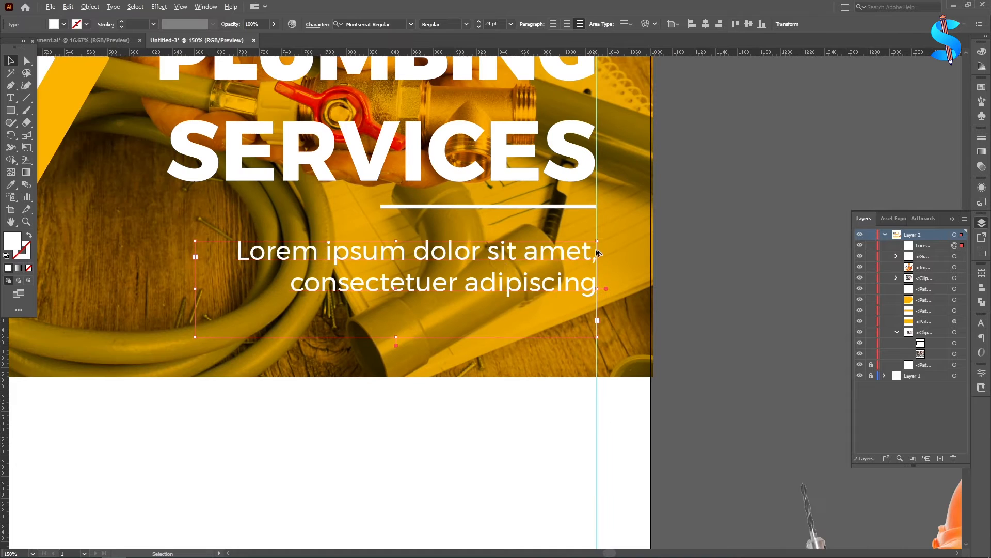
Widen the placeholder paragraph's text frame to the left so its first line spans the width of "SERVICES"
{"action": "scroll", "coordinate": [599, 254], "scroll_direction": "down", "scroll_amount": 1}
{"action": "mouse_move", "coordinate": [195, 310]}
{"action": "left_mouse_down"}
{"action": "mouse_move", "coordinate": [172, 317]}
{"action": "mouse_move", "coordinate": [200, 311]}
{"action": "mouse_move", "coordinate": [187, 313]}
{"action": "left_mouse_up"}
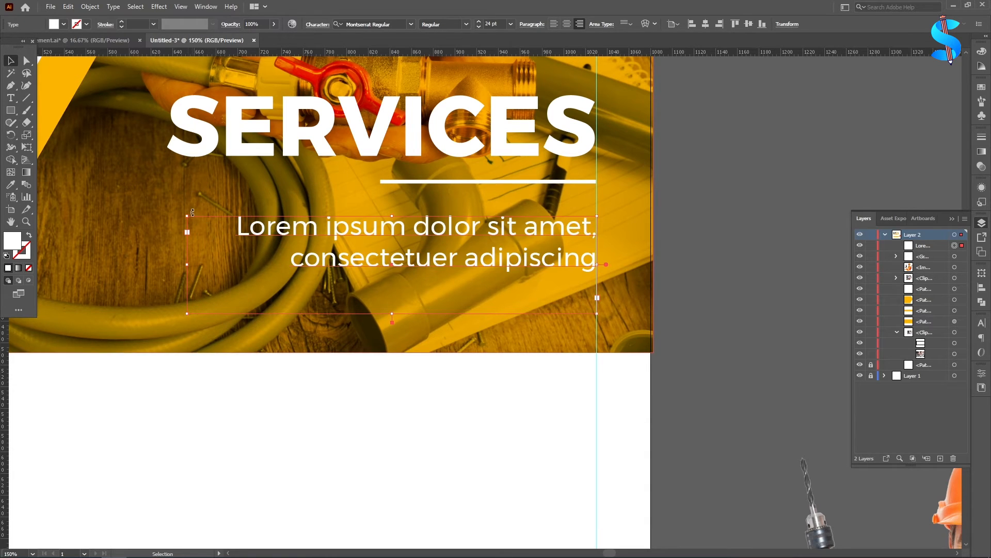
{"action": "left_click_drag", "start_coordinate": [192, 213], "coordinate": [173, 207]}
{"action": "left_click", "coordinate": [746, 186]}
{"action": "key", "text": "ctrl+minus"}
{"action": "key", "text": "ctrl+minus"}
{"action": "key", "text": "ctrl+minus"}
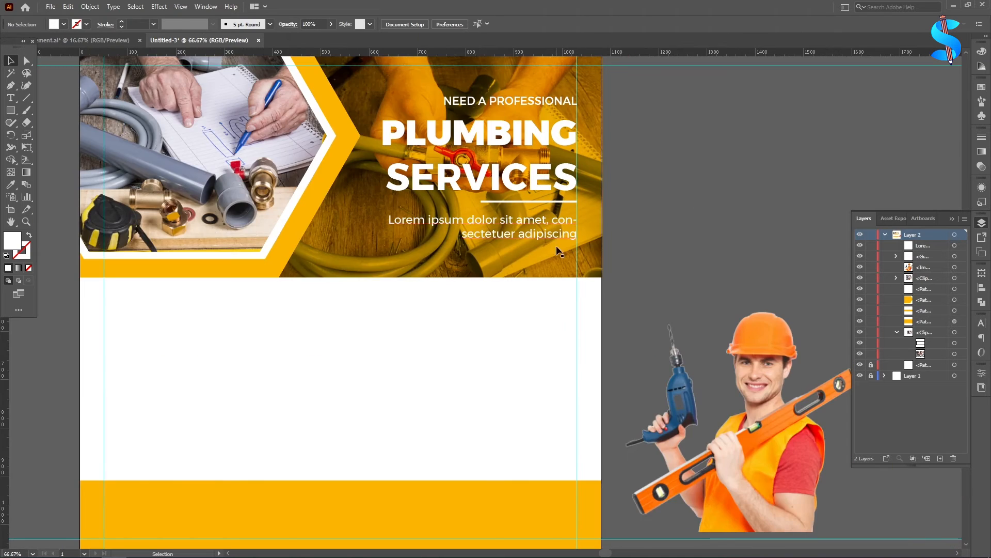
Increase the placeholder paragraph's leading to 36 pt
{"action": "scroll", "coordinate": [532, 243], "scroll_direction": "up", "scroll_amount": 2}
{"action": "left_click", "coordinate": [526, 228]}
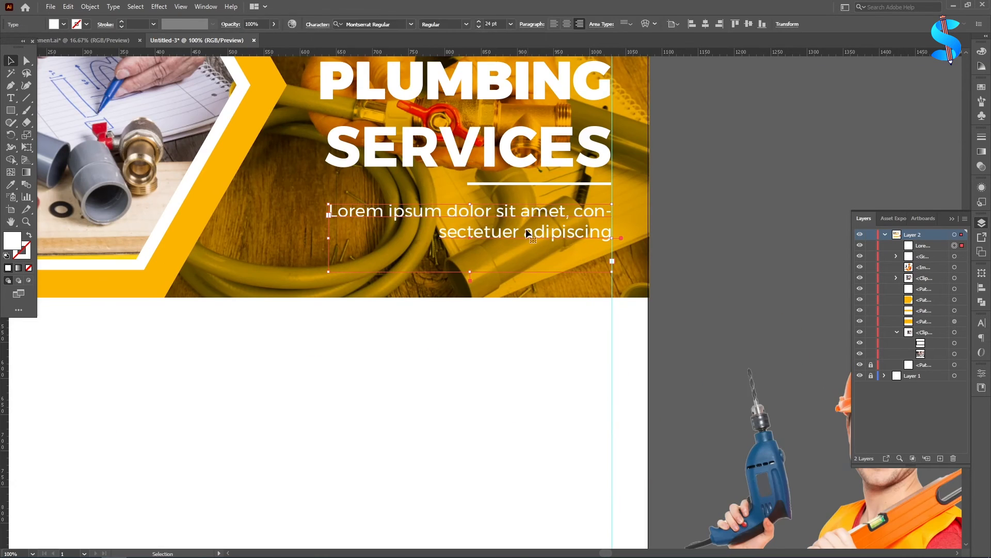
{"action": "left_click", "coordinate": [318, 24]}
{"action": "left_click", "coordinate": [289, 70]}
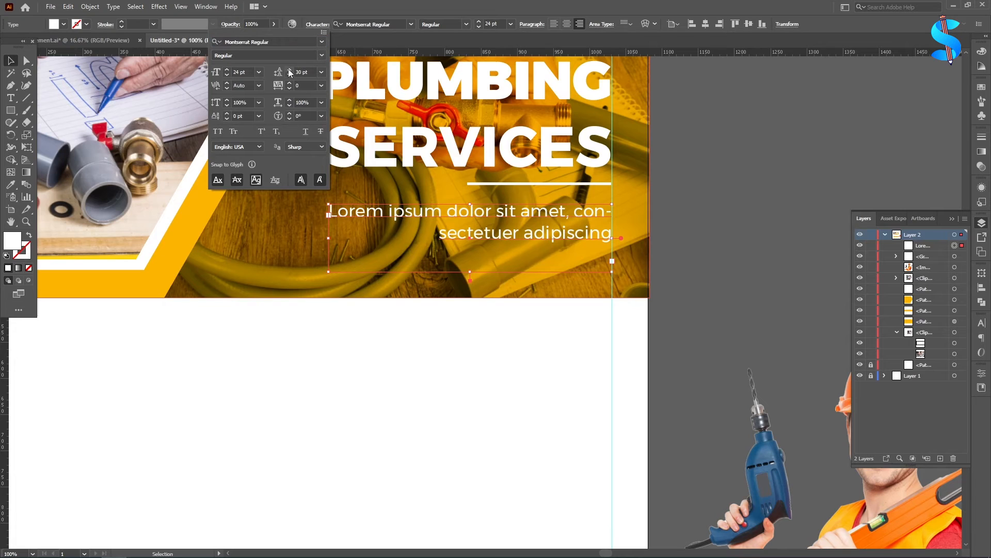
{"action": "left_click", "coordinate": [289, 70]}
{"action": "left_click", "coordinate": [289, 70]}
{"action": "left_click", "coordinate": [289, 69]}
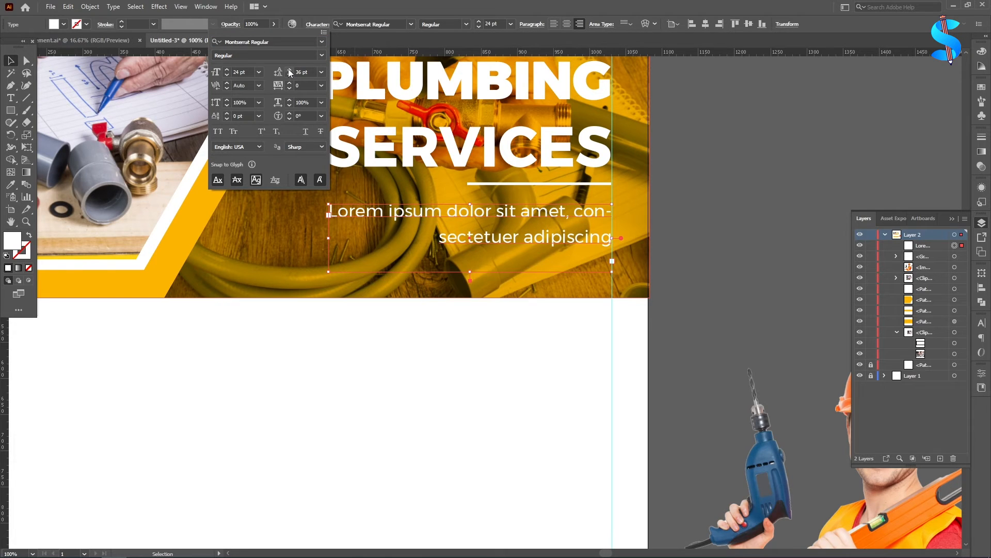
{"action": "key", "text": "Escape"}
Place the worker photo on the artboard's right side, standing on the lower orange band, and enlarge it to about 510 × 490 px
{"action": "scroll", "coordinate": [634, 219], "scroll_direction": "down", "scroll_amount": 2}
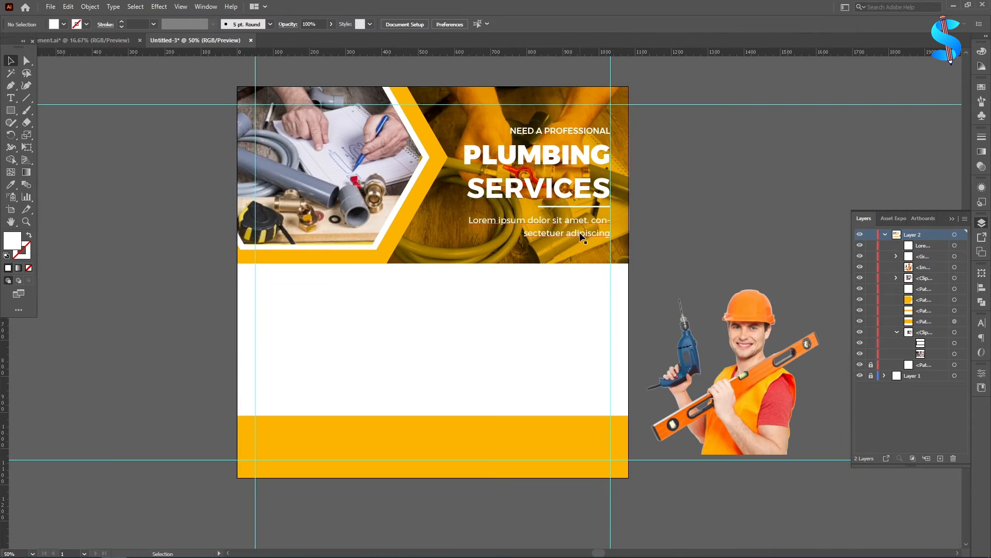
{"action": "scroll", "coordinate": [743, 310], "scroll_direction": "down", "scroll_amount": 2}
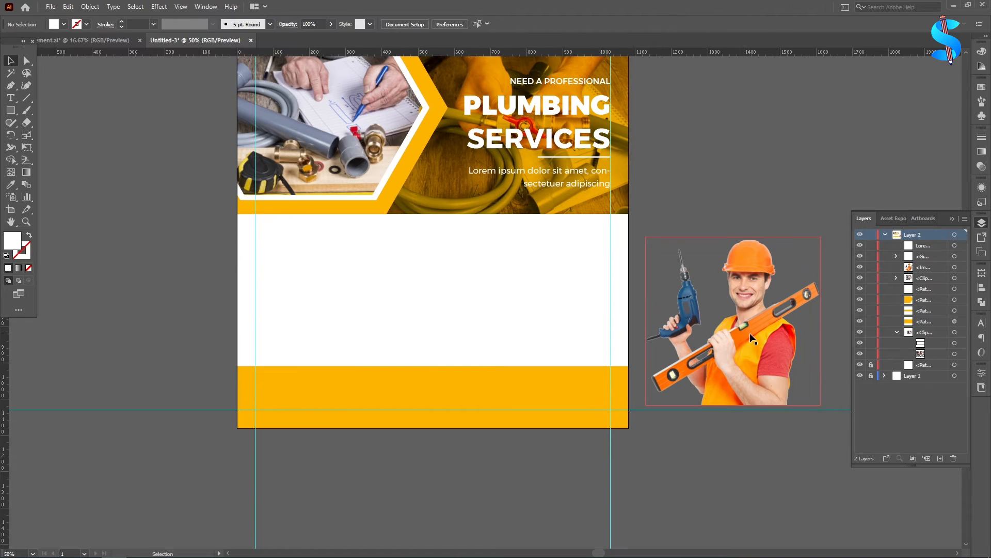
{"action": "left_click_drag", "start_coordinate": [754, 363], "coordinate": [561, 298]}
{"action": "key", "text": "Up"}
{"action": "key", "text": "Up"}
{"action": "key", "text": "Up"}
{"action": "key", "text": "Up"}
{"action": "key", "text": "Up"}
{"action": "key", "text": "Up"}
{"action": "key", "text": "Up"}
{"action": "key", "text": "Up"}
{"action": "key", "text": "Up"}
{"action": "key", "text": "Up"}
{"action": "key", "text": "Up"}
{"action": "key", "text": "Up"}
{"action": "key", "text": "Up"}
{"action": "key", "text": "Up"}
{"action": "key", "text": "Up"}
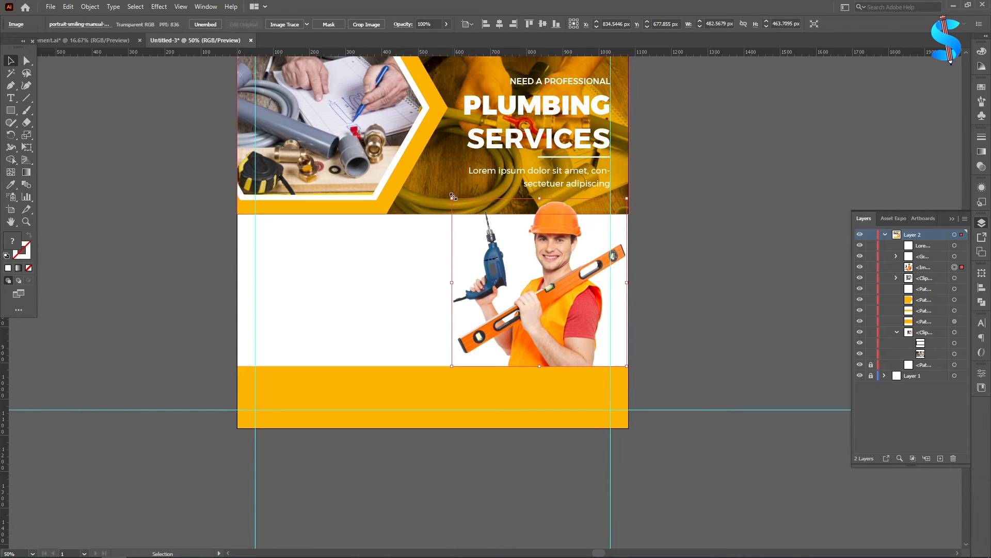
{"action": "left_click_drag", "start_coordinate": [452, 198], "coordinate": [442, 189]}
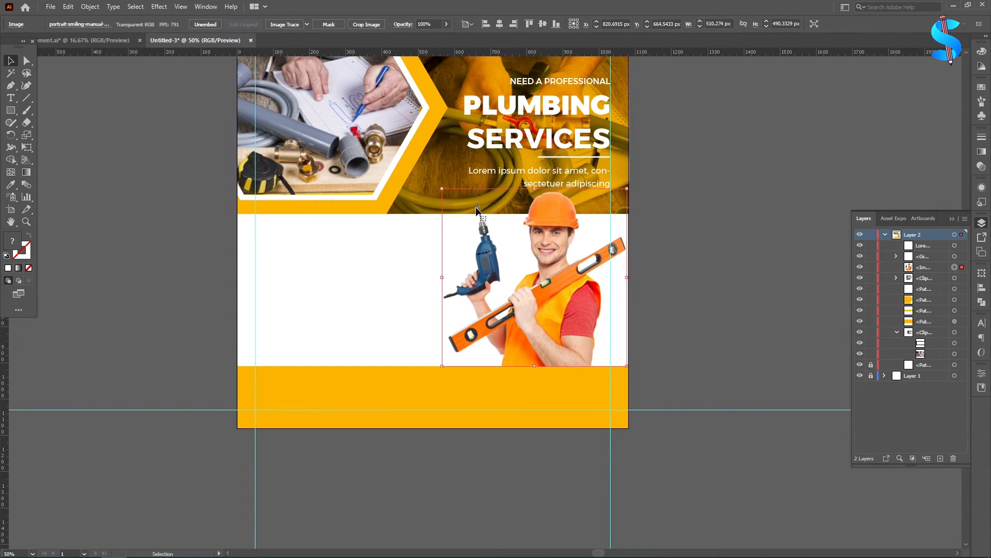
{"action": "left_click", "coordinate": [714, 237]}
Bring the lower orange band to the front, above the worker photo
{"action": "scroll", "coordinate": [594, 320], "scroll_direction": "down", "scroll_amount": 2}
{"action": "scroll", "coordinate": [562, 336], "scroll_direction": "up", "scroll_amount": 2}
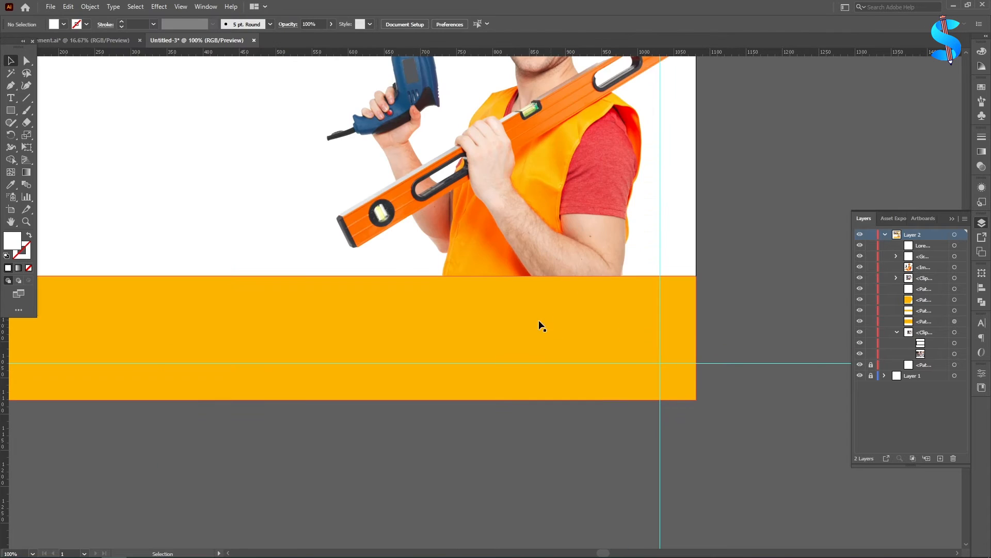
{"action": "right_click", "coordinate": [539, 322]}
{"action": "mouse_move", "coordinate": [568, 264]}
{"action": "left_click", "coordinate": [687, 263]}
{"action": "scroll", "coordinate": [708, 245], "scroll_direction": "down", "scroll_amount": 2}
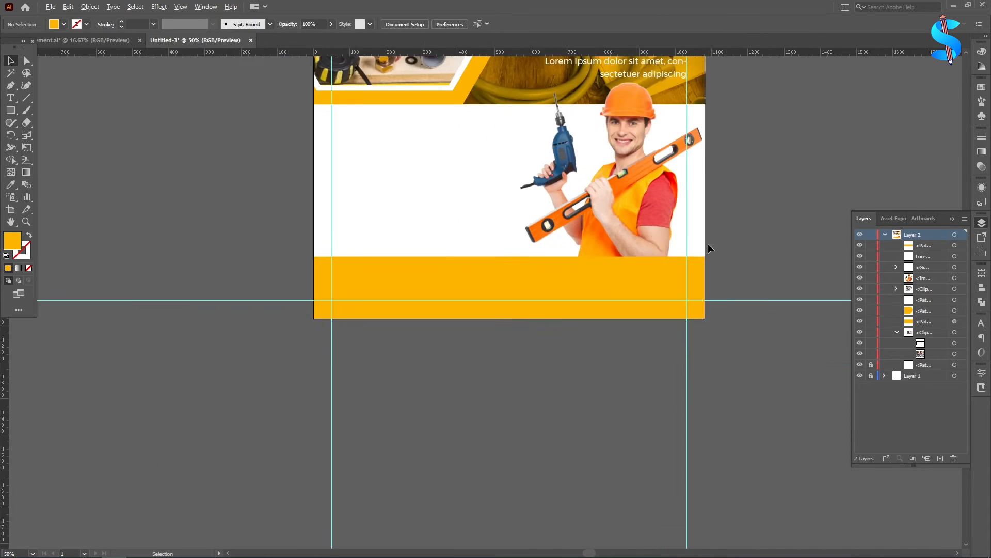
Add the text "OUR SERVICES" in the white area and move it to the left margin guide
{"action": "scroll", "coordinate": [708, 243], "scroll_direction": "down", "scroll_amount": 2}
{"action": "key", "text": "t"}
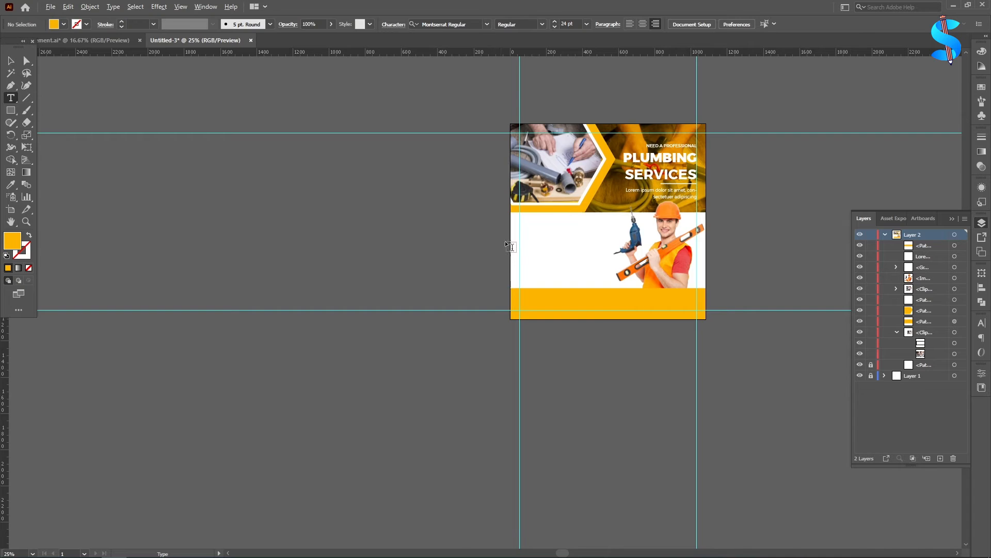
{"action": "scroll", "coordinate": [505, 241], "scroll_direction": "up", "scroll_amount": 3}
{"action": "left_click", "coordinate": [513, 228]}
{"action": "scroll", "coordinate": [515, 228], "scroll_direction": "up", "scroll_amount": 2}
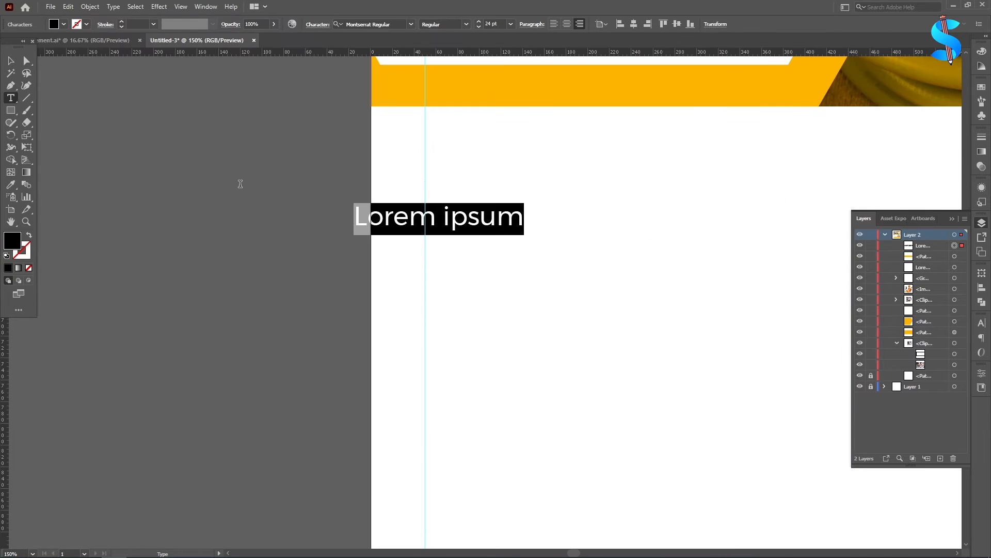
{"action": "type", "text": "OUR SER"}
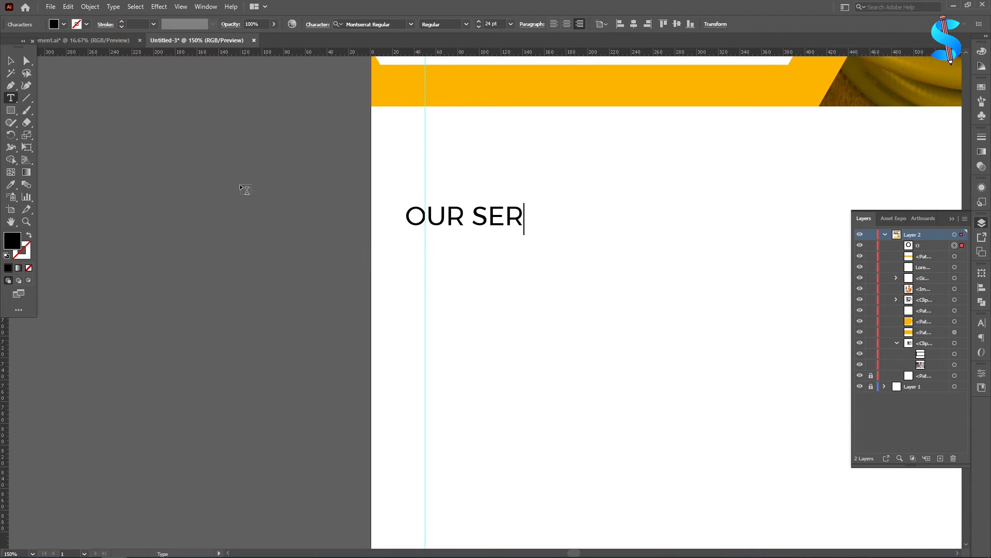
{"action": "type", "text": "VICES"}
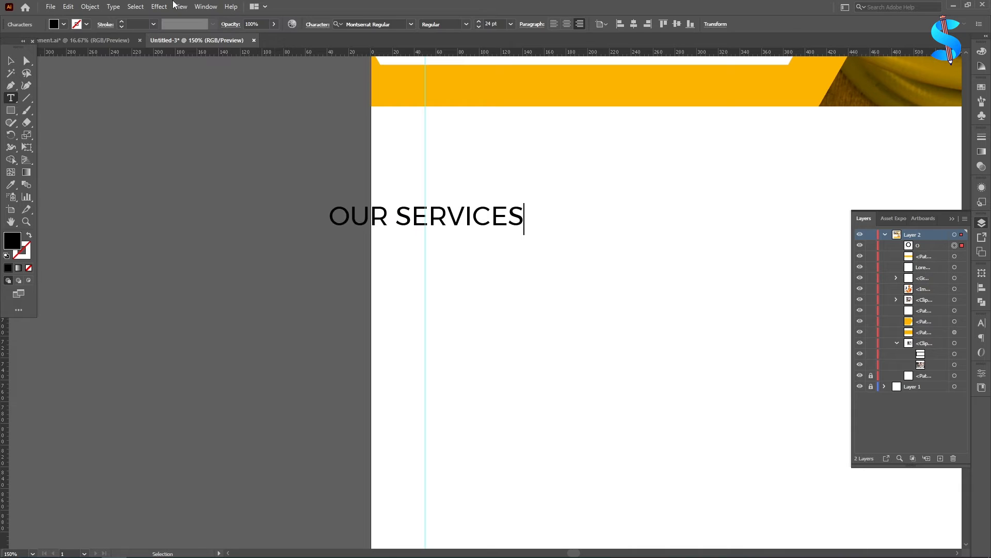
{"action": "left_click", "coordinate": [18, 62]}
{"action": "left_click_drag", "start_coordinate": [460, 217], "coordinate": [555, 217]}
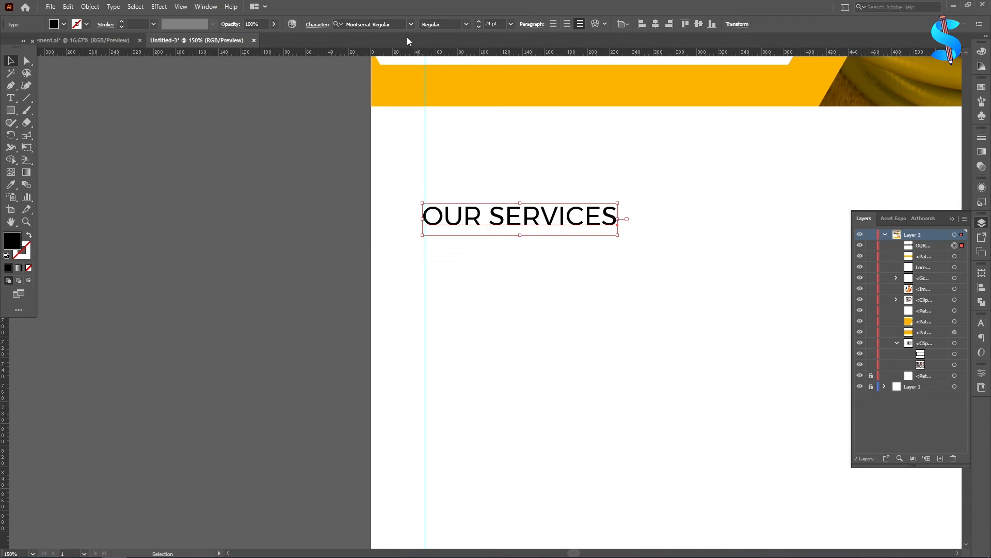
Set the "OUR SERVICES" heading in Montserrat Bold
{"action": "left_click", "coordinate": [402, 24]}
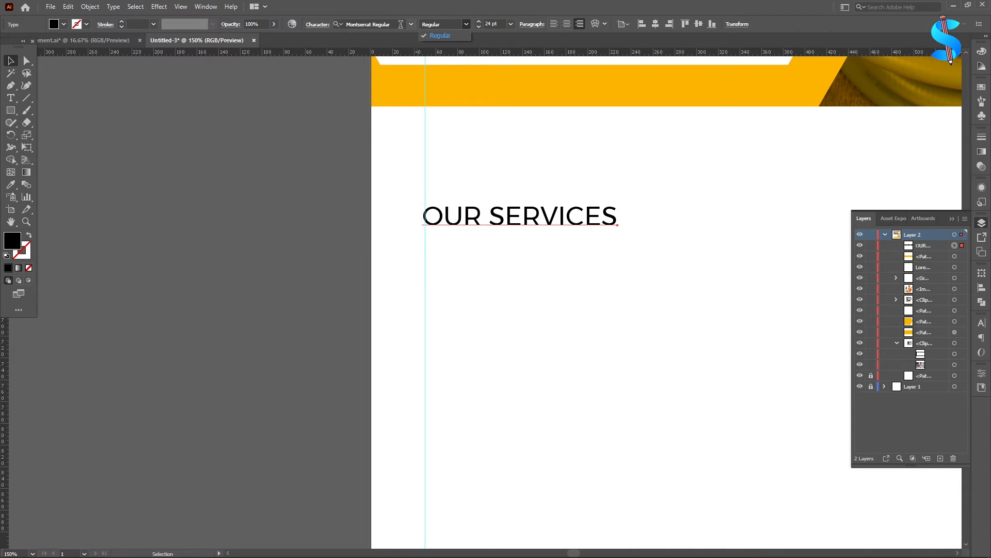
{"action": "type", "text": "MON"}
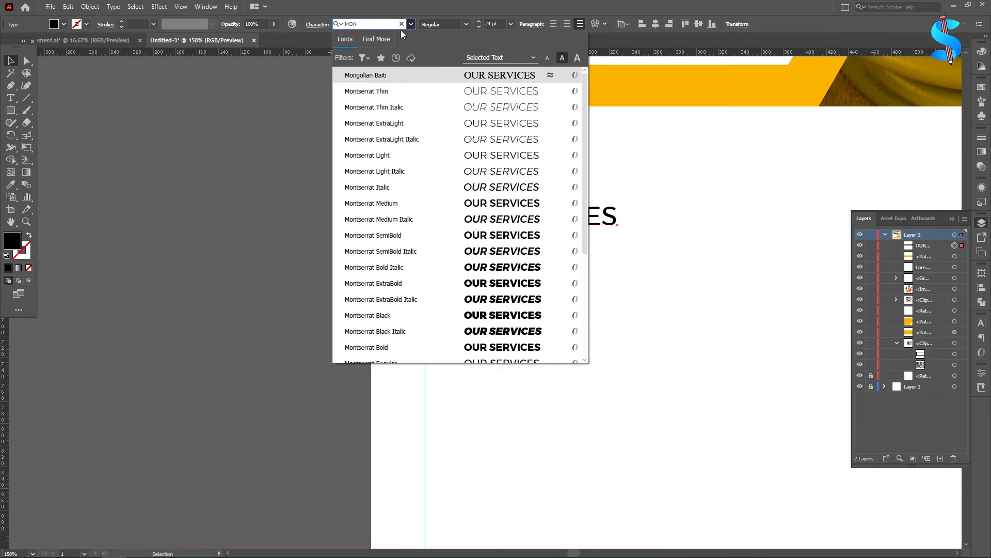
{"action": "left_click", "coordinate": [486, 347]}
{"action": "scroll", "coordinate": [476, 225], "scroll_direction": "up", "scroll_amount": 1}
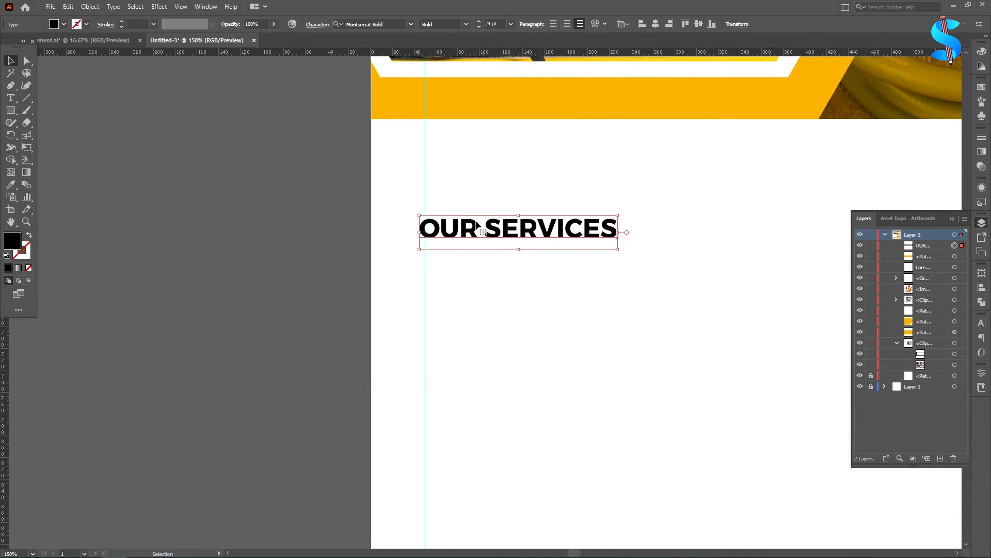
Enlarge the "OUR SERVICES" heading to about 43.6 pt and align it with the left margin guide
{"action": "left_click_drag", "start_coordinate": [476, 225], "coordinate": [679, 281]}
{"action": "scroll", "coordinate": [459, 235], "scroll_direction": "down", "scroll_amount": 2}
{"action": "scroll", "coordinate": [541, 248], "scroll_direction": "up", "scroll_amount": 2}
{"action": "scroll", "coordinate": [442, 232], "scroll_direction": "down", "scroll_amount": 1}
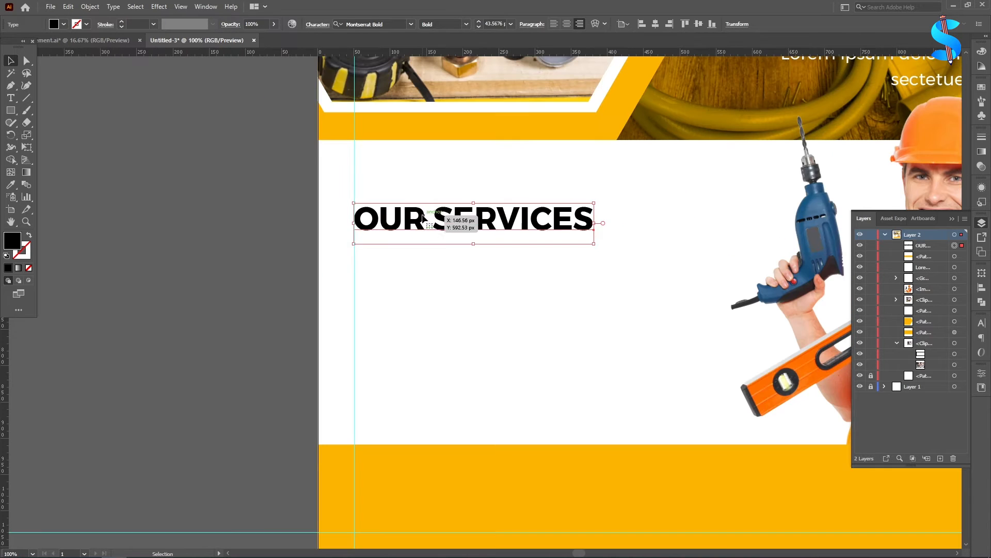
Duplicate the "OUR SERVICES" heading below itself as a smaller Montserrat Medium line of about 28.4 pt
{"action": "mouse_move", "coordinate": [443, 221]}
{"action": "left_mouse_down"}
{"action": "mouse_move", "coordinate": [419, 192]}
{"action": "mouse_move", "coordinate": [432, 238]}
{"action": "left_mouse_up"}
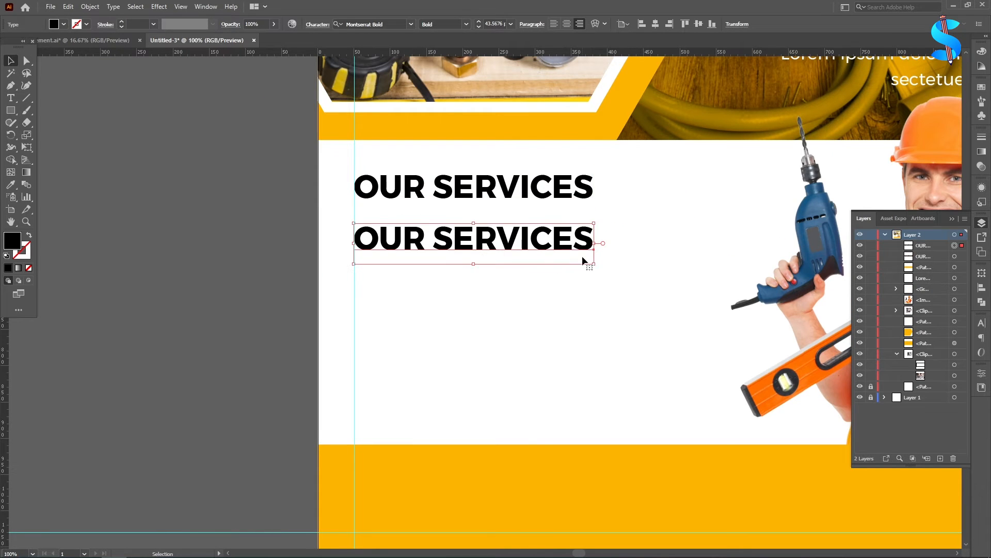
{"action": "left_click_drag", "start_coordinate": [594, 265], "coordinate": [524, 252]}
{"action": "left_click", "coordinate": [396, 24]}
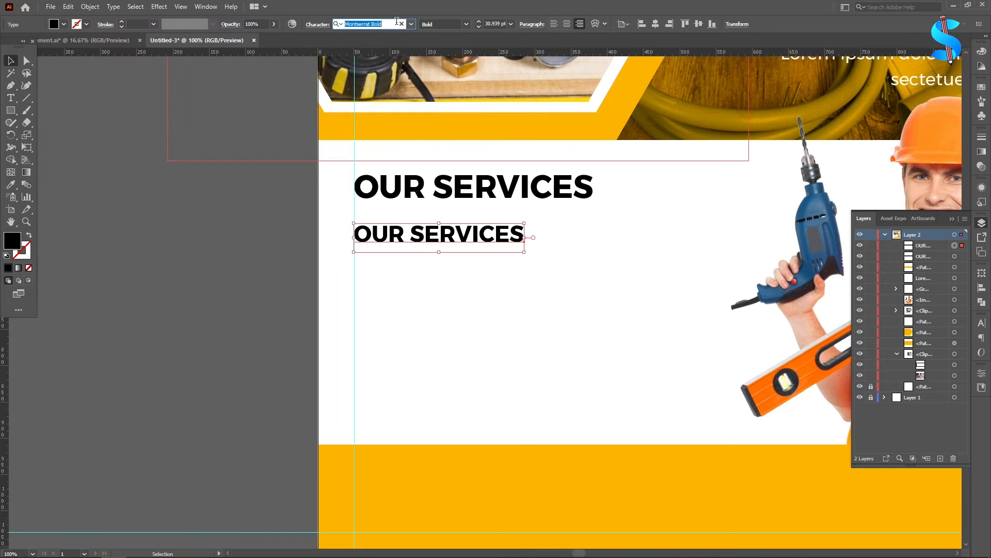
{"action": "type", "text": "MON"}
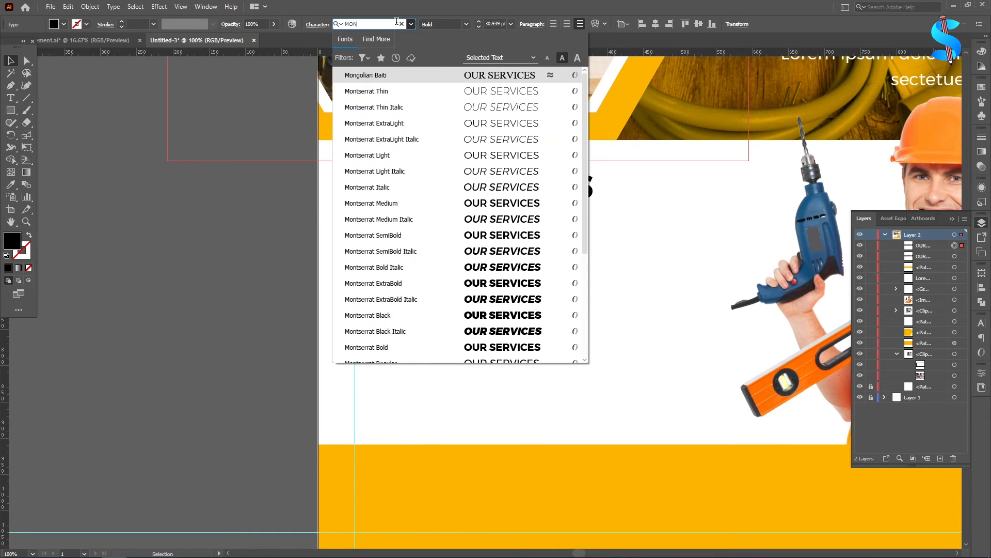
{"action": "left_click", "coordinate": [480, 204]}
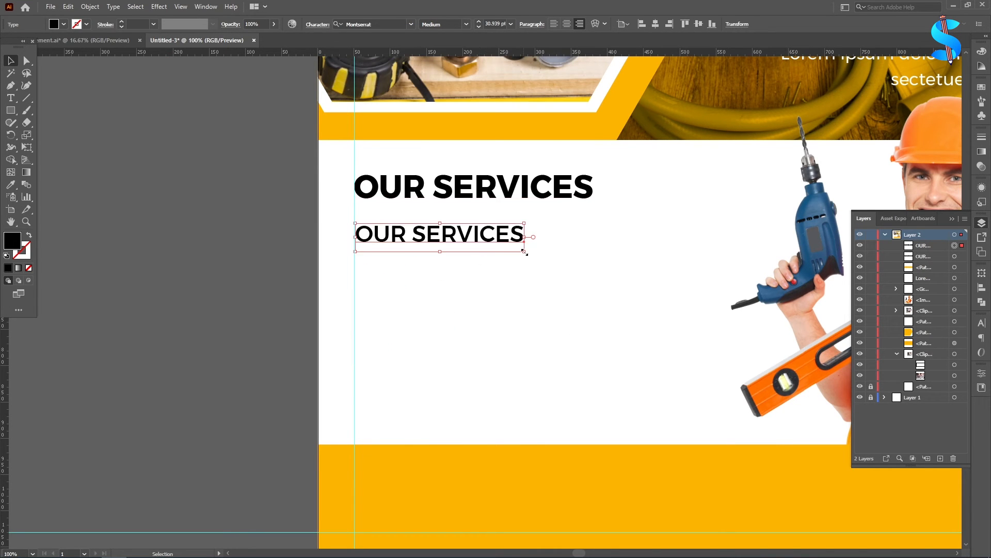
{"action": "mouse_move", "coordinate": [524, 252]}
{"action": "left_mouse_down"}
{"action": "mouse_move", "coordinate": [491, 246]}
{"action": "mouse_move", "coordinate": [510, 251]}
{"action": "left_mouse_up"}
Make three evenly spaced copies of the small "OUR SERVICES" line below it
{"action": "scroll", "coordinate": [379, 235], "scroll_direction": "up", "scroll_amount": 2}
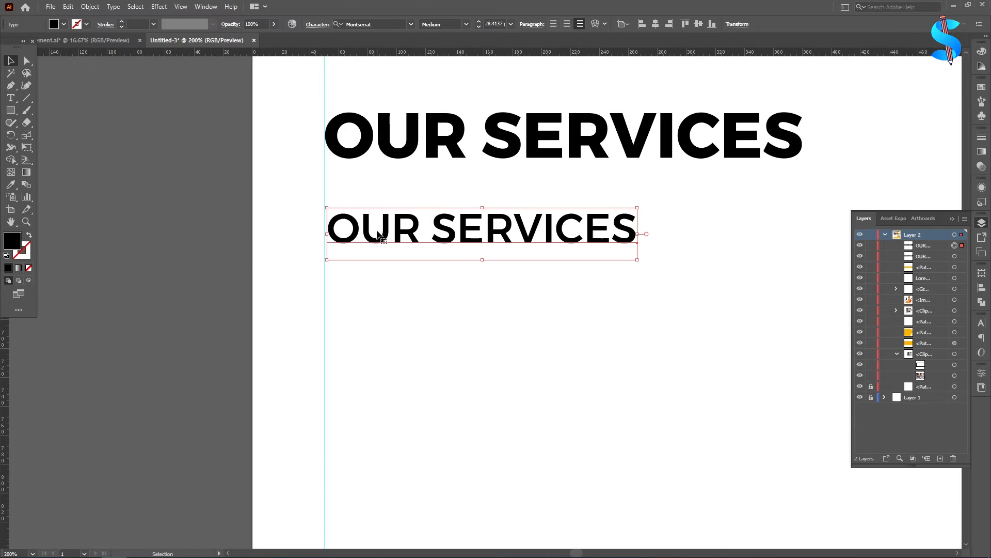
{"action": "left_click_drag", "start_coordinate": [393, 236], "coordinate": [389, 300]}
{"action": "key", "text": "ctrl+d"}
{"action": "key", "text": "ctrl+d"}
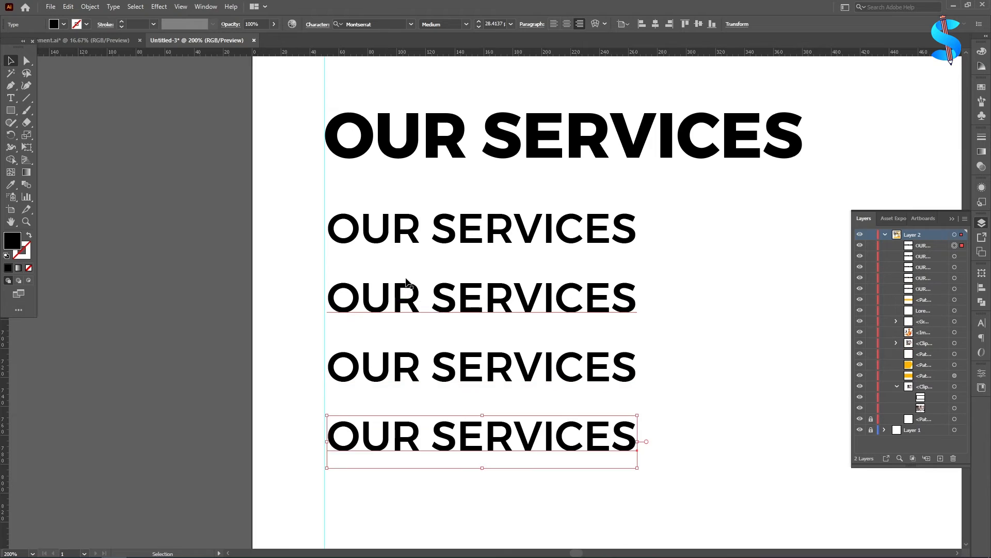
Replace the text of the first small line under the heading with "Residential Plumbings"
{"action": "scroll", "coordinate": [423, 257], "scroll_direction": "down", "scroll_amount": 2}
{"action": "scroll", "coordinate": [423, 255], "scroll_direction": "down", "scroll_amount": 1}
{"action": "key", "text": "t"}
{"action": "left_click_drag", "start_coordinate": [524, 212], "coordinate": [165, 162]}
{"action": "type", "text": "Re"}
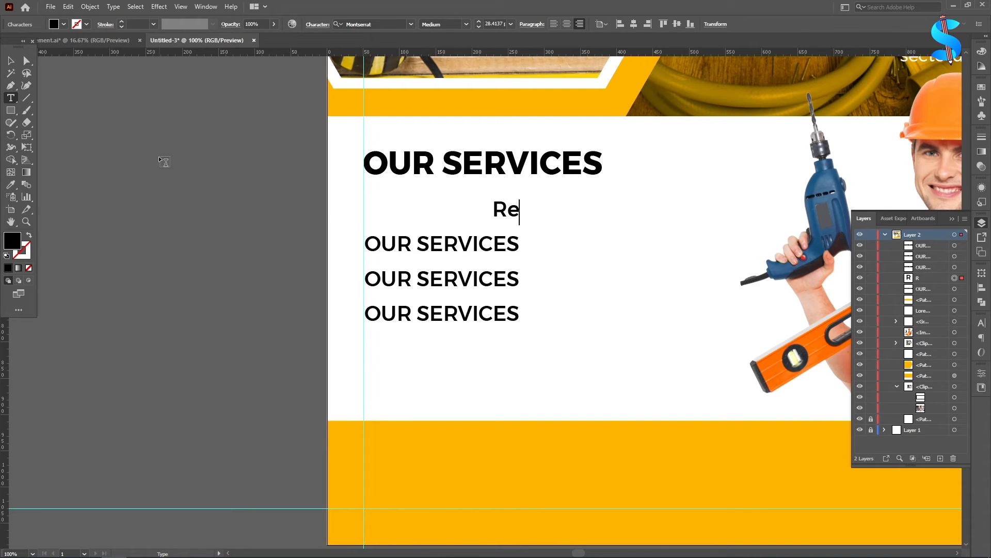
{"action": "type", "text": "sie"}
{"action": "key", "text": "BackSpace"}
{"action": "type", "text": "dentia"}
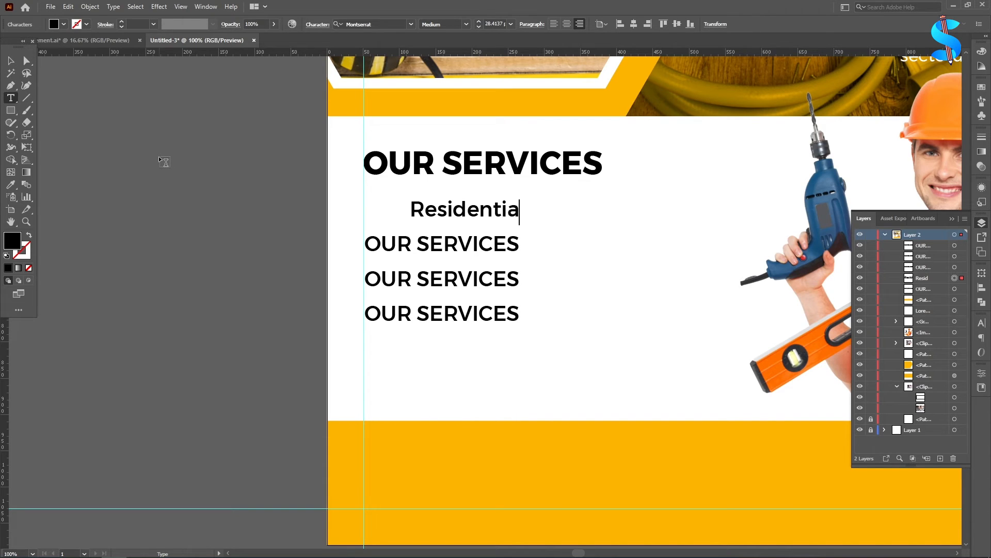
{"action": "type", "text": "l Pul"}
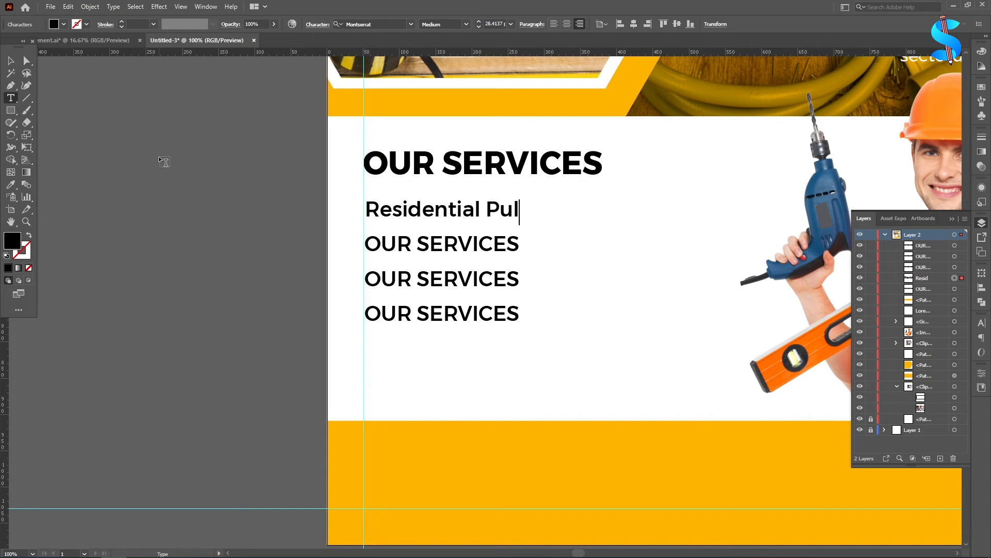
{"action": "key", "text": "BackSpace"}
{"action": "key", "text": "BackSpace"}
{"action": "type", "text": "lumbings"}
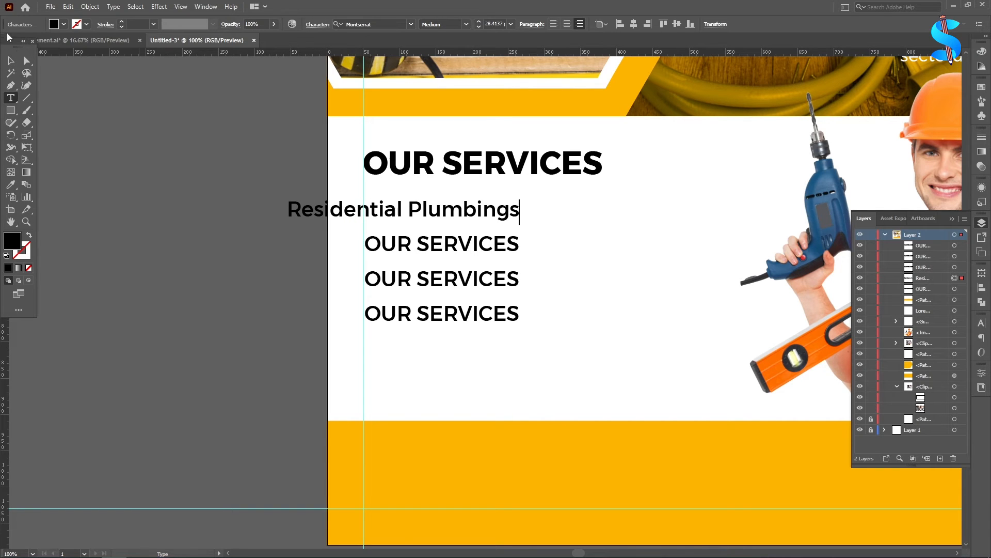
Left-align the "Residential Plumbings" text and move it to the left margin guide under the heading
{"action": "left_click", "coordinate": [11, 61]}
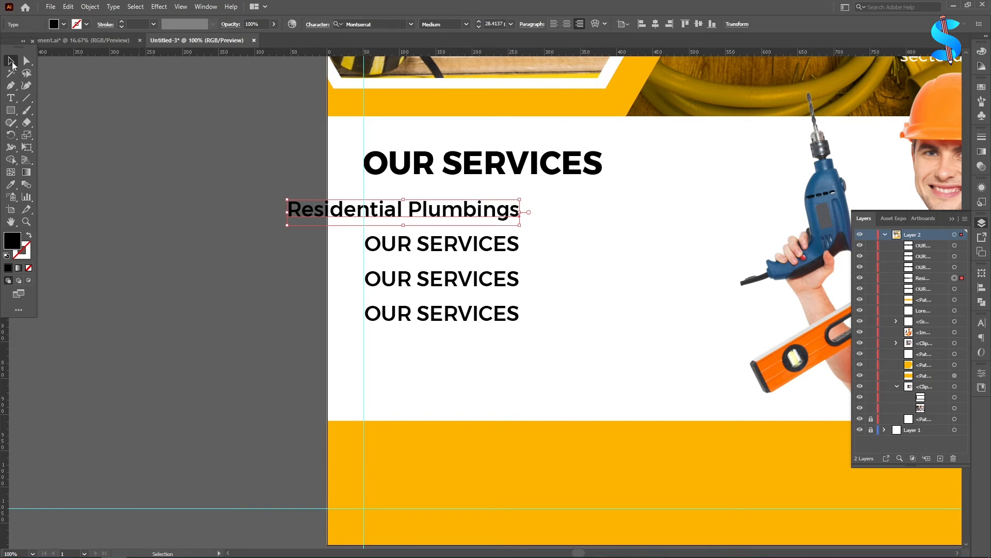
{"action": "left_click", "coordinate": [554, 24]}
{"action": "left_click_drag", "start_coordinate": [540, 215], "coordinate": [385, 214]}
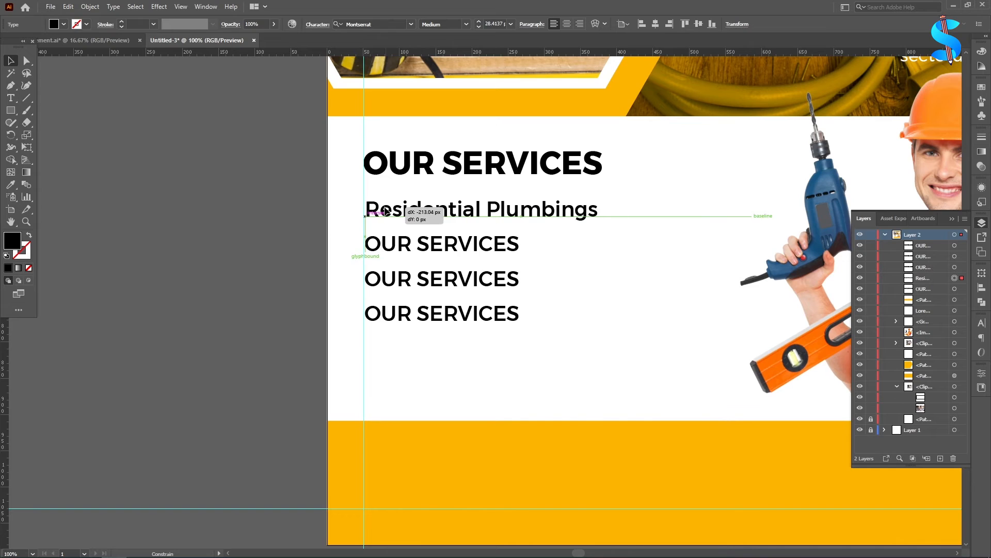
{"action": "key", "text": "ctrl+shift+a"}
Replace the text of the second small line under the heading with "Water"
{"action": "left_click", "coordinate": [11, 98]}
{"action": "scroll", "coordinate": [531, 254], "scroll_direction": "down", "scroll_amount": 1}
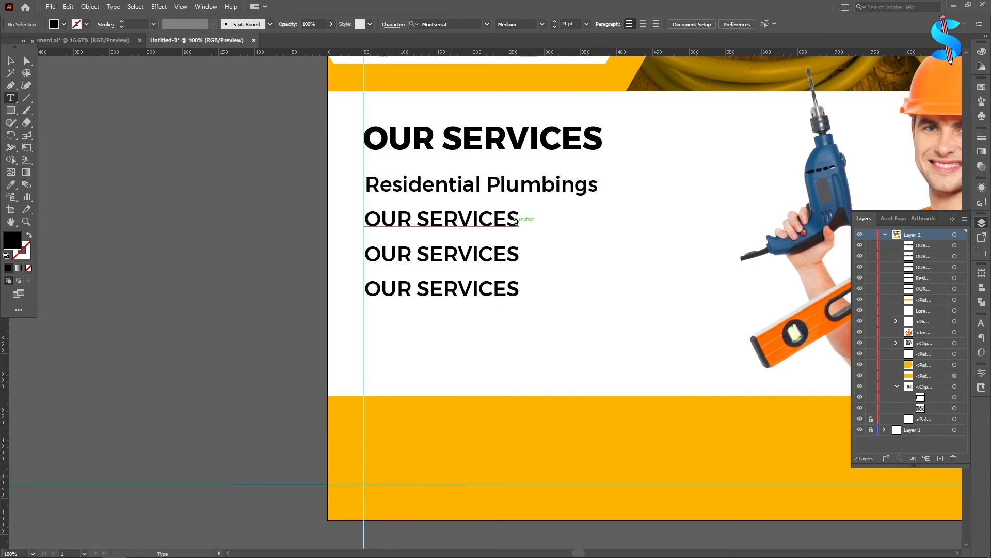
{"action": "left_click_drag", "start_coordinate": [520, 219], "coordinate": [346, 211]}
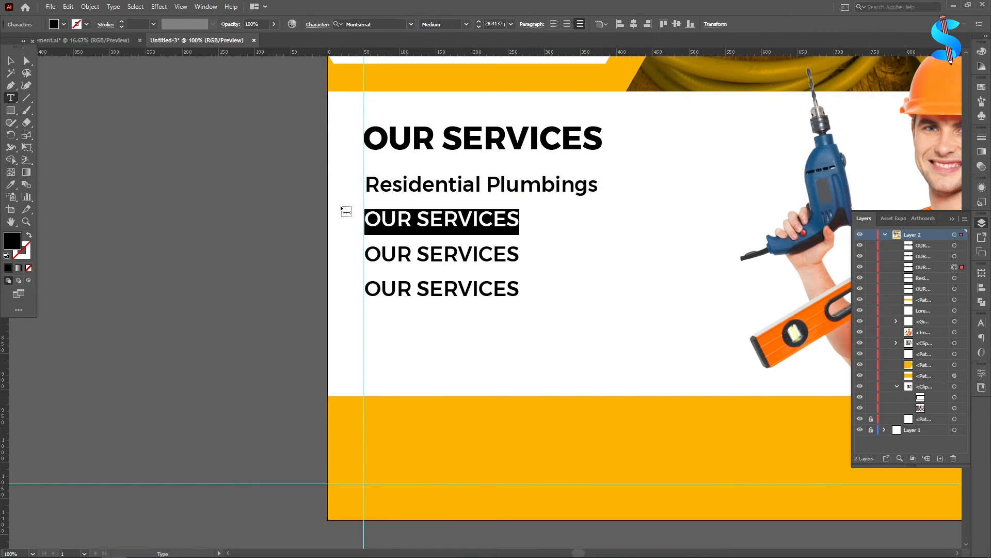
{"action": "type", "text": "Wate"}
{"action": "key", "text": "BackSpace"}
{"action": "type", "text": "ter"}
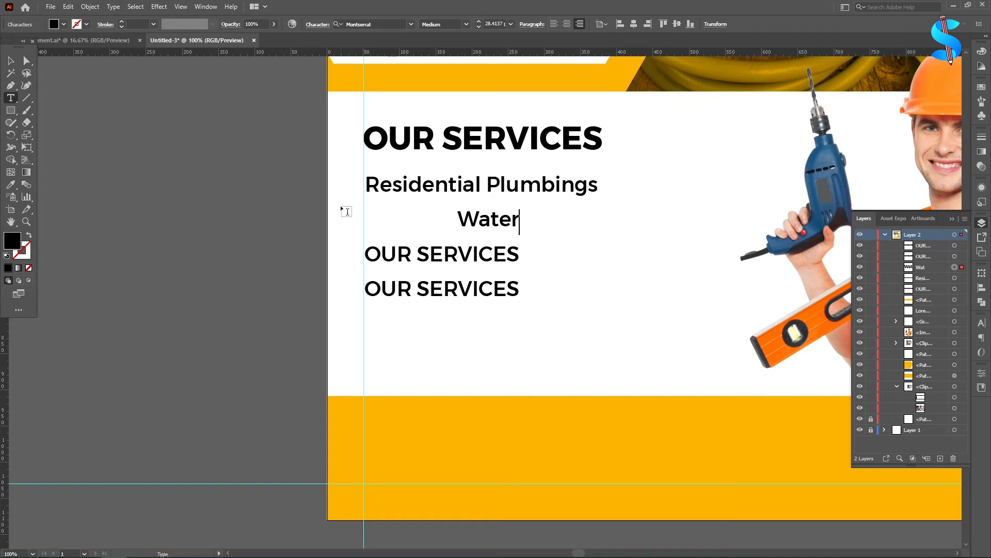
Left-align the "Water" line at the left margin guide and extend its text to "Water Line Repairs"
{"action": "left_click", "coordinate": [11, 61]}
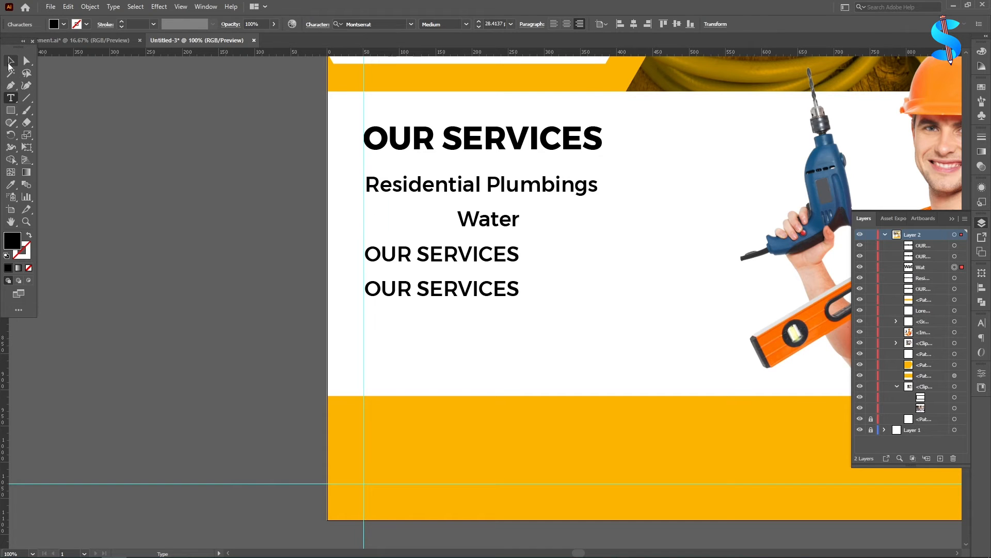
{"action": "left_click", "coordinate": [554, 23]}
{"action": "left_click_drag", "start_coordinate": [543, 225], "coordinate": [377, 232]}
{"action": "left_click", "coordinate": [11, 98]}
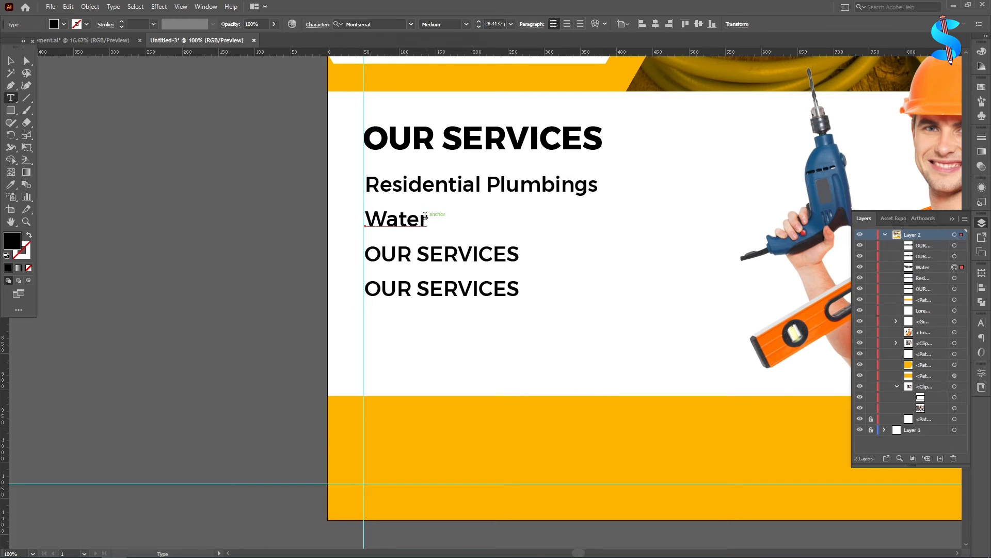
{"action": "left_click", "coordinate": [424, 215]}
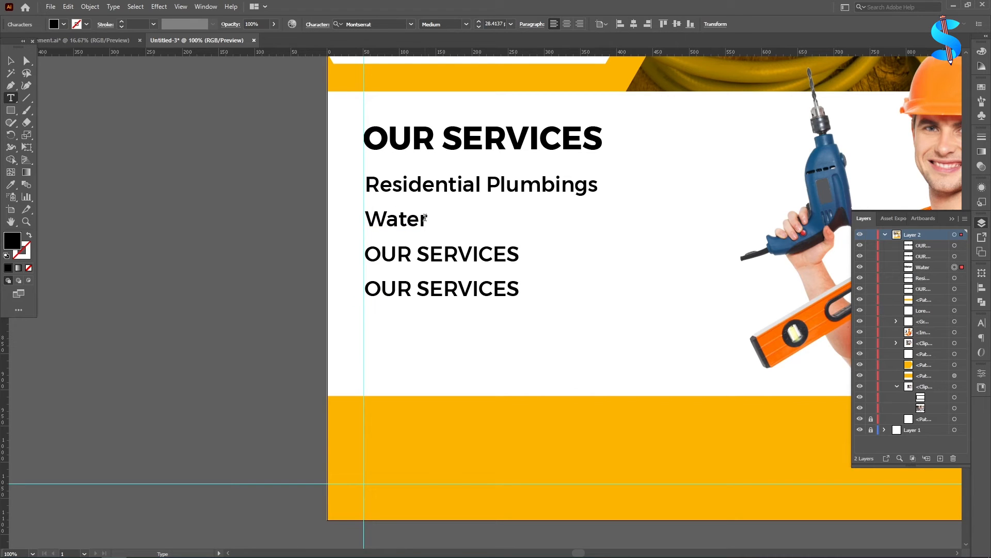
{"action": "type", "text": "Line Repairs"}
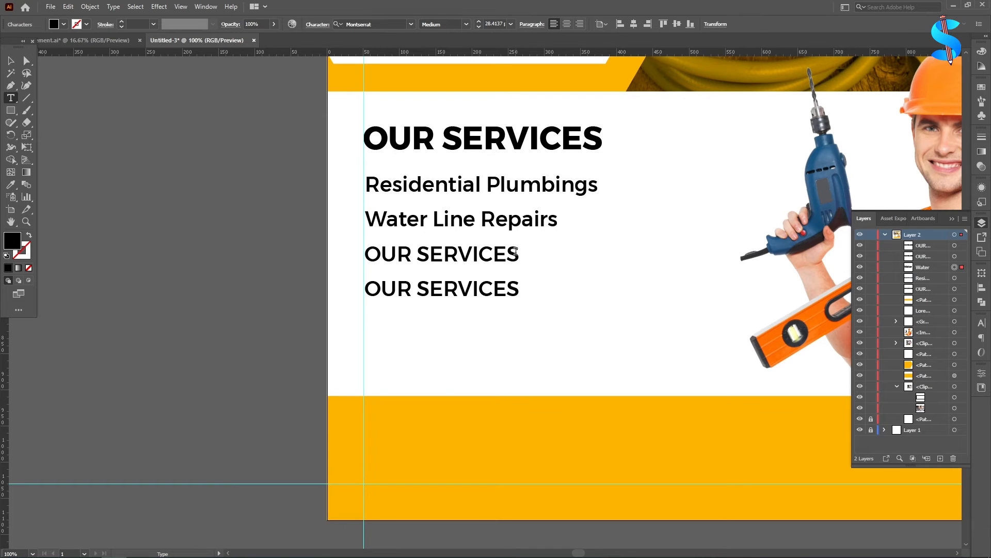
Replace the third small line's text with "Installation & Upgrades" and move it flush with the lines above
{"action": "left_click_drag", "start_coordinate": [515, 251], "coordinate": [305, 224]}
{"action": "type", "text": "Insta"}
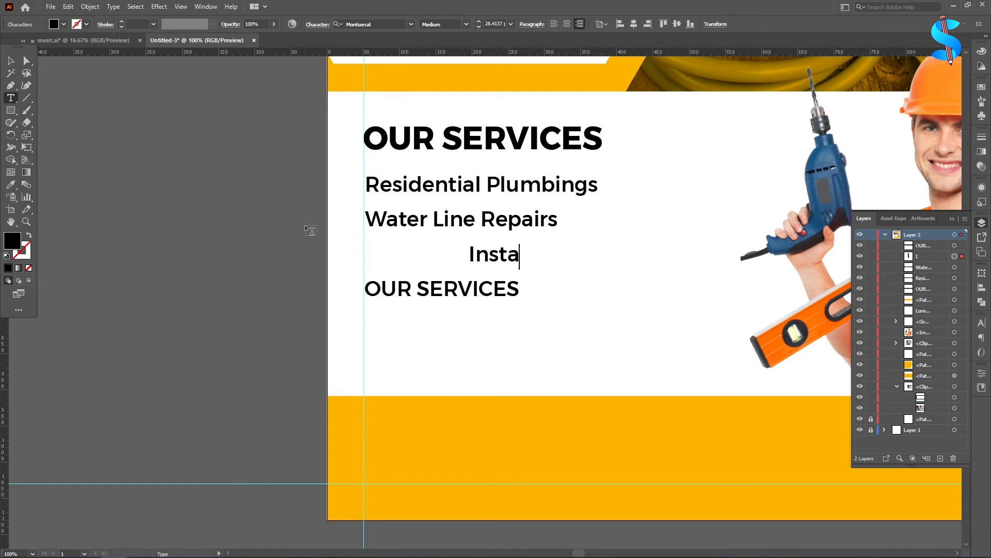
{"action": "type", "text": "llation &"}
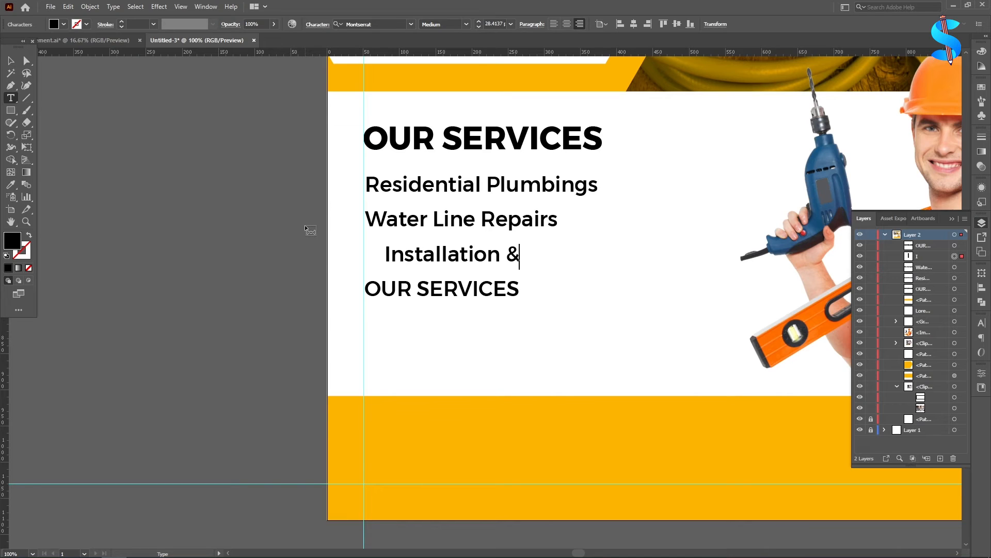
{"action": "type", "text": " Upgra"}
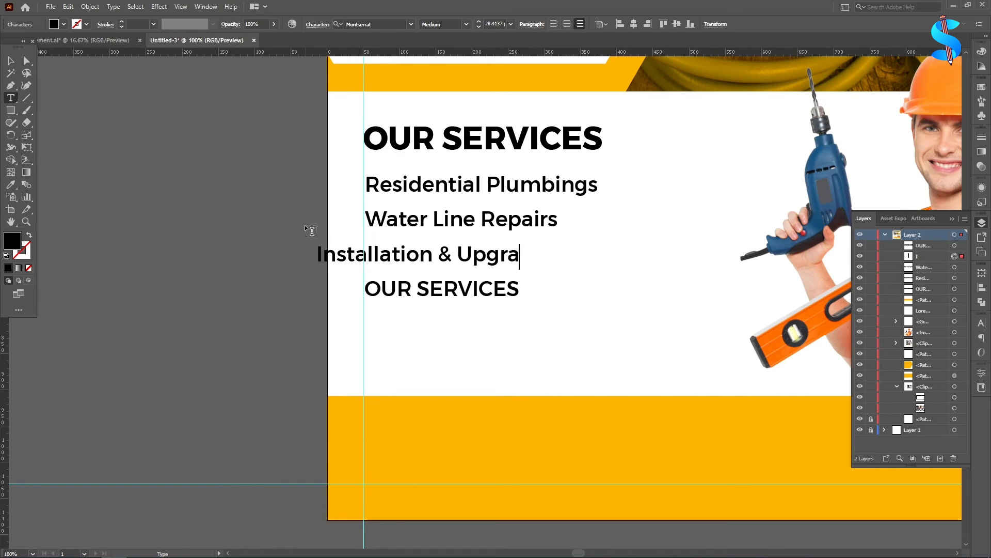
{"action": "type", "text": "des"}
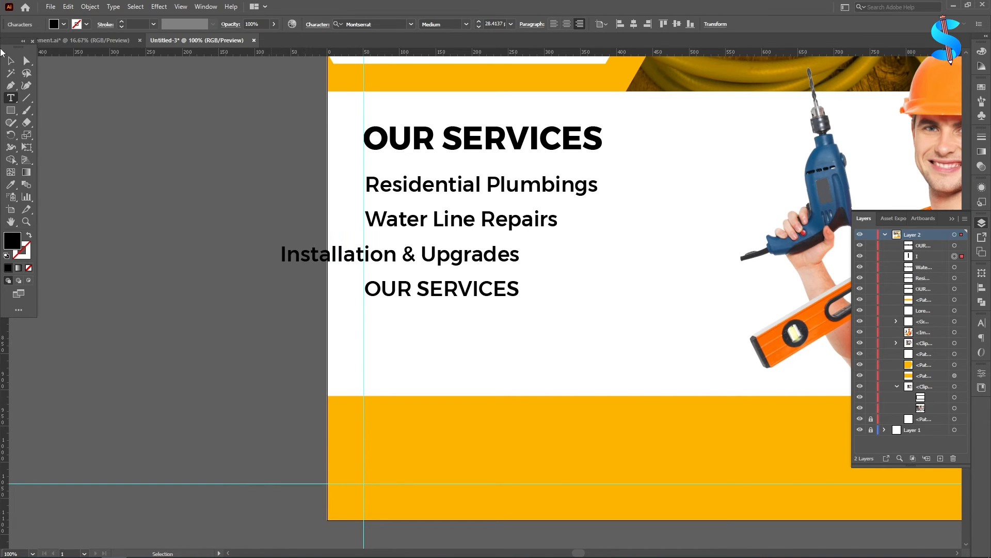
{"action": "left_click", "coordinate": [10, 60]}
{"action": "left_click_drag", "start_coordinate": [296, 263], "coordinate": [381, 263]}
Left-align the fourth small line at the left margin guide and replace its text with "Maintenance"
{"action": "left_click", "coordinate": [401, 299]}
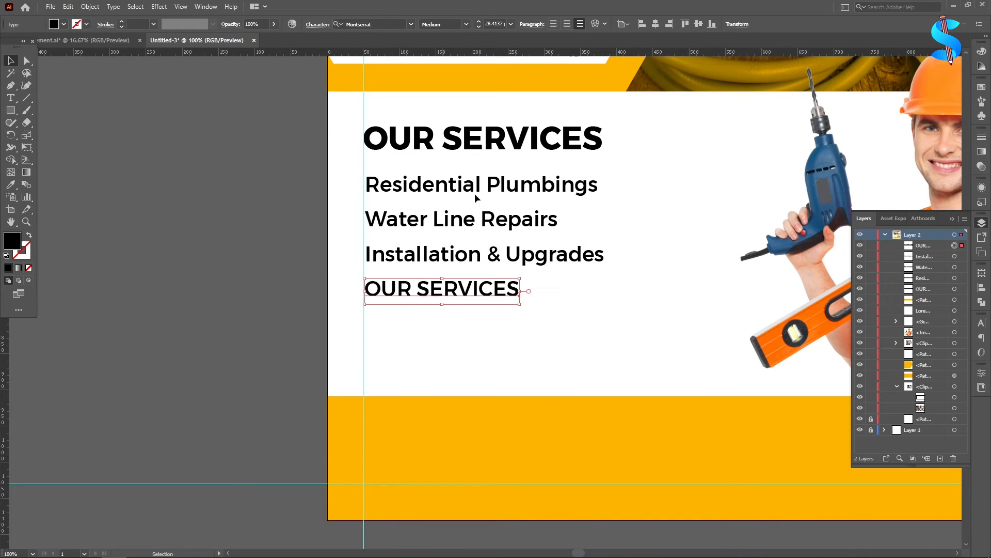
{"action": "left_click", "coordinate": [553, 24]}
{"action": "left_click_drag", "start_coordinate": [540, 292], "coordinate": [385, 292]}
{"action": "key", "text": "t"}
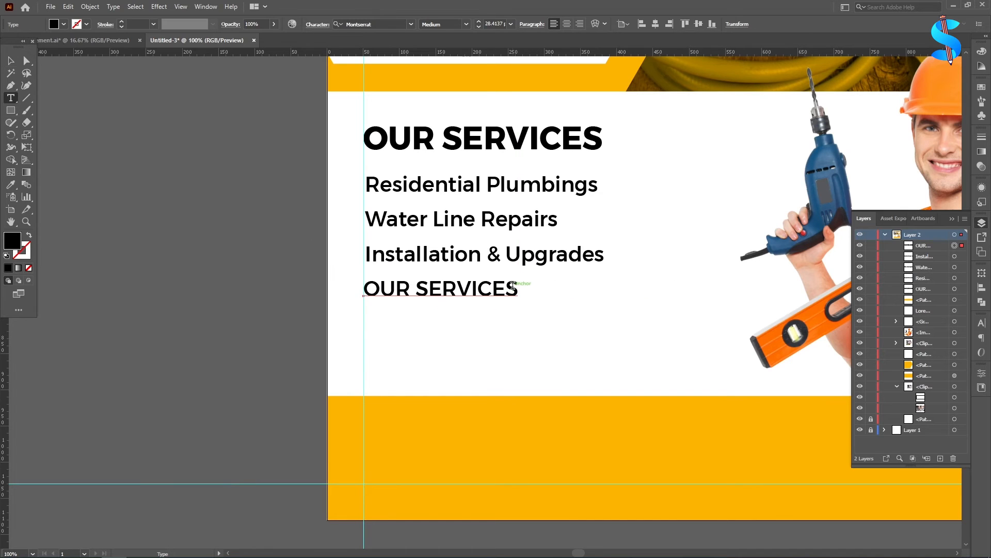
{"action": "left_click_drag", "start_coordinate": [513, 286], "coordinate": [315, 266]}
{"action": "type", "text": "Main"}
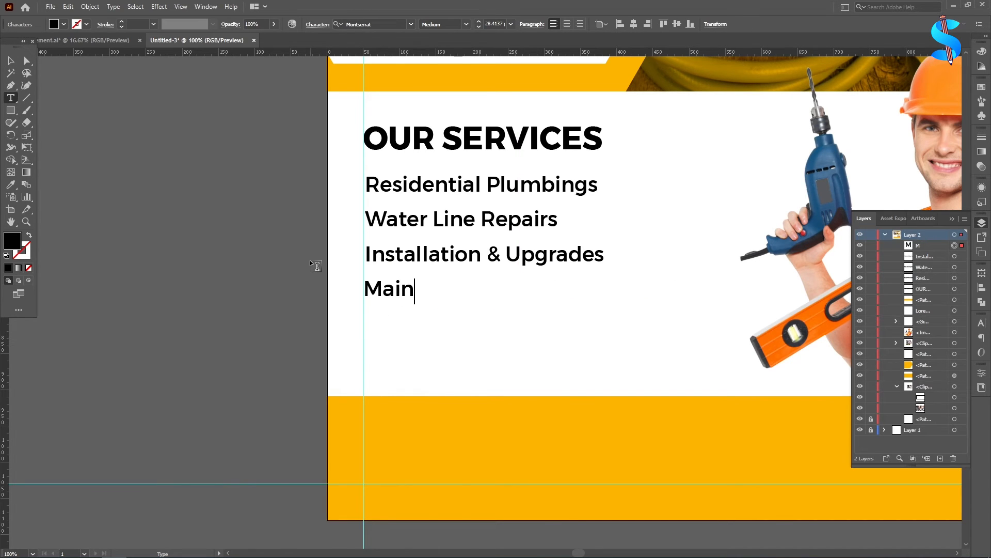
{"action": "type", "text": "tenance"}
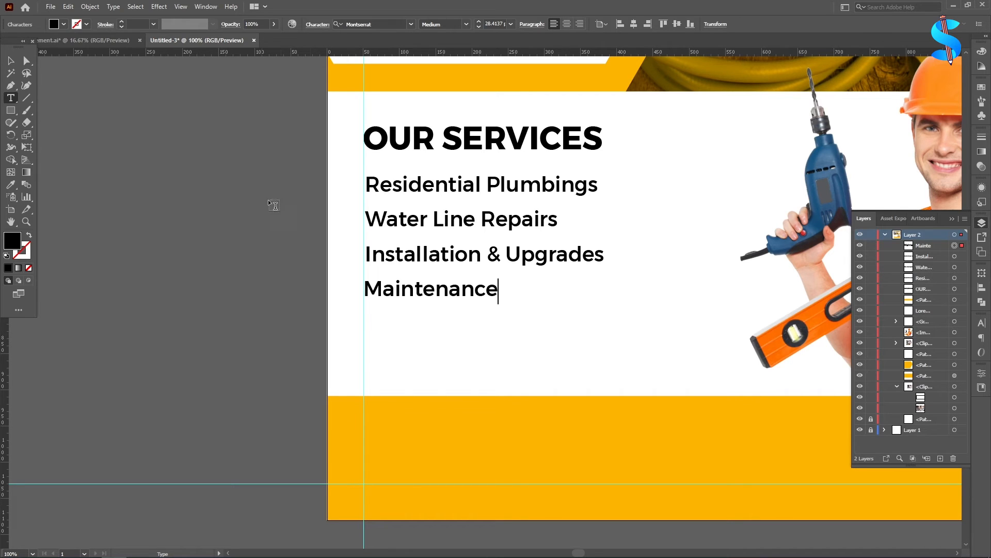
{"action": "left_click", "coordinate": [11, 60]}
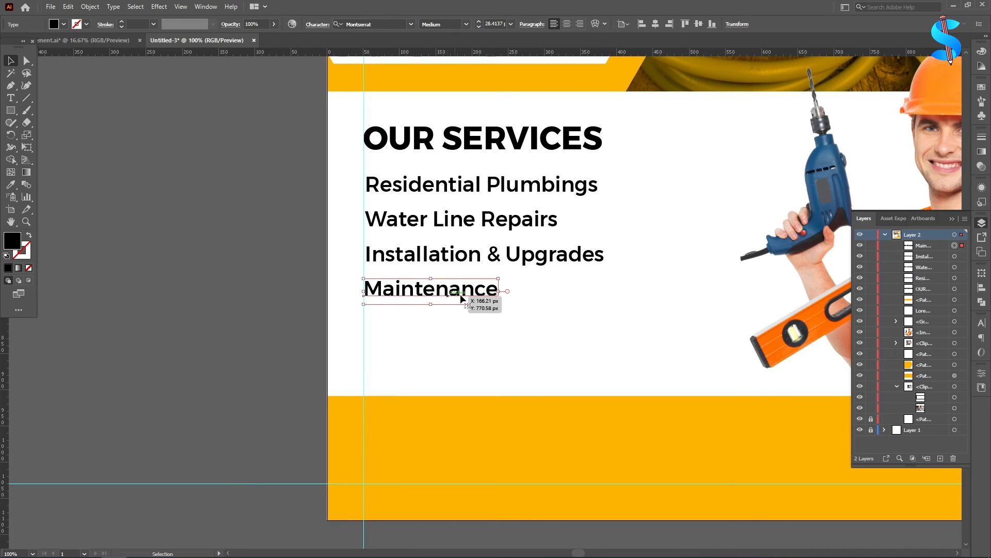
Align the left edges of the four service lines and indent them together slightly from the "OUR SERVICES" heading
{"action": "scroll", "coordinate": [464, 305], "scroll_direction": "up", "scroll_amount": 3}
{"action": "left_click", "coordinate": [237, 272]}
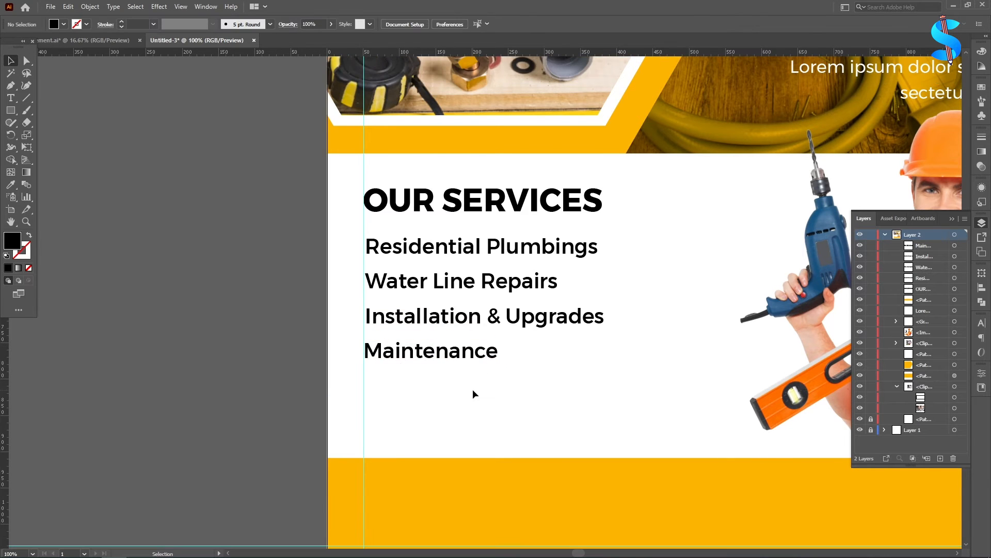
{"action": "left_click_drag", "start_coordinate": [474, 394], "coordinate": [457, 248]}
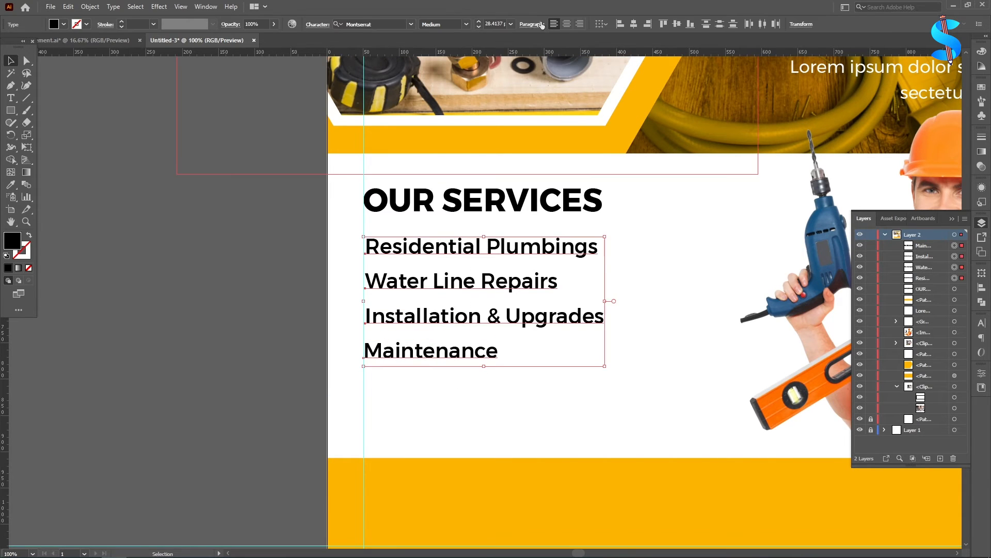
{"action": "left_click", "coordinate": [620, 23]}
{"action": "left_click_drag", "start_coordinate": [405, 283], "coordinate": [430, 283]}
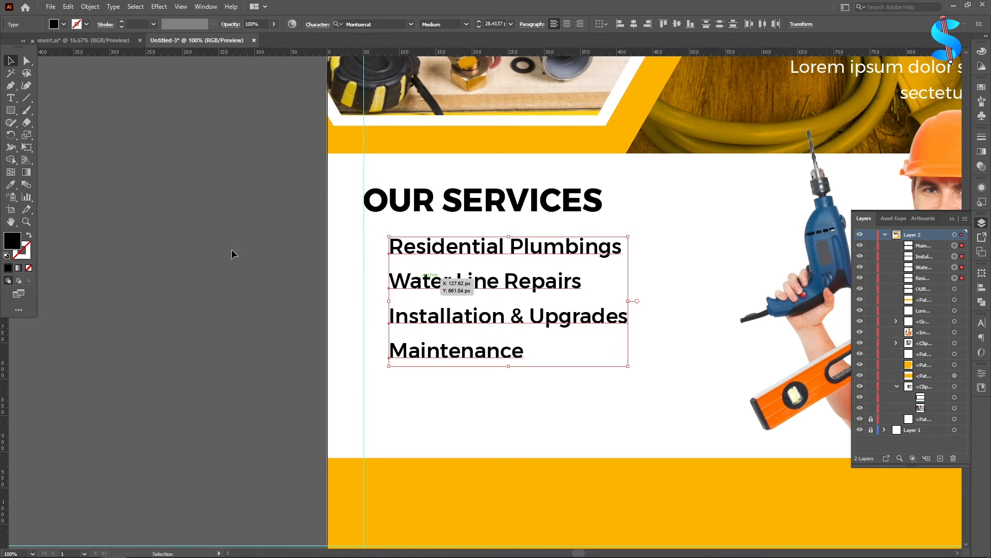
{"action": "left_click", "coordinate": [232, 254]}
Draw a bullet circle about 12 px wide before "Residential Plumbings" and fill it with the orange sampled from the band
{"action": "left_click_drag", "start_coordinate": [11, 110], "coordinate": [56, 138]}
{"action": "scroll", "coordinate": [378, 257], "scroll_direction": "up", "scroll_amount": 2}
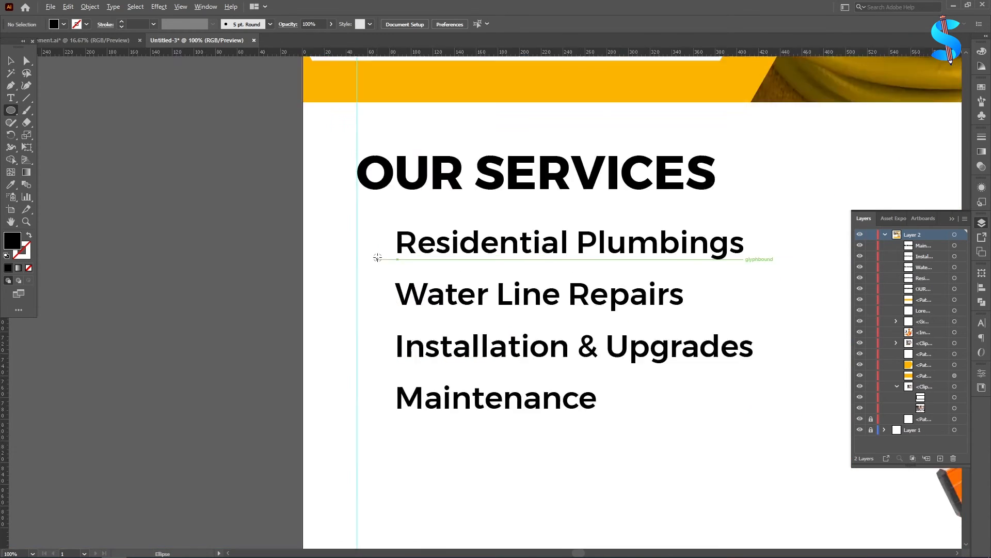
{"action": "scroll", "coordinate": [378, 258], "scroll_direction": "up", "scroll_amount": 3}
{"action": "mouse_move", "coordinate": [367, 213]}
{"action": "left_mouse_down"}
{"action": "mouse_move", "coordinate": [397, 229]}
{"action": "mouse_move", "coordinate": [394, 239]}
{"action": "left_mouse_up"}
{"action": "left_click", "coordinate": [11, 186]}
{"action": "left_click", "coordinate": [429, 82]}
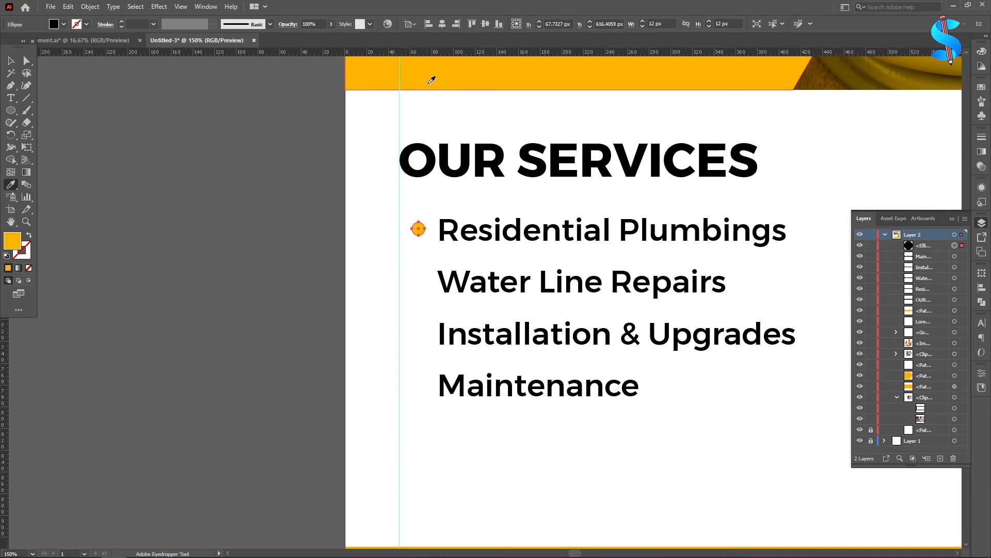
{"action": "left_click", "coordinate": [10, 61]}
{"action": "left_click", "coordinate": [123, 177]}
Enlarge the orange bullet to about 13.5 px and make three evenly spaced copies below it, one per service line
{"action": "scroll", "coordinate": [252, 228], "scroll_direction": "down", "scroll_amount": 2}
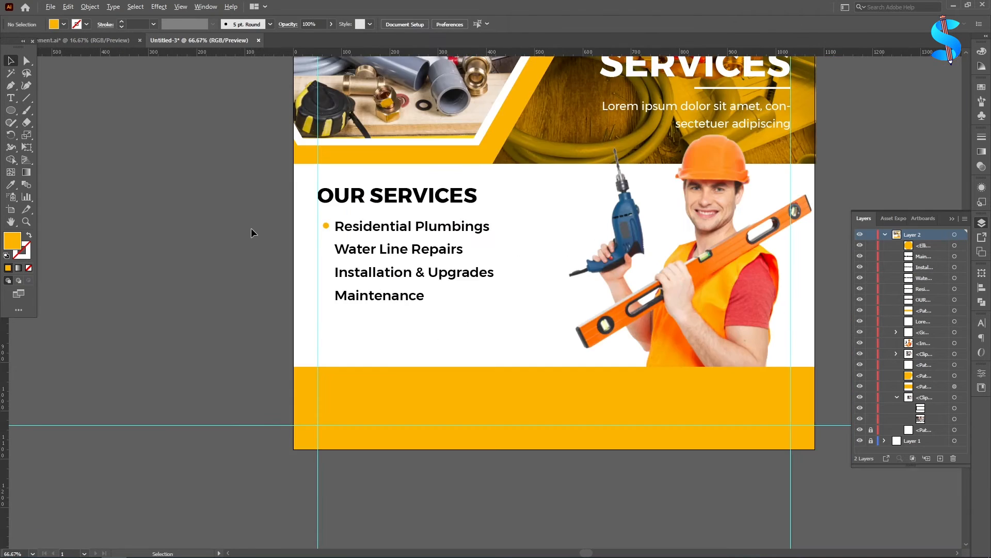
{"action": "scroll", "coordinate": [322, 229], "scroll_direction": "up", "scroll_amount": 7}
{"action": "left_click", "coordinate": [350, 206]}
{"action": "left_click_drag", "start_coordinate": [379, 238], "coordinate": [357, 334]}
{"action": "scroll", "coordinate": [360, 215], "scroll_direction": "down", "scroll_amount": 3}
{"action": "scroll", "coordinate": [357, 333], "scroll_direction": "down", "scroll_amount": 2}
{"action": "key", "text": "ctrl+d"}
{"action": "key", "text": "ctrl+d"}
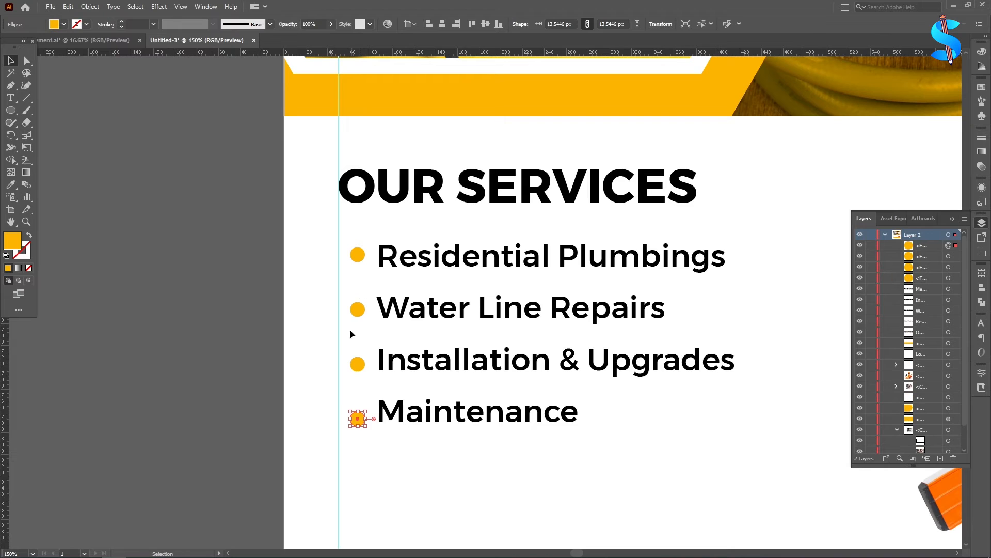
Vertically center each orange bullet with its own service line, from "Maintenance" up to "Residential Plumbings"
{"action": "scroll", "coordinate": [429, 400], "scroll_direction": "down", "scroll_amount": 2}
{"action": "left_click_drag", "start_coordinate": [396, 401], "coordinate": [352, 371]}
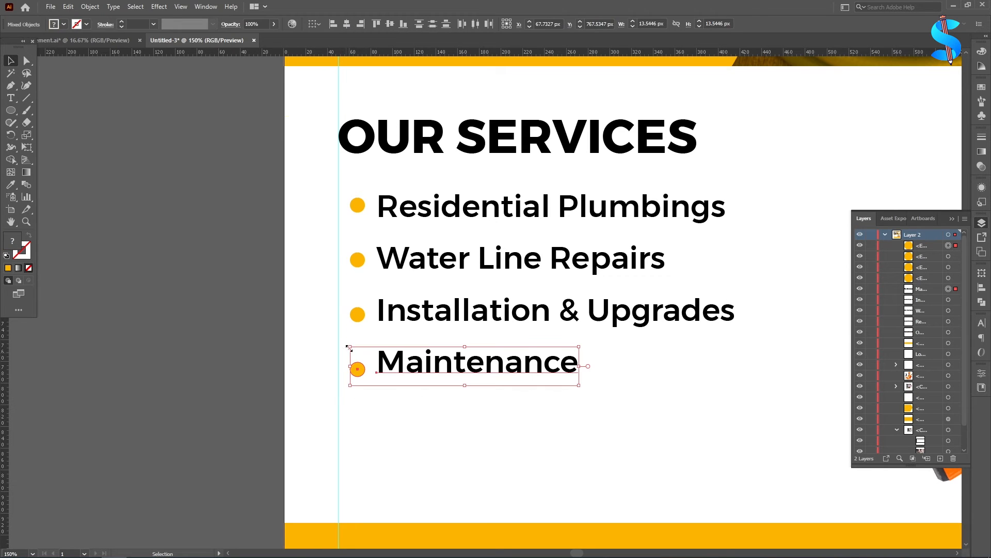
{"action": "left_click", "coordinate": [391, 24]}
{"action": "left_click", "coordinate": [344, 268]}
{"action": "left_click_drag", "start_coordinate": [407, 320], "coordinate": [407, 320]}
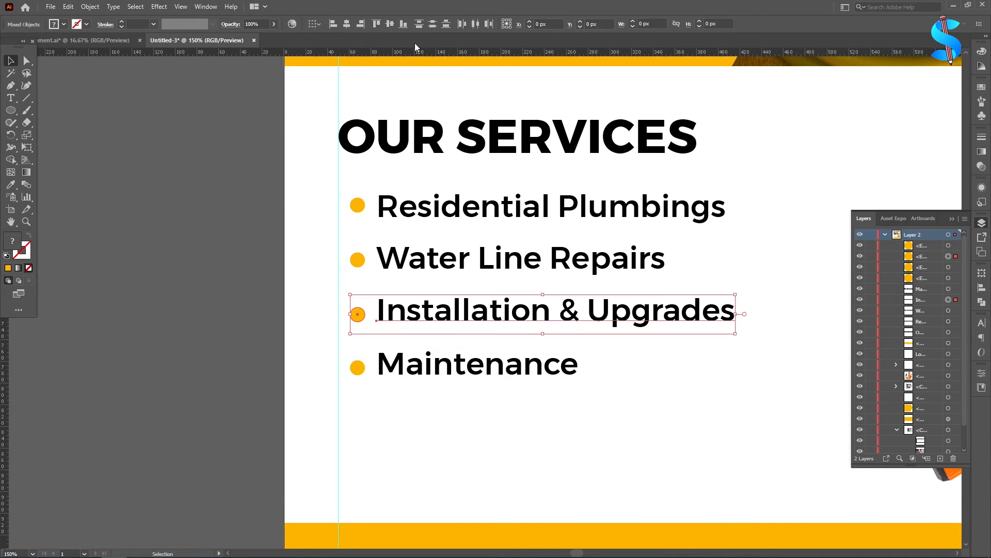
{"action": "left_click_drag", "start_coordinate": [388, 271], "coordinate": [389, 271]}
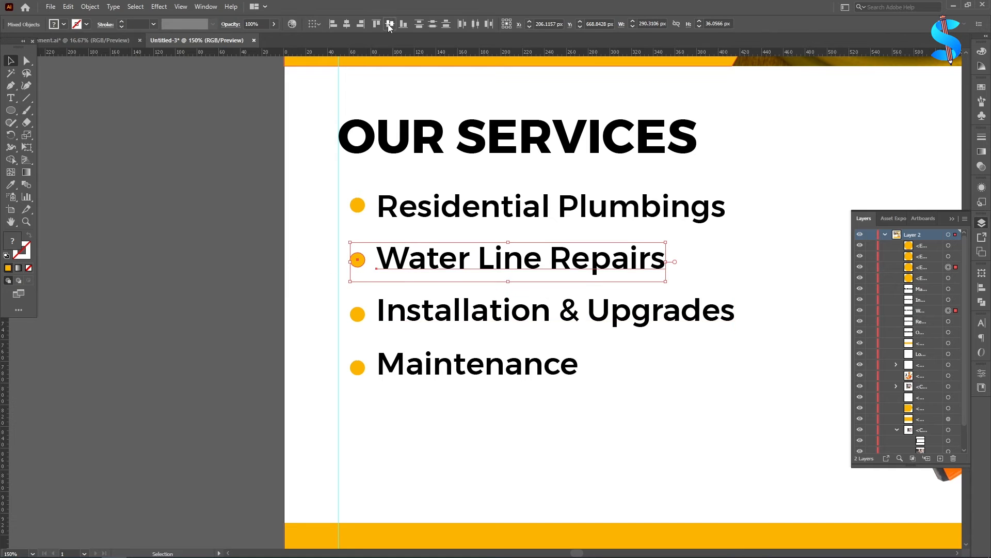
{"action": "left_click_drag", "start_coordinate": [391, 219], "coordinate": [391, 219]}
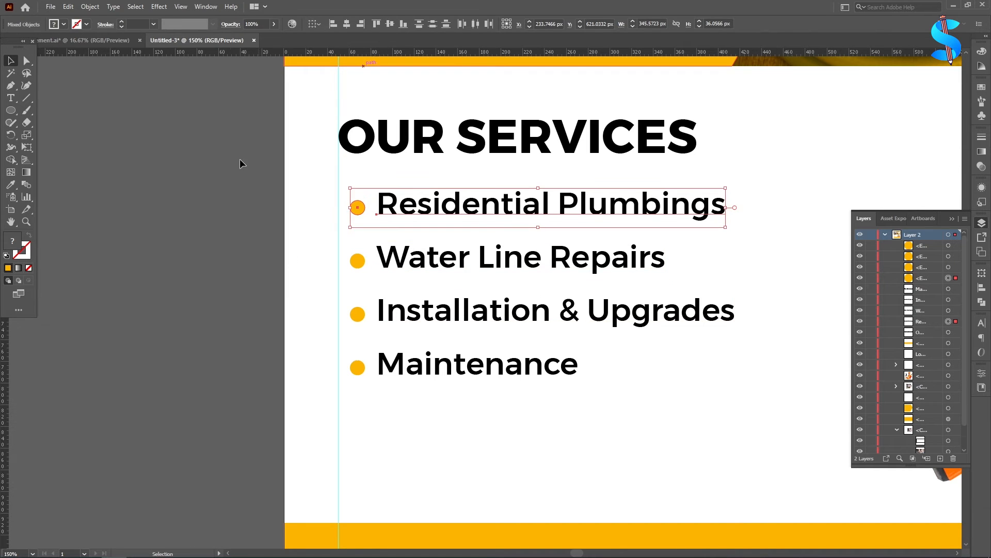
{"action": "left_click", "coordinate": [321, 250]}
Group the four orange bullets beside the services list
{"action": "scroll", "coordinate": [370, 228], "scroll_direction": "up", "scroll_amount": 2}
{"action": "scroll", "coordinate": [369, 228], "scroll_direction": "down", "scroll_amount": 1}
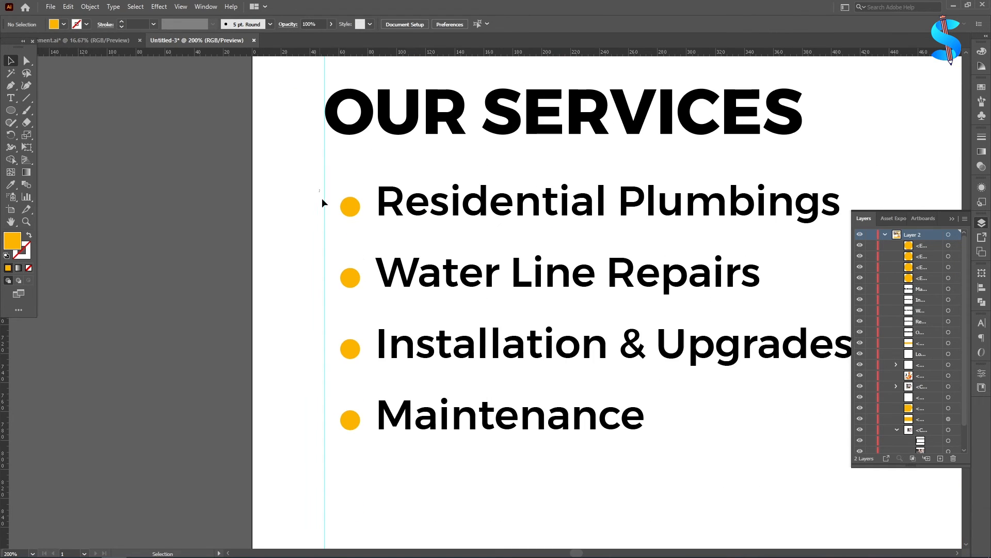
{"action": "left_click_drag", "start_coordinate": [321, 197], "coordinate": [356, 430]}
{"action": "key", "text": "ctrl+g"}
{"action": "scroll", "coordinate": [300, 291], "scroll_direction": "down", "scroll_amount": 2}
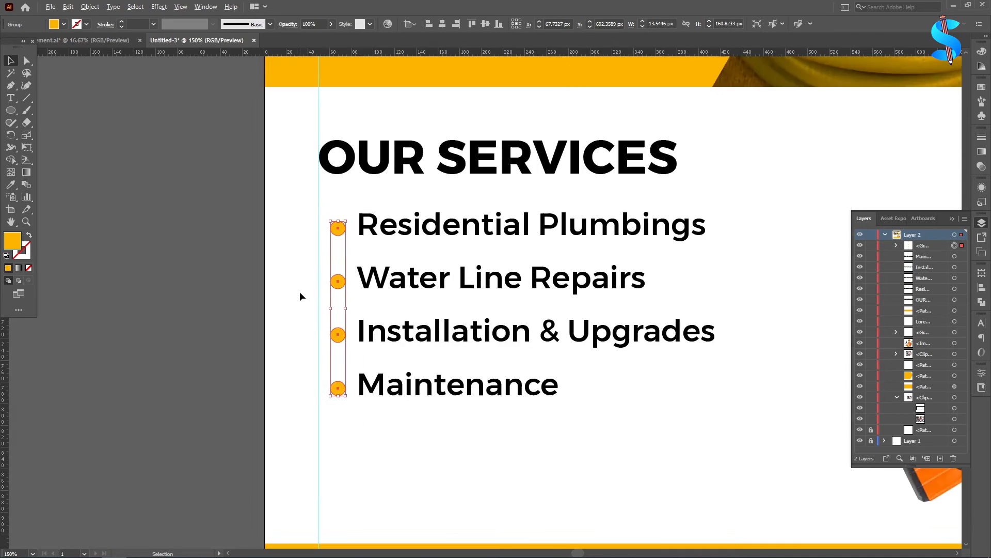
Set the fill color of the "OUR SERVICES" heading to dark gray #2B2B2B
{"action": "left_click", "coordinate": [418, 209]}
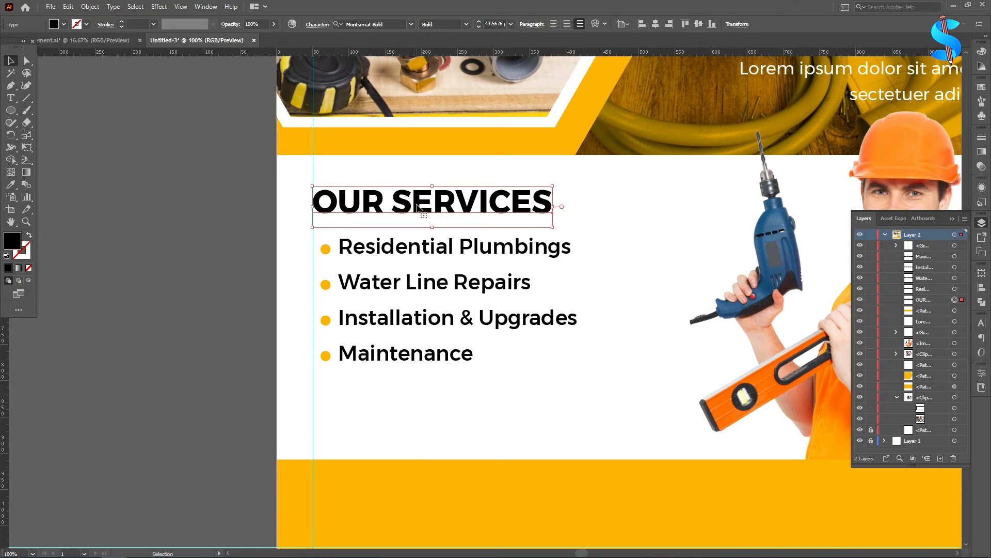
{"action": "double_click", "coordinate": [18, 247]}
{"action": "left_click", "coordinate": [361, 323]}
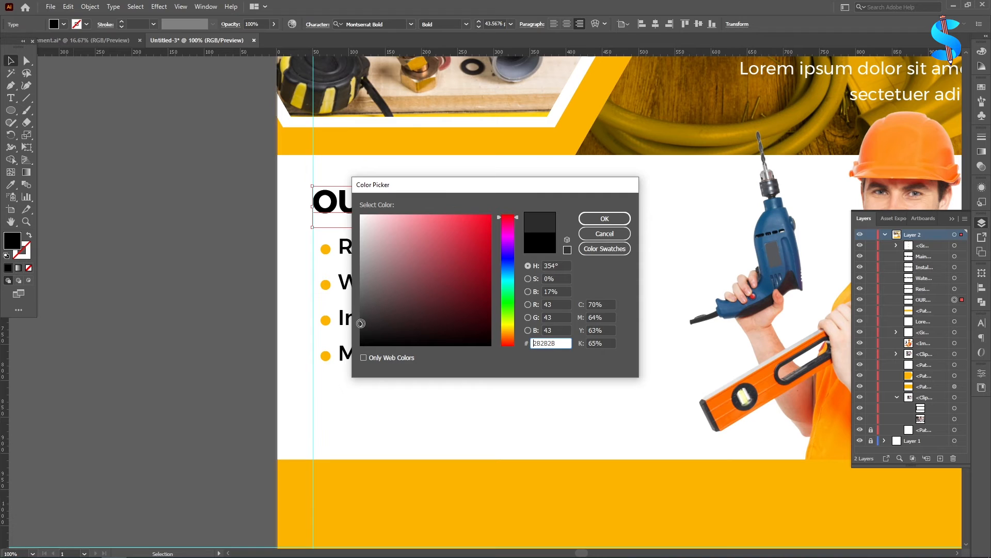
{"action": "left_click", "coordinate": [602, 219]}
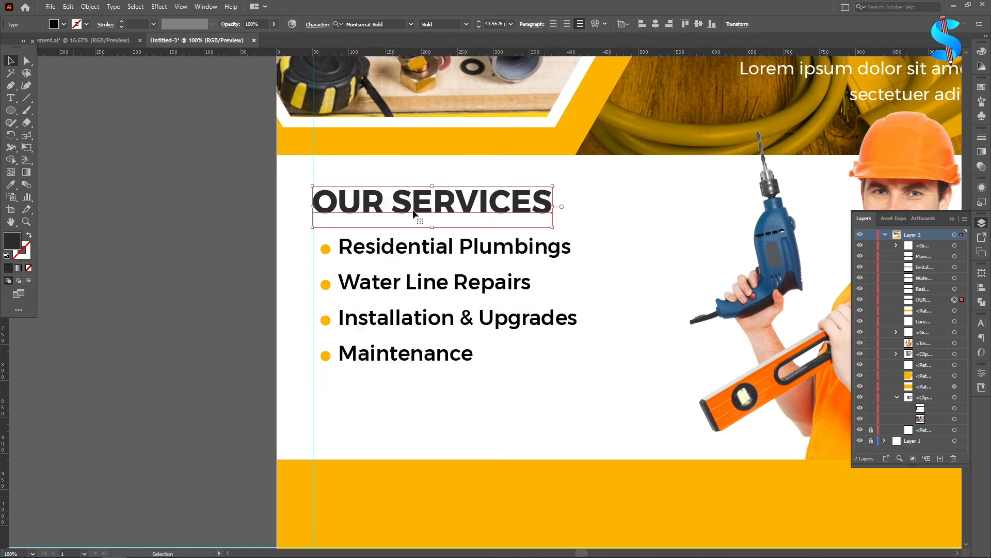
Draw a dark gray circle about 34 px wide on the empty canvas beside the artboard
{"action": "left_click", "coordinate": [10, 110]}
{"action": "left_click_drag", "start_coordinate": [130, 160], "coordinate": [143, 173]}
{"action": "left_click", "coordinate": [11, 185]}
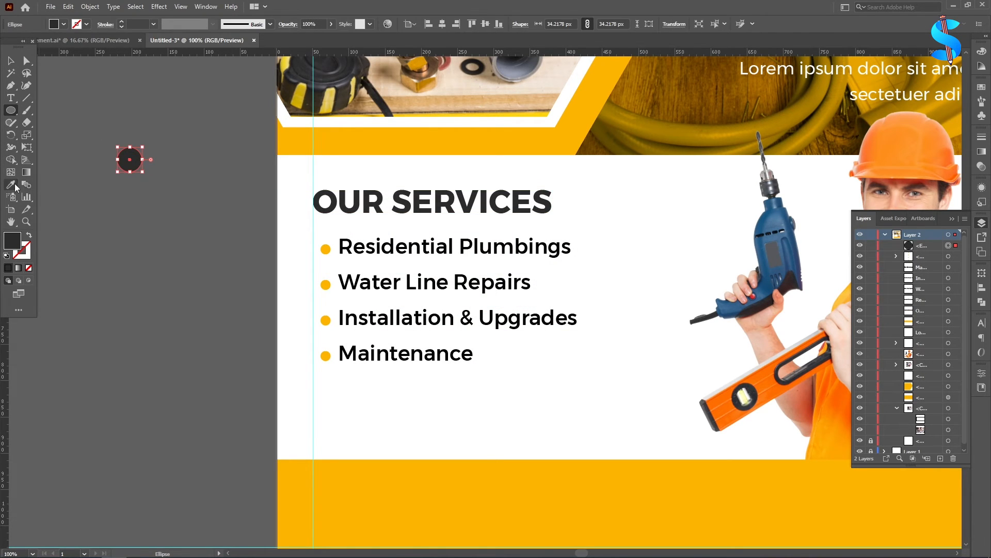
Recolor all four service lines with the dark gray sampled from the circle beside the artboard
{"action": "left_click", "coordinate": [11, 62]}
{"action": "left_click", "coordinate": [465, 247]}
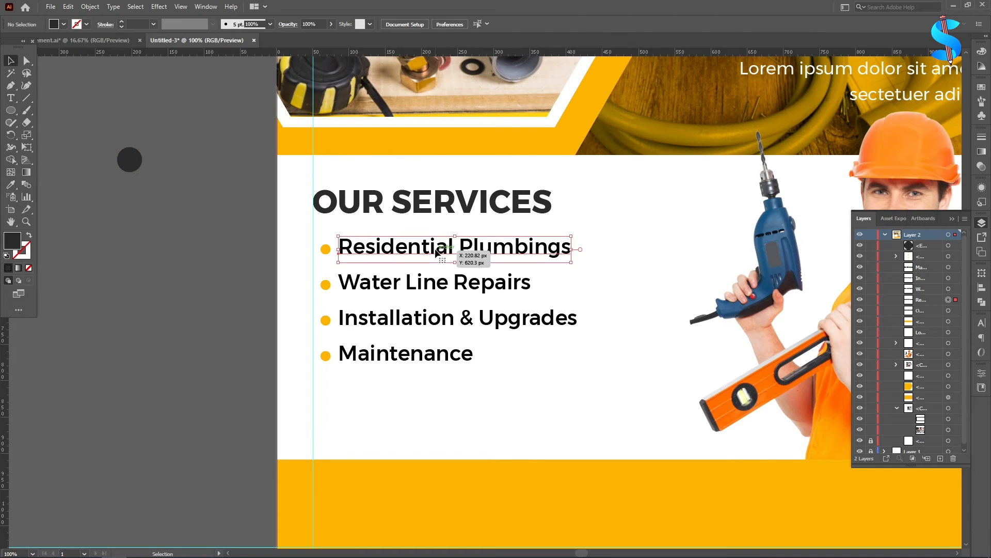
{"action": "left_click", "coordinate": [460, 283], "text": "shift"}
{"action": "left_click", "coordinate": [430, 319], "text": "shift"}
{"action": "left_click", "coordinate": [421, 352], "text": "shift"}
{"action": "left_click", "coordinate": [11, 184]}
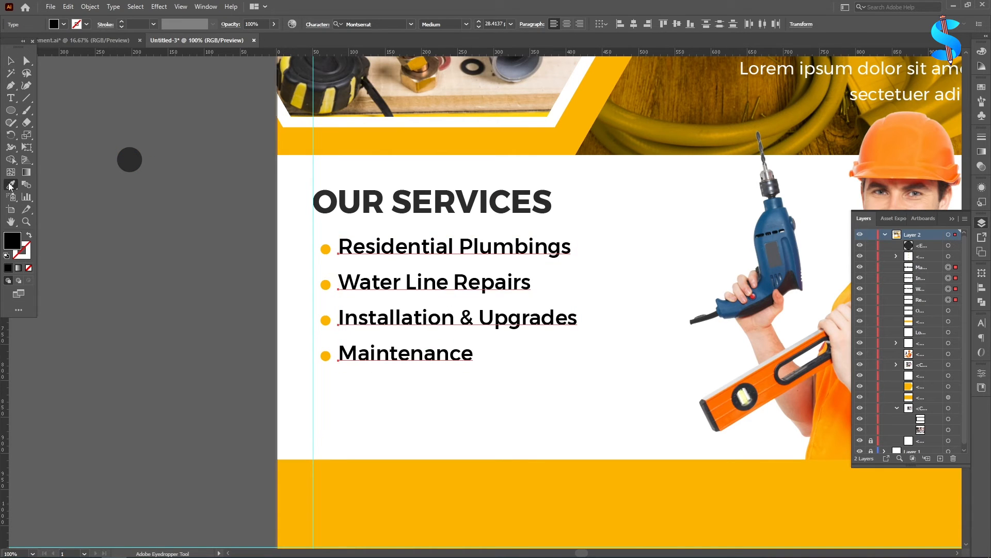
{"action": "left_click", "coordinate": [131, 163]}
{"action": "key", "text": "v"}
{"action": "left_click", "coordinate": [101, 220]}
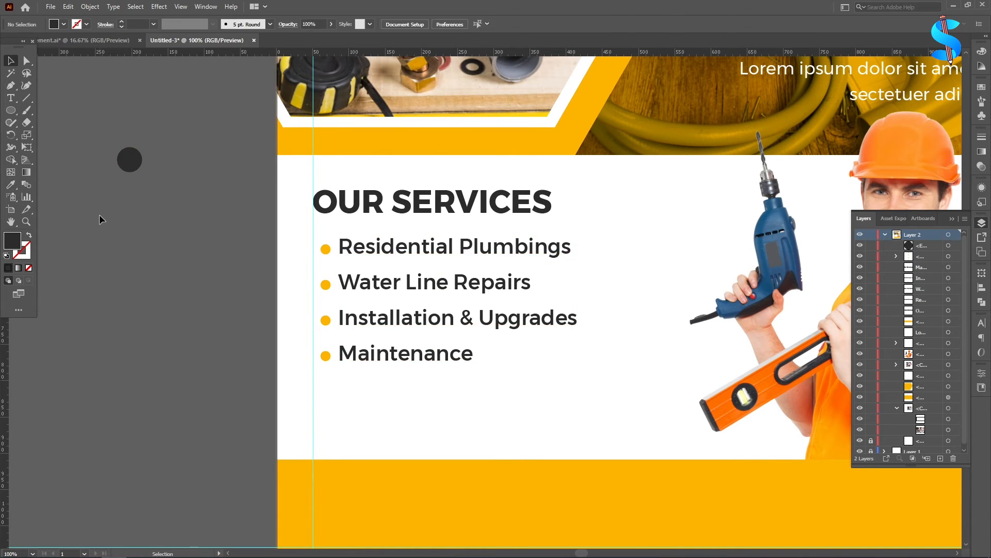
Group the four service lines, from "Residential Plumbings" to "Maintenance"
{"action": "left_click_drag", "start_coordinate": [363, 244], "coordinate": [363, 242]}
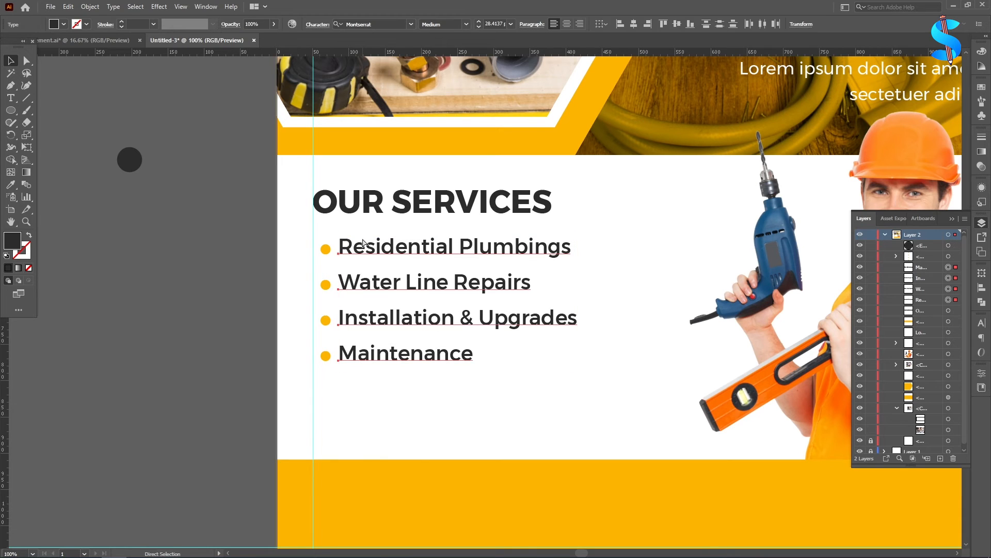
{"action": "key", "text": "ctrl+g"}
{"action": "left_click", "coordinate": [309, 245]}
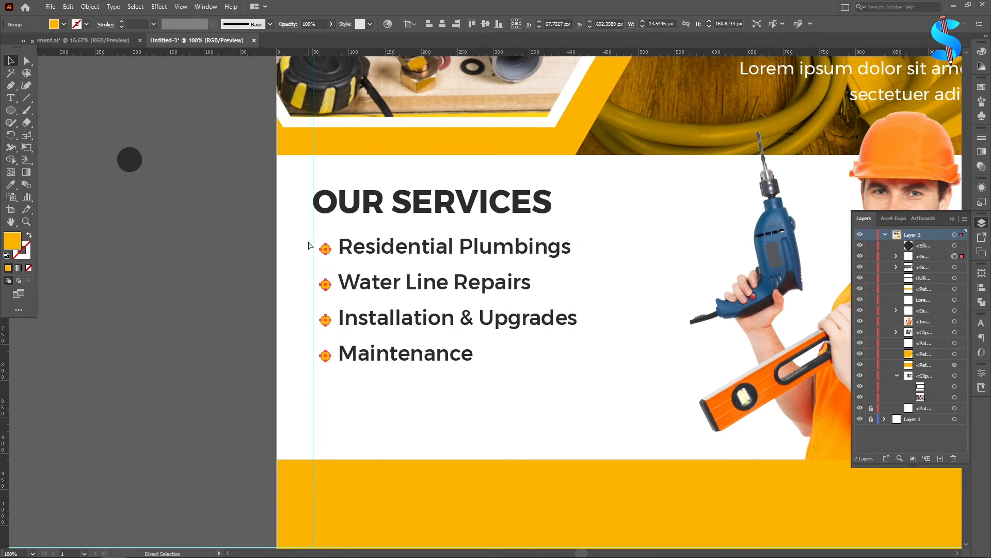
Color only the word "SERVICES" in the heading with the orange sampled from the band above
{"action": "left_click", "coordinate": [11, 100]}
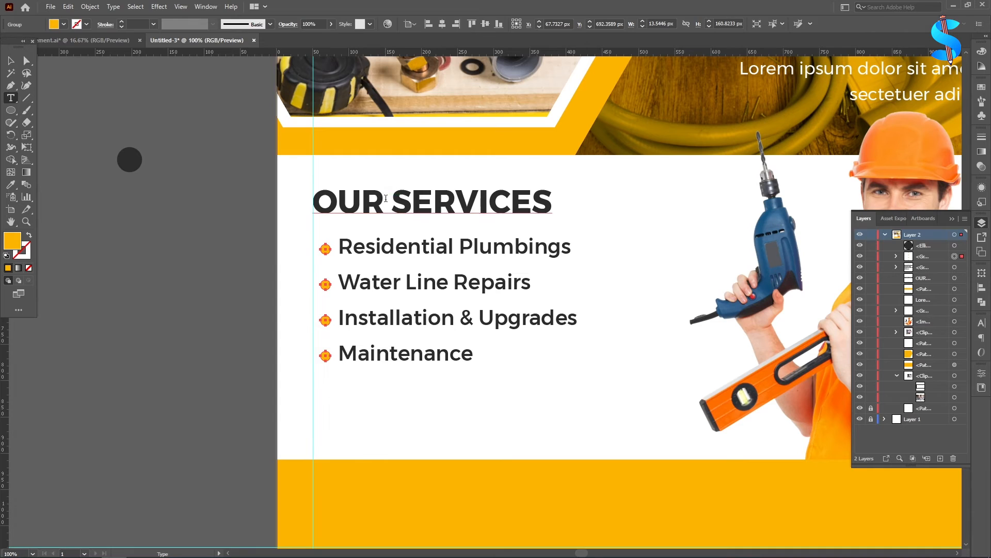
{"action": "left_click_drag", "start_coordinate": [386, 198], "coordinate": [552, 202]}
{"action": "left_click", "coordinate": [10, 184]}
{"action": "left_click", "coordinate": [419, 137]}
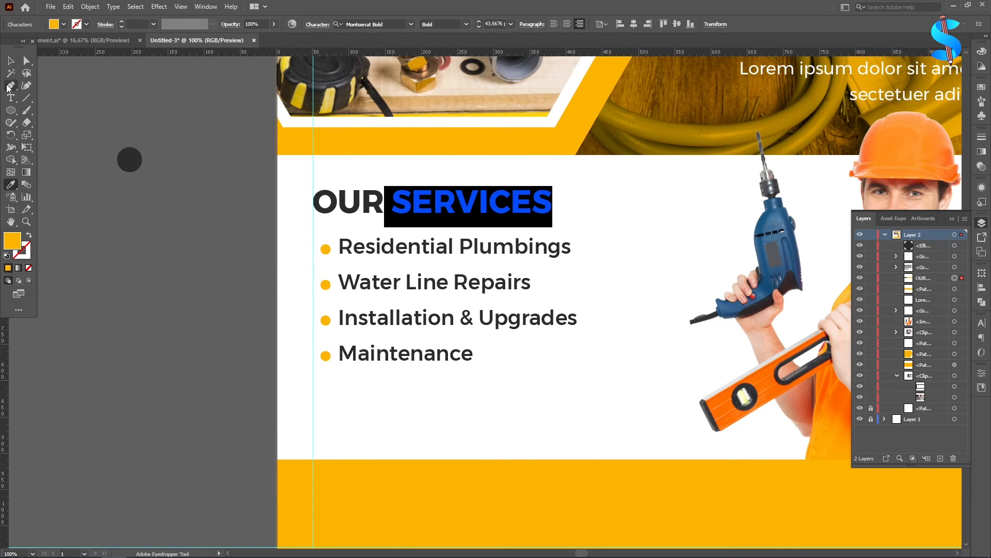
{"action": "left_click", "coordinate": [10, 61]}
Move the bullets and service lines left so the bullets line up with the left margin guide
{"action": "left_click", "coordinate": [313, 199]}
{"action": "left_click_drag", "start_coordinate": [429, 368], "coordinate": [438, 379]}
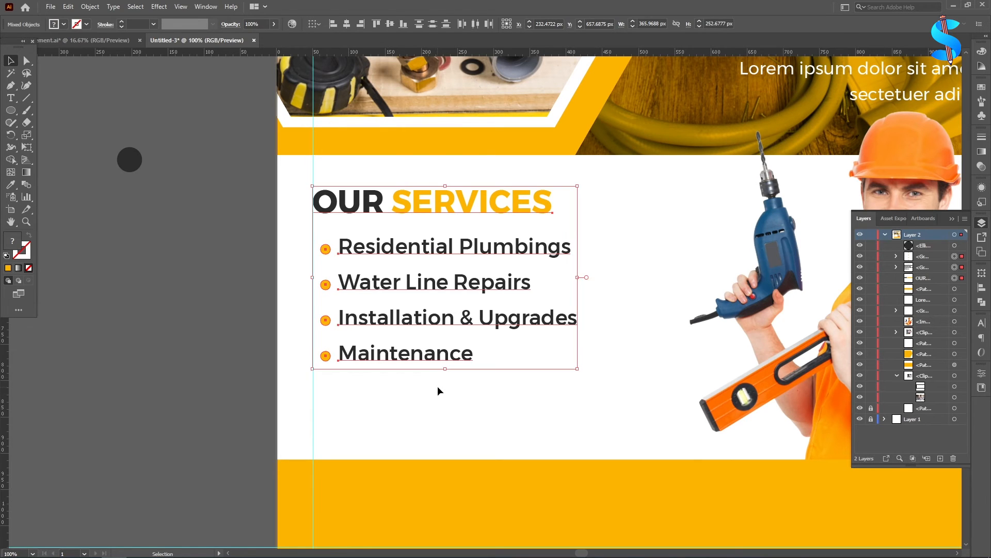
{"action": "left_click_drag", "start_coordinate": [446, 383], "coordinate": [366, 253]}
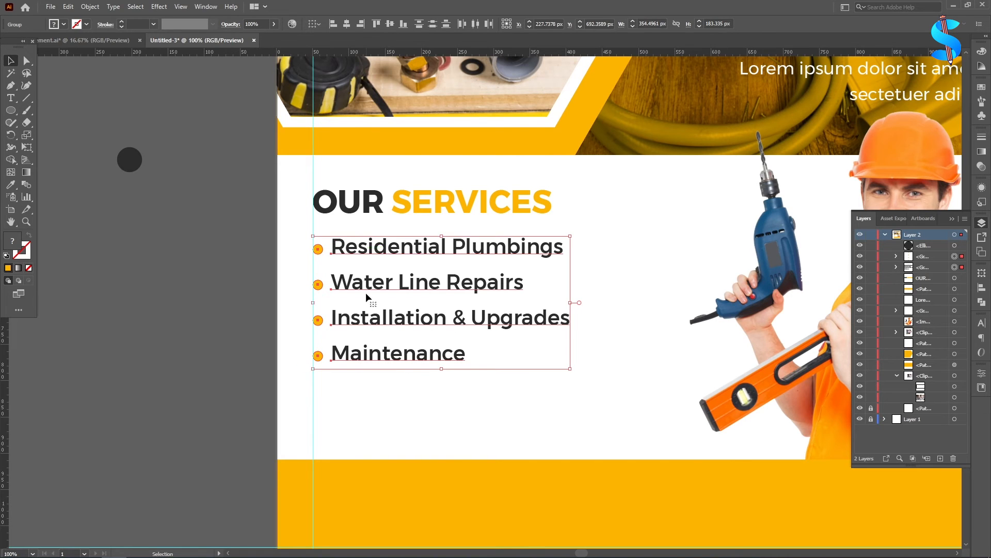
Move the bulleted service list and the "OUR SERVICES" heading down, leaving space above the heading
{"action": "key", "text": "ctrl+minus"}
{"action": "left_click", "coordinate": [342, 328]}
{"action": "left_click_drag", "start_coordinate": [454, 340], "coordinate": [363, 242]}
{"action": "left_click_drag", "start_coordinate": [433, 362], "coordinate": [327, 233]}
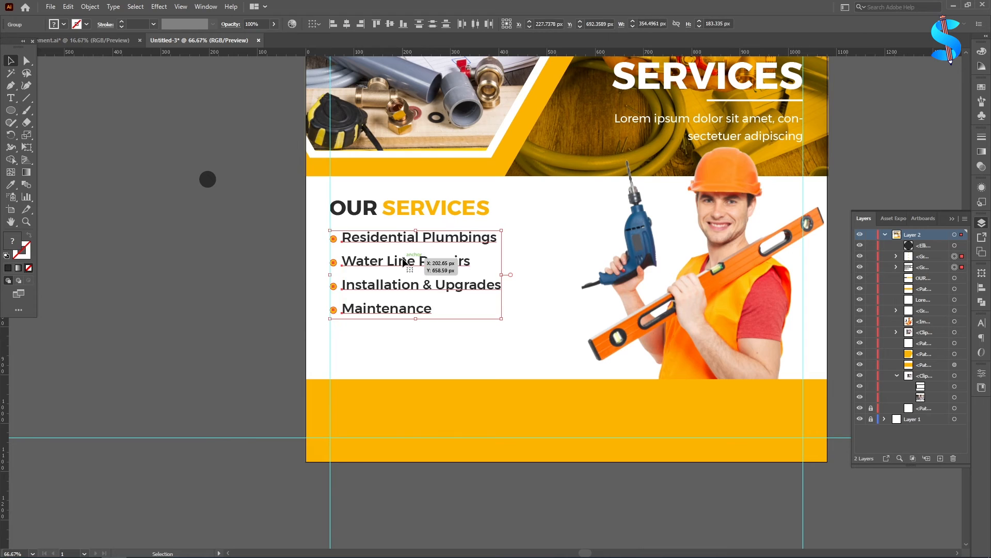
{"action": "left_click_drag", "start_coordinate": [405, 265], "coordinate": [406, 307]}
{"action": "left_click_drag", "start_coordinate": [383, 211], "coordinate": [381, 237]}
{"action": "left_click", "coordinate": [237, 280]}
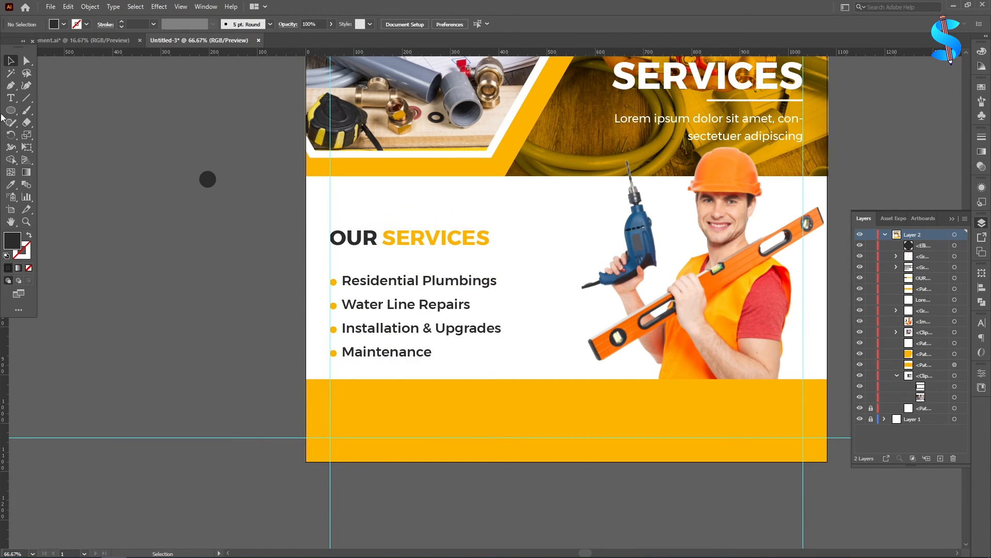
Draw a thin rectangle about 133 × 1.8 px under the heading, starting at the left guide, and color it heading orange
{"action": "left_click_drag", "start_coordinate": [11, 110], "coordinate": [57, 109]}
{"action": "scroll", "coordinate": [364, 256], "scroll_direction": "up", "scroll_amount": 3}
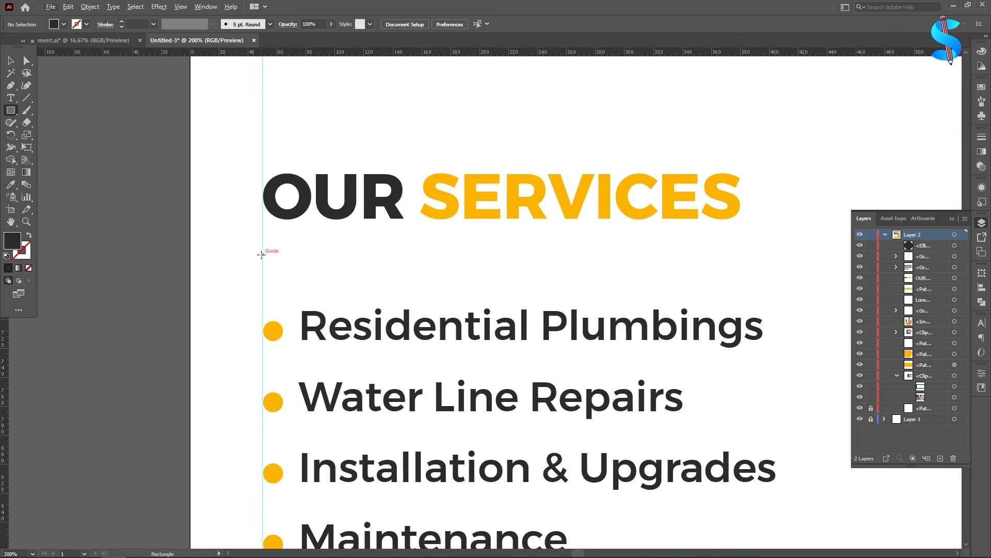
{"action": "mouse_move", "coordinate": [262, 253]}
{"action": "left_mouse_down"}
{"action": "mouse_move", "coordinate": [549, 257]}
{"action": "mouse_move", "coordinate": [456, 256]}
{"action": "left_mouse_up"}
{"action": "key", "text": "i"}
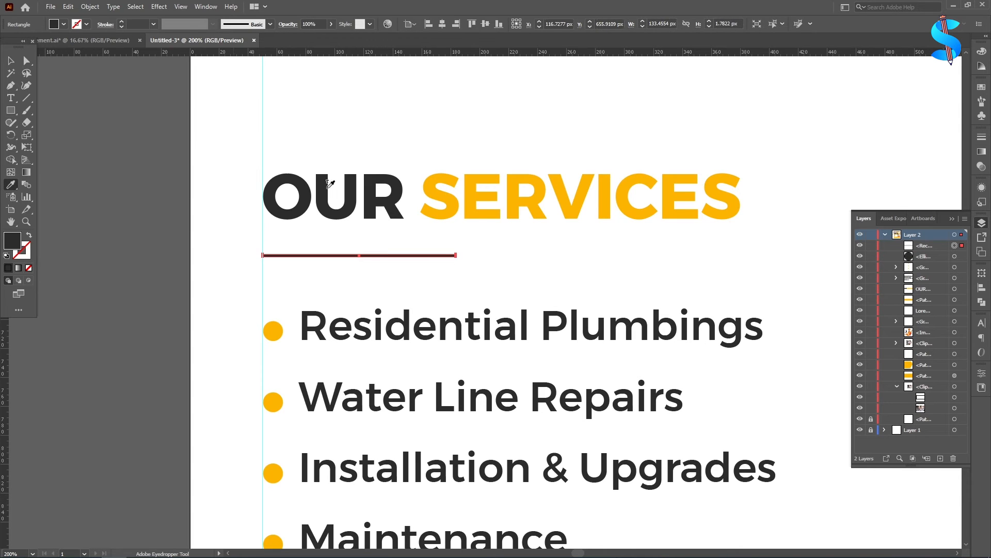
{"action": "left_click", "coordinate": [457, 201]}
{"action": "left_click", "coordinate": [10, 60]}
{"action": "left_click", "coordinate": [377, 221]}
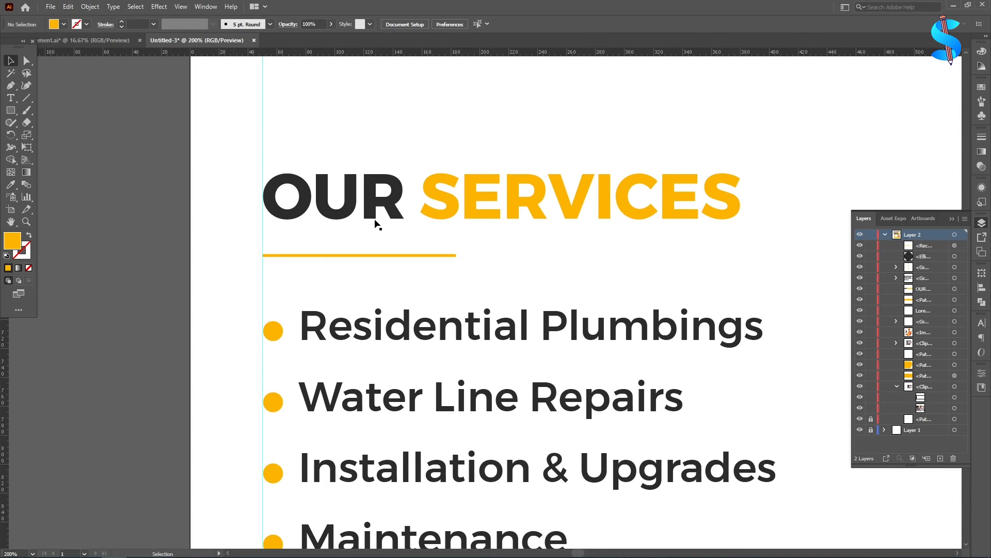
Nudge the orange line under the "OUR SERVICES" heading slightly down
{"action": "scroll", "coordinate": [376, 221], "scroll_direction": "down", "scroll_amount": 5}
{"action": "scroll", "coordinate": [380, 228], "scroll_direction": "up", "scroll_amount": 4}
{"action": "left_click", "coordinate": [377, 224]}
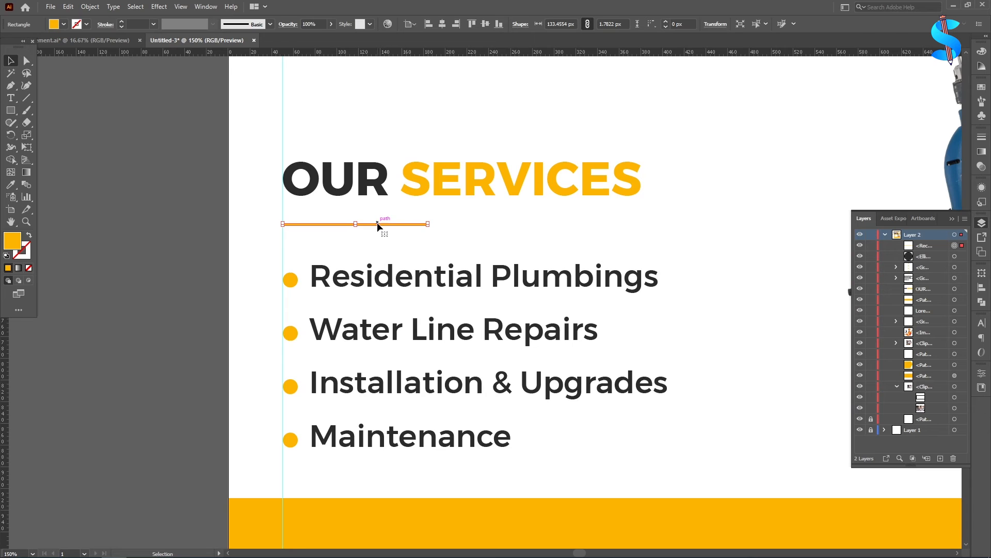
{"action": "left_click", "coordinate": [115, 242]}
Examine the services section up close and within the layout of the whole post
{"action": "scroll", "coordinate": [238, 189], "scroll_direction": "up", "scroll_amount": 1}
{"action": "scroll", "coordinate": [238, 187], "scroll_direction": "down", "scroll_amount": 2}
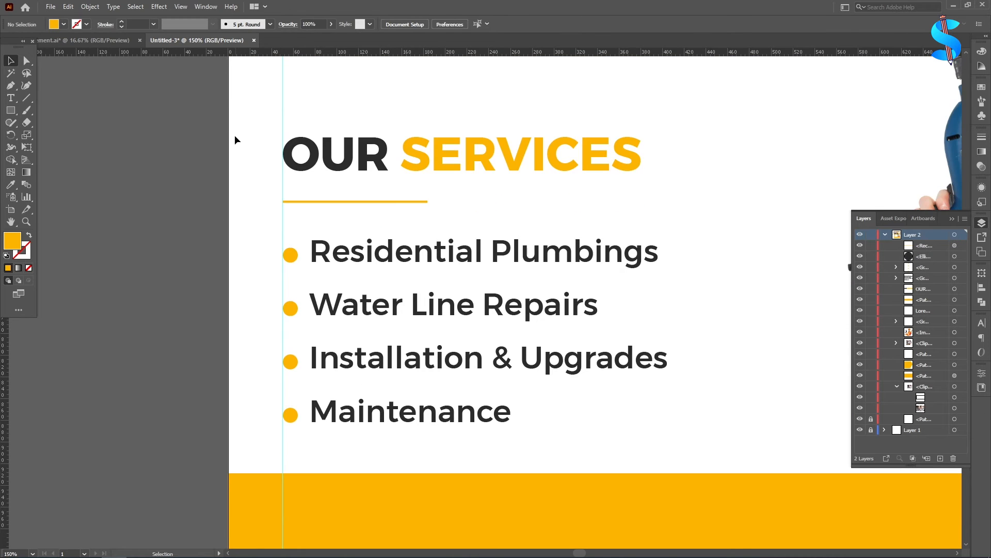
{"action": "scroll", "coordinate": [238, 158], "scroll_direction": "up", "scroll_amount": 1}
{"action": "scroll", "coordinate": [377, 221], "scroll_direction": "down", "scroll_amount": 2}
{"action": "scroll", "coordinate": [276, 261], "scroll_direction": "up", "scroll_amount": 1}
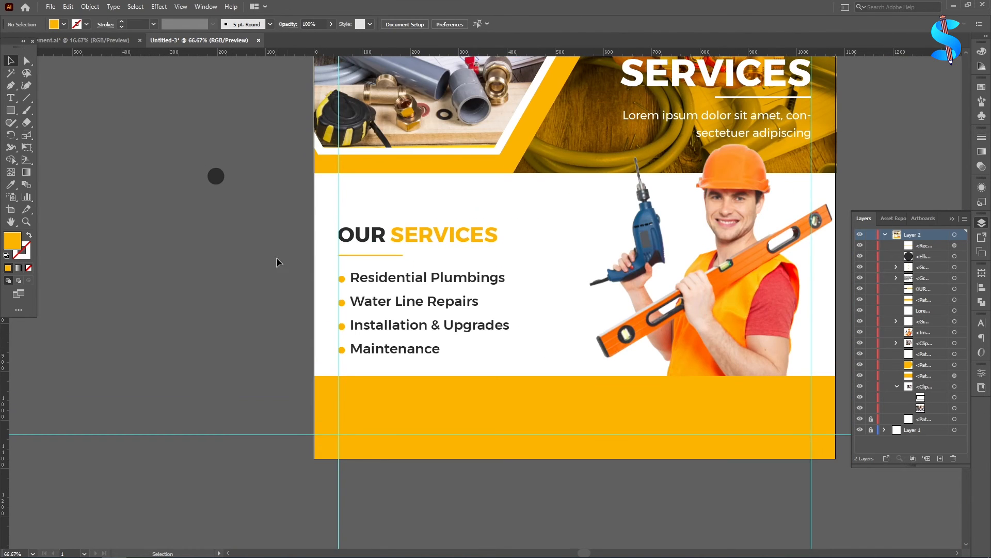
{"action": "scroll", "coordinate": [420, 251], "scroll_direction": "down", "scroll_amount": 1}
{"action": "scroll", "coordinate": [287, 141], "scroll_direction": "up", "scroll_amount": 3}
{"action": "scroll", "coordinate": [286, 251], "scroll_direction": "down", "scroll_amount": 1}
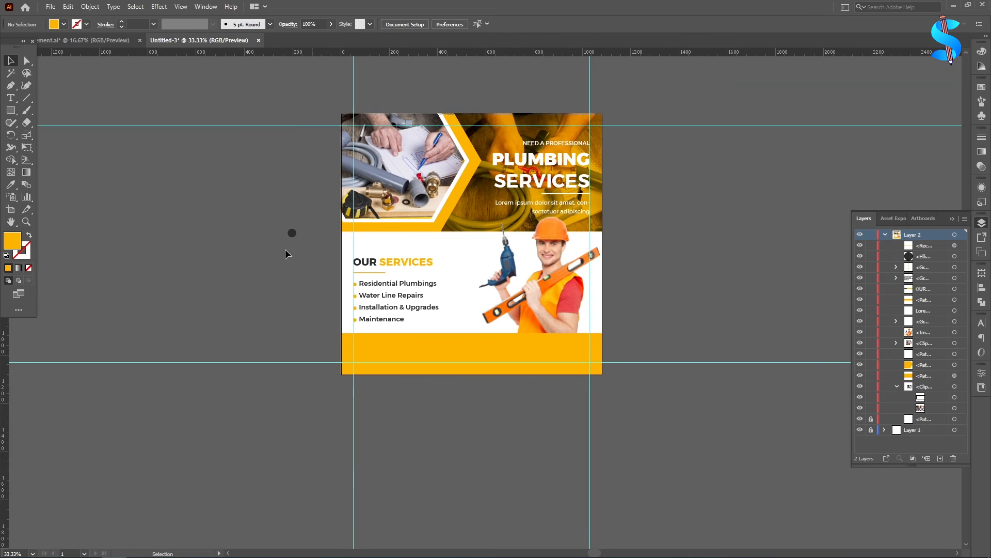
{"action": "scroll", "coordinate": [285, 251], "scroll_direction": "down", "scroll_amount": 1}
Draw an orange rectangle about 243 × 57 px above the "OUR SERVICES" heading, starting at the left guide
{"action": "left_click", "coordinate": [11, 110]}
{"action": "scroll", "coordinate": [374, 225], "scroll_direction": "down", "scroll_amount": 2}
{"action": "scroll", "coordinate": [402, 180], "scroll_direction": "up", "scroll_amount": 4}
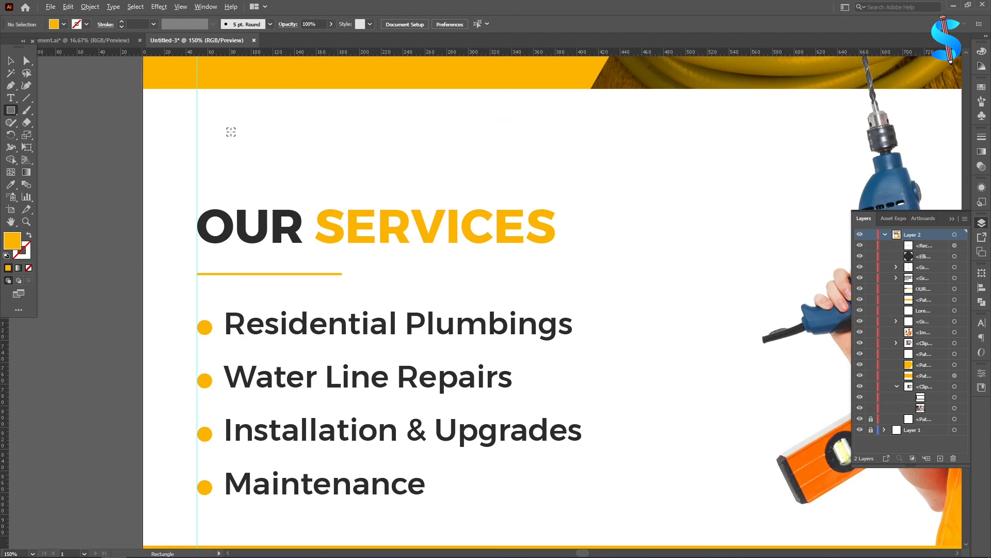
{"action": "left_click_drag", "start_coordinate": [197, 115], "coordinate": [460, 176]}
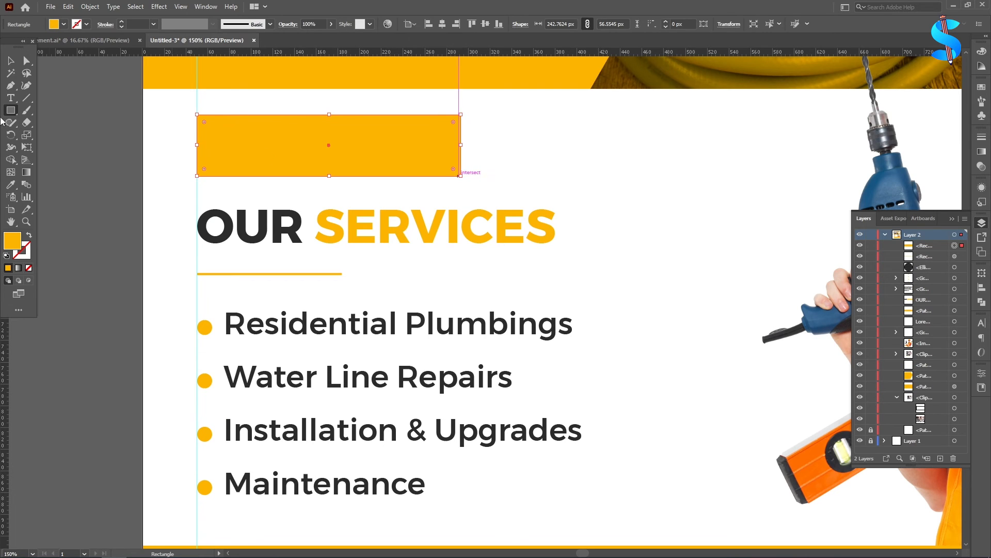
Add a left-aligned Montserrat Bold text reading "ORDER NOW" over the new orange rectangle
{"action": "key", "text": "t"}
{"action": "left_click", "coordinate": [254, 138]}
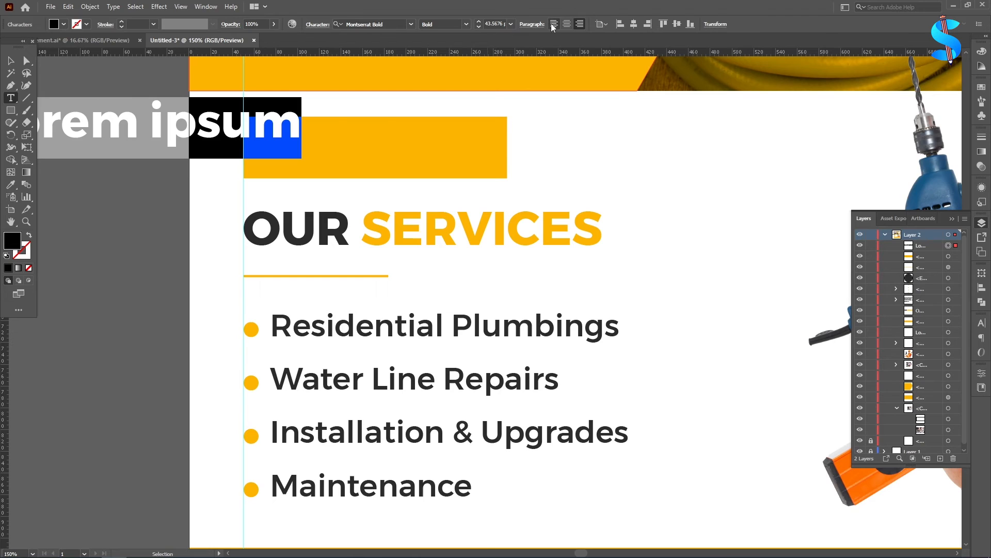
{"action": "left_click", "coordinate": [553, 25]}
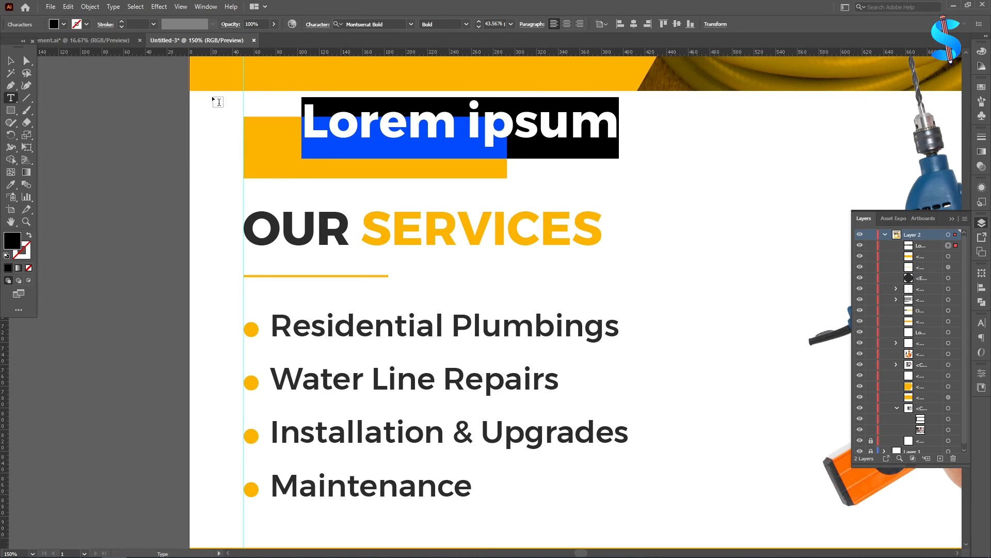
{"action": "type", "text": "ORDER NOW"}
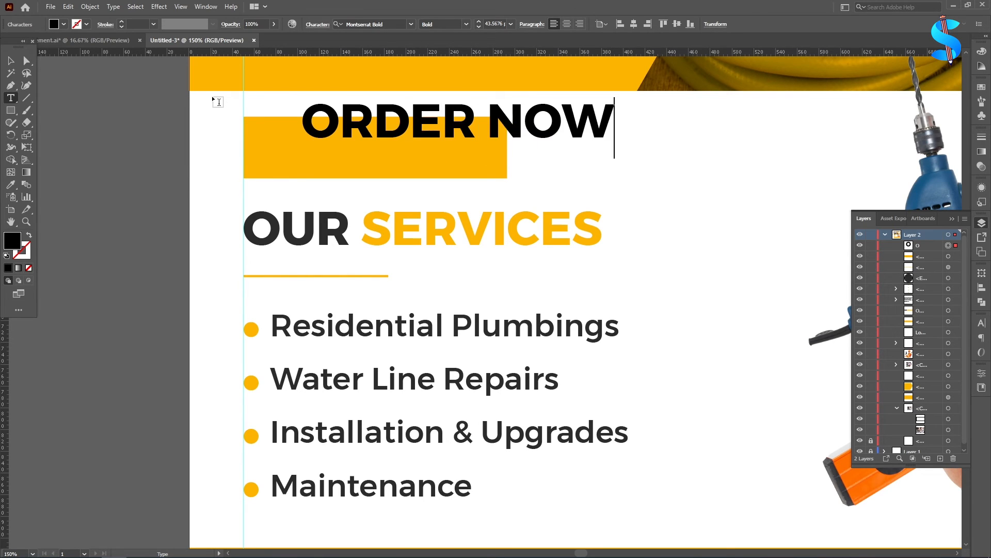
{"action": "left_click", "coordinate": [11, 62]}
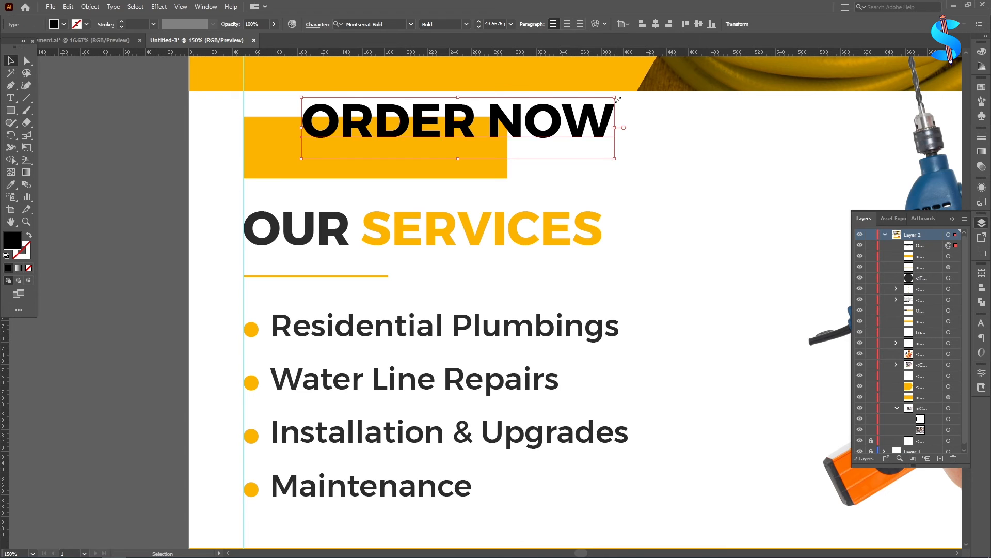
Fit the "ORDER NOW" text inside the orange rectangle at about 29.5 pt and color it white
{"action": "left_click_drag", "start_coordinate": [626, 97], "coordinate": [515, 117]}
{"action": "left_click_drag", "start_coordinate": [445, 137], "coordinate": [413, 154]}
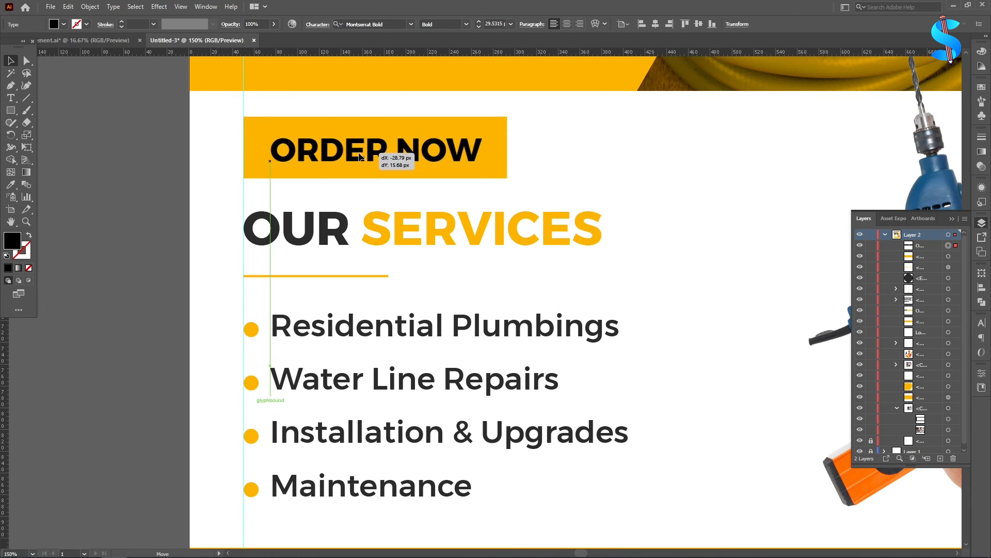
{"action": "left_click", "coordinate": [11, 184]}
{"action": "left_click", "coordinate": [702, 198]}
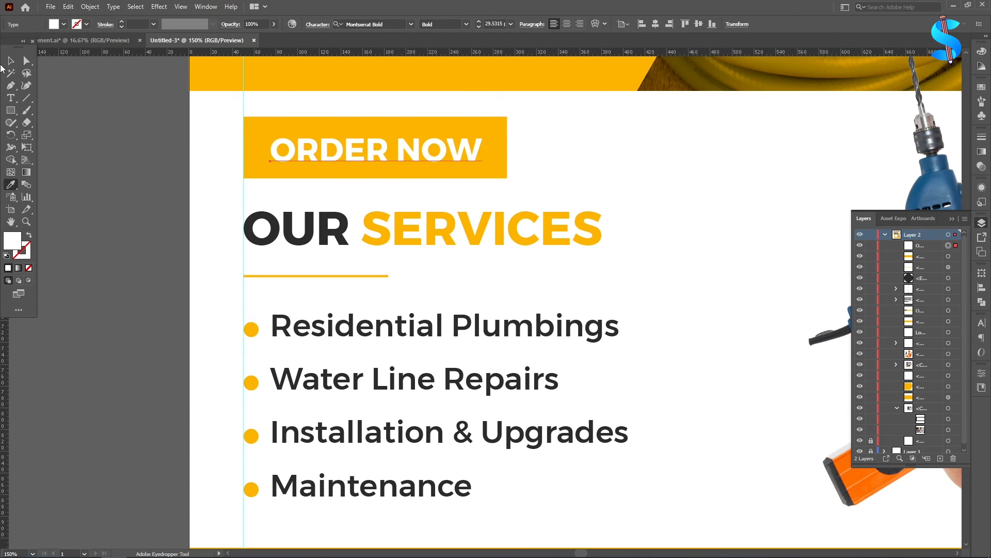
Vertically center the "ORDER NOW" text and its rectangle on each other, and nudge the text slightly down
{"action": "key", "text": "v"}
{"action": "left_click", "coordinate": [442, 127], "text": "shift"}
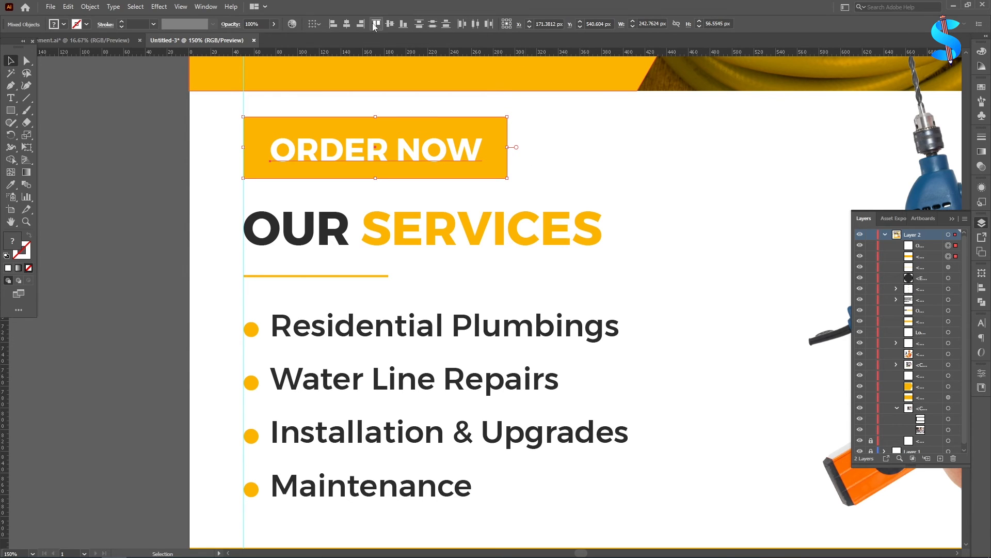
{"action": "left_click", "coordinate": [394, 26]}
{"action": "left_click", "coordinate": [436, 146]}
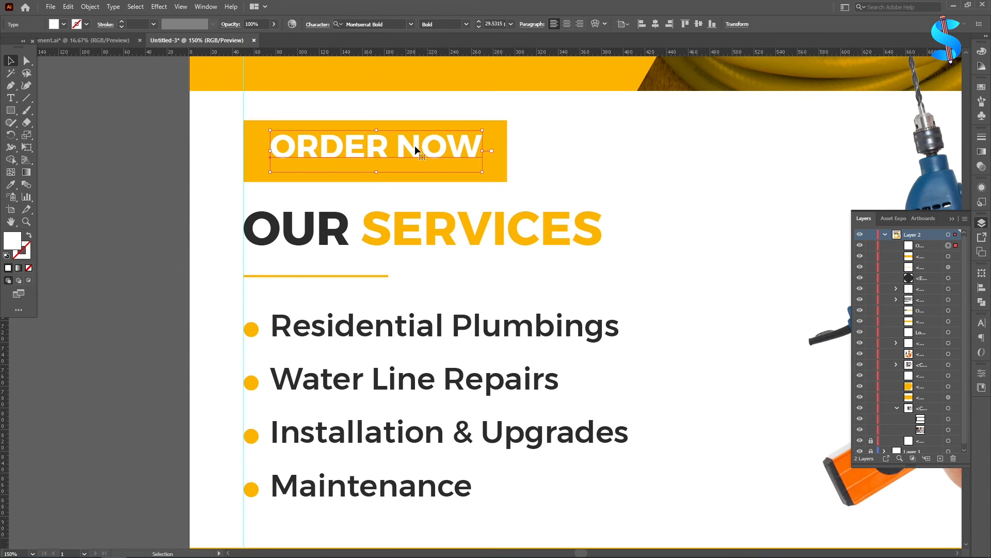
{"action": "key", "text": "Down"}
{"action": "key", "text": "Down"}
{"action": "key", "text": "Down"}
{"action": "key", "text": "Down"}
{"action": "key", "text": "Down"}
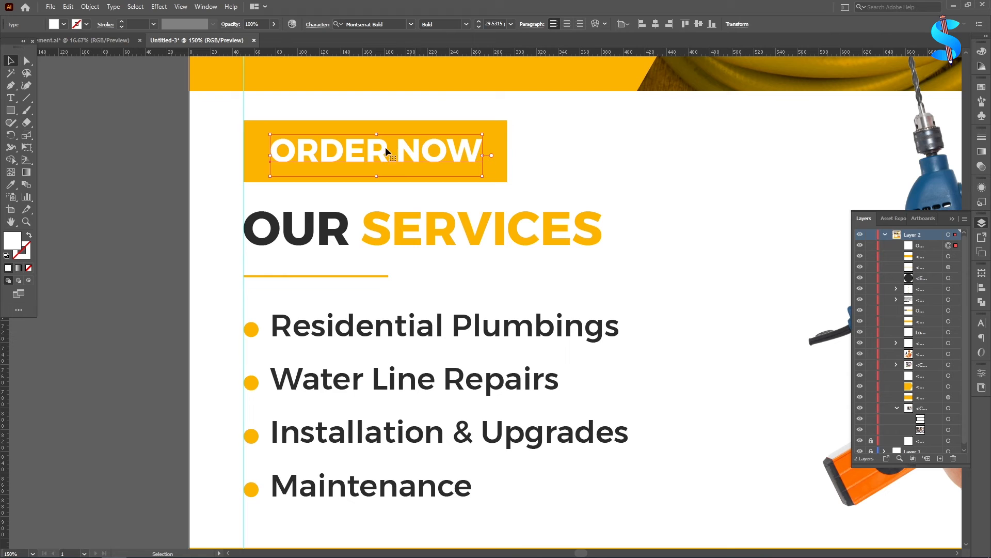
Group the "ORDER NOW" text with its orange rectangle and nudge the group down toward the heading
{"action": "left_click", "coordinate": [259, 153], "text": "shift"}
{"action": "key", "text": "ctrl+g"}
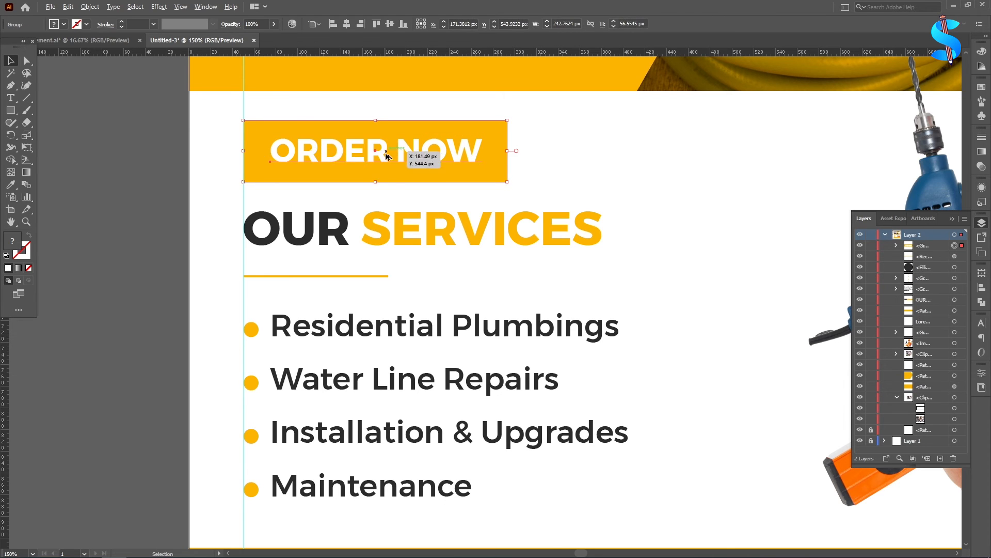
{"action": "scroll", "coordinate": [387, 156], "scroll_direction": "down", "scroll_amount": 2}
{"action": "key", "text": "Down"}
{"action": "key", "text": "Down"}
{"action": "key", "text": "Down"}
{"action": "key", "text": "Down"}
{"action": "key", "text": "Down"}
{"action": "key", "text": "Down"}
{"action": "key", "text": "Down"}
{"action": "key", "text": "Down"}
{"action": "key", "text": "Down"}
{"action": "key", "text": "Down"}
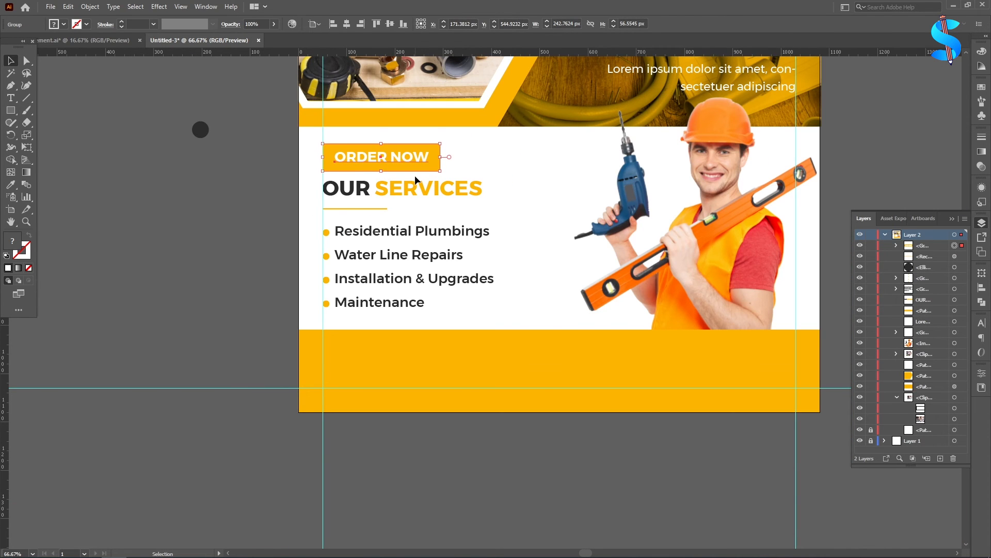
{"action": "left_click", "coordinate": [224, 216]}
Group the "OUR SERVICES" heading with the orange line beneath it
{"action": "left_click", "coordinate": [415, 235]}
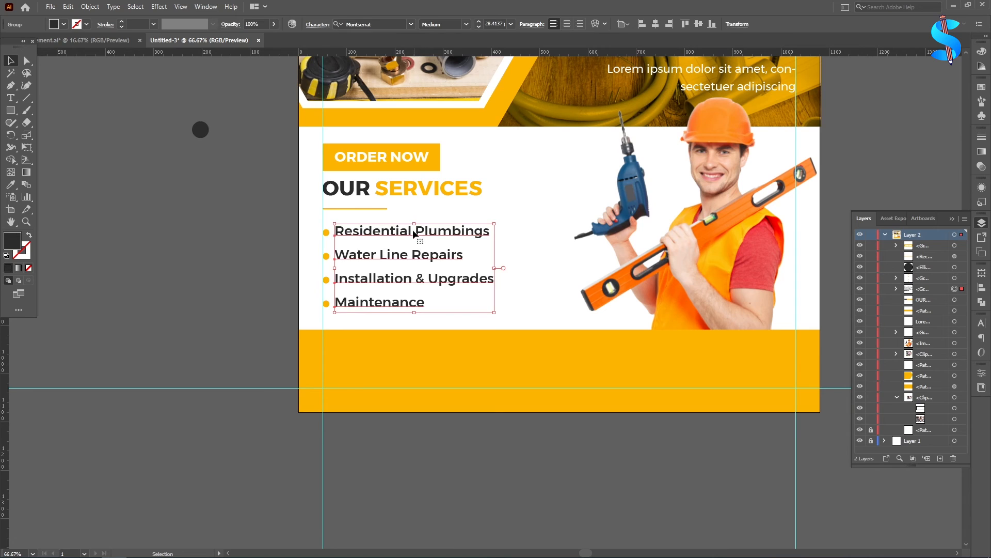
{"action": "left_click", "coordinate": [387, 195], "text": "shift"}
{"action": "left_click", "coordinate": [250, 221]}
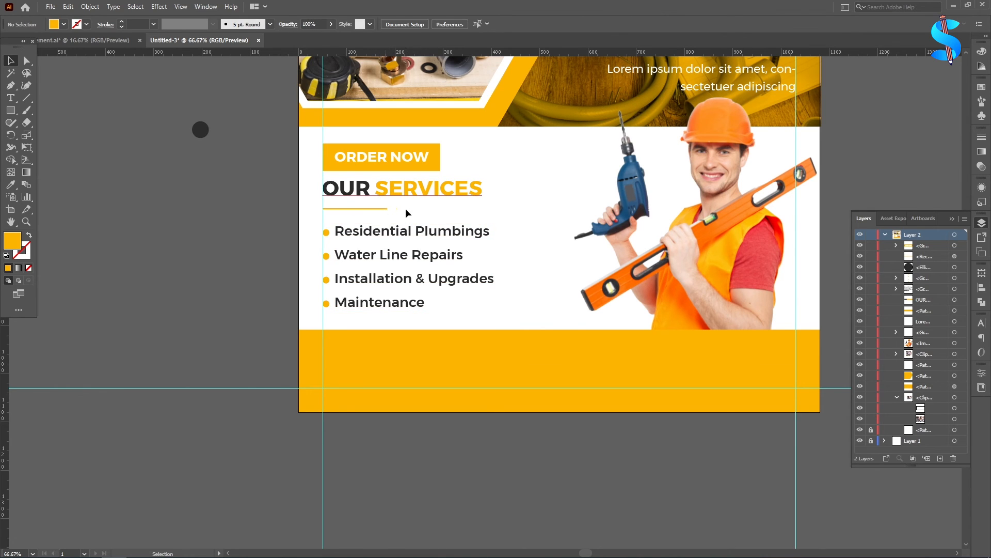
{"action": "left_click_drag", "start_coordinate": [356, 191], "coordinate": [355, 190]}
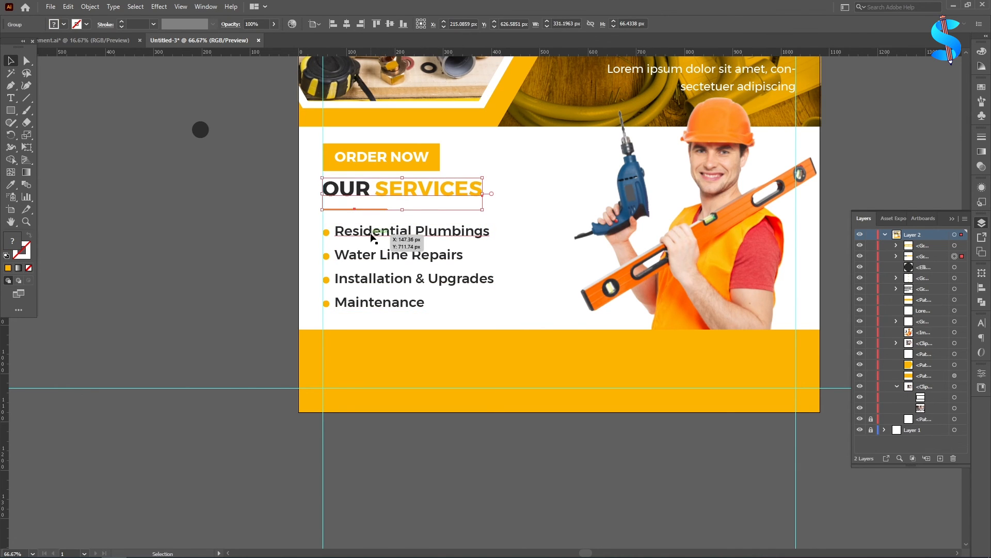
Try to nudge the "OUR SERVICES" heading and the services list text down together without the bullets, and undo the move
{"action": "left_click", "coordinate": [382, 255], "text": "shift"}
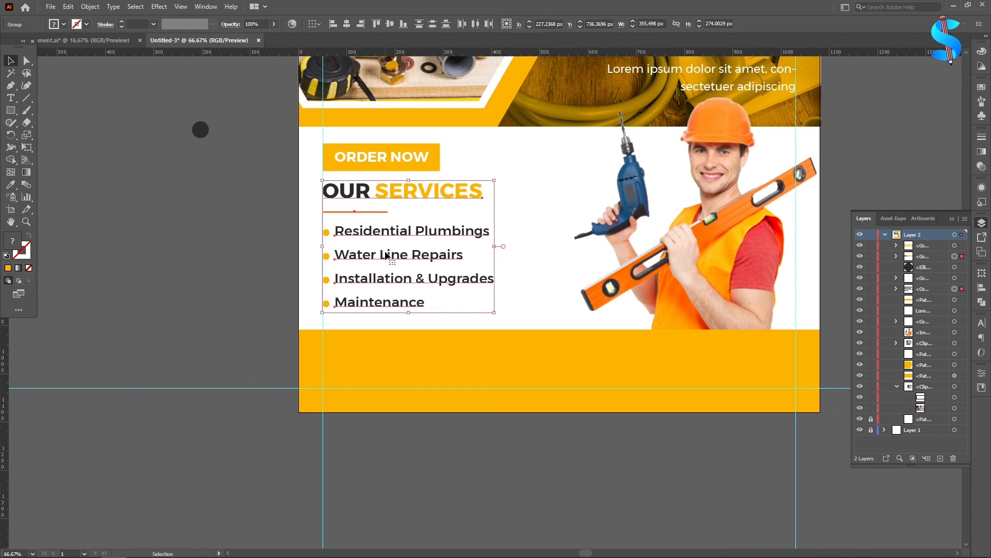
{"action": "key", "text": "Down"}
{"action": "key", "text": "Down"}
{"action": "key", "text": "Down"}
{"action": "key", "text": "Down"}
{"action": "key", "text": "Down"}
{"action": "key", "text": "Down"}
{"action": "key", "text": "Down"}
{"action": "key", "text": "Down"}
{"action": "key", "text": "Down"}
{"action": "key", "text": "ctrl+z"}
{"action": "key", "text": "ctrl+z"}
{"action": "key", "text": "ctrl+z"}
{"action": "key", "text": "ctrl+z"}
{"action": "key", "text": "ctrl+z"}
{"action": "key", "text": "ctrl+z"}
{"action": "key", "text": "ctrl+z"}
{"action": "key", "text": "ctrl+z"}
{"action": "key", "text": "ctrl+z"}
{"action": "key", "text": "ctrl+z"}
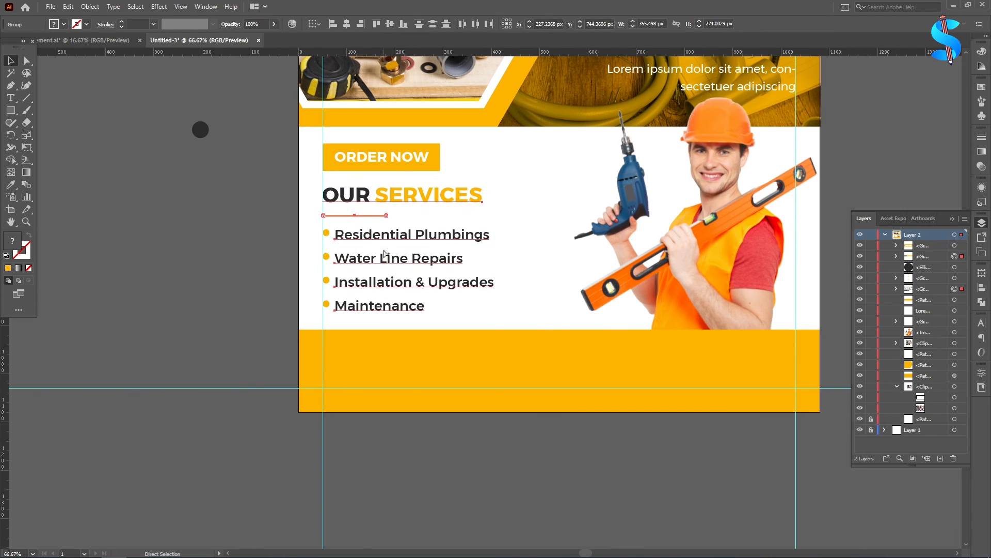
Group the orange bullets with the services list, and nudge the list and the "OUR SERVICES" heading down from the "ORDER NOW" button
{"action": "left_click", "coordinate": [384, 278]}
{"action": "left_click_drag", "start_coordinate": [303, 188], "coordinate": [397, 271]}
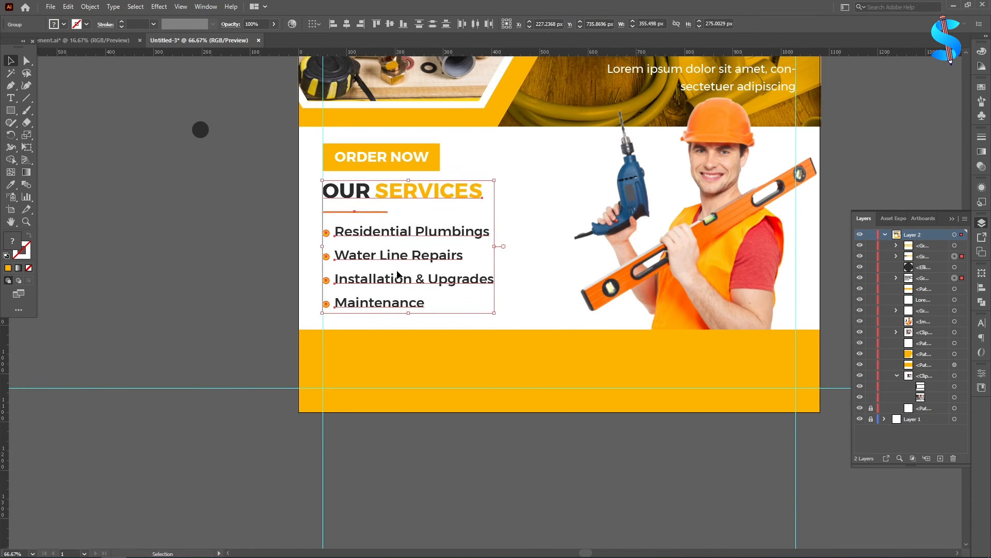
{"action": "key", "text": "Down"}
{"action": "key", "text": "Down"}
{"action": "key", "text": "Down"}
{"action": "key", "text": "Down"}
{"action": "key", "text": "Down"}
{"action": "key", "text": "Down"}
{"action": "key", "text": "Down"}
{"action": "key", "text": "Down"}
{"action": "key", "text": "Down"}
{"action": "key", "text": "Down"}
{"action": "key", "text": "Down"}
{"action": "key", "text": "Down"}
{"action": "key", "text": "Down"}
{"action": "key", "text": "Down"}
{"action": "key", "text": "Down"}
{"action": "key", "text": "Down"}
{"action": "key", "text": "Down"}
{"action": "key", "text": "Down"}
{"action": "key", "text": "Down"}
{"action": "key", "text": "Down"}
{"action": "key", "text": "Up"}
{"action": "key", "text": "Up"}
{"action": "key", "text": "Up"}
{"action": "key", "text": "Up"}
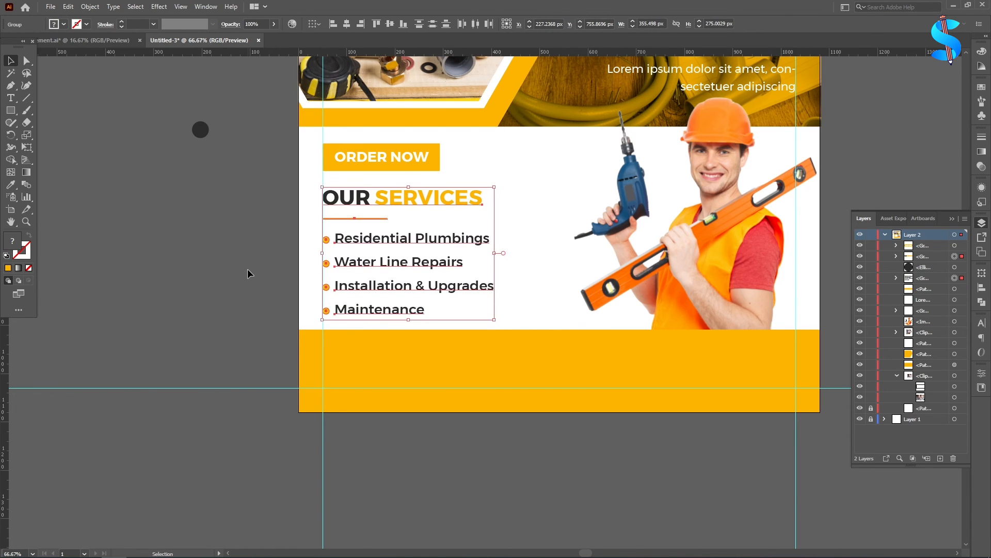
Scale the "ORDER NOW" button group down slightly, keeping its left edge on the margin guide
{"action": "left_click", "coordinate": [248, 271]}
{"action": "scroll", "coordinate": [364, 171], "scroll_direction": "up", "scroll_amount": 2}
{"action": "left_click_drag", "start_coordinate": [443, 216], "coordinate": [454, 205]}
{"action": "scroll", "coordinate": [455, 204], "scroll_direction": "up", "scroll_amount": 2}
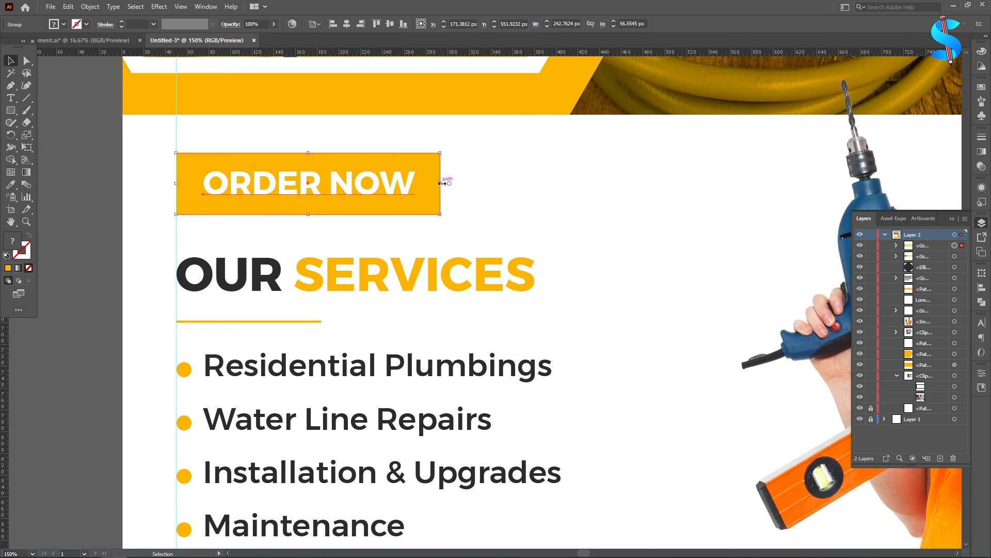
{"action": "scroll", "coordinate": [462, 199], "scroll_direction": "down", "scroll_amount": 1}
{"action": "left_click", "coordinate": [489, 202]}
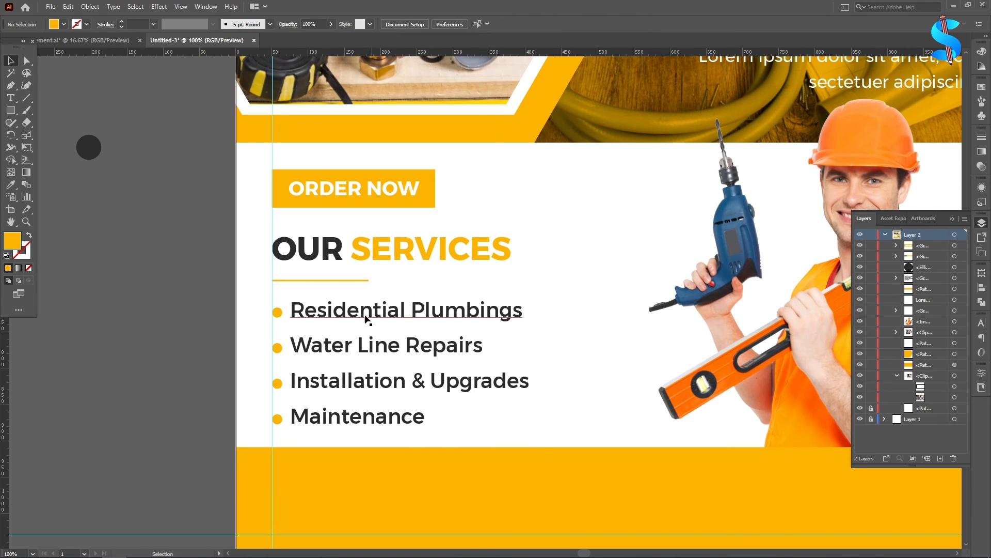
Shift the "OUR SERVICES" heading and its bulleted list a few more pixels down within the white area
{"action": "left_click_drag", "start_coordinate": [352, 349], "coordinate": [357, 351]}
{"action": "key", "text": "Down"}
{"action": "key", "text": "Down"}
{"action": "key", "text": "Down"}
{"action": "key", "text": "Down"}
{"action": "key", "text": "Down"}
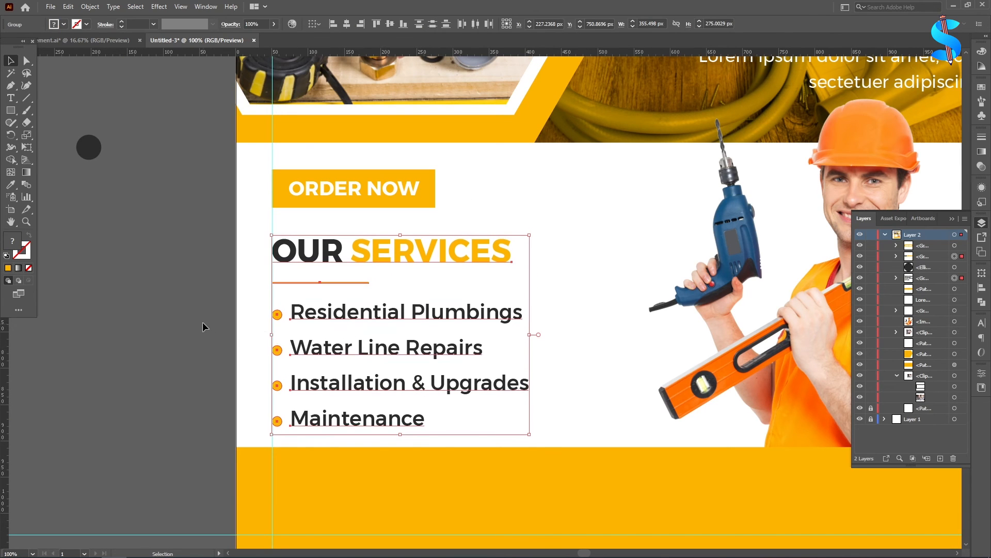
{"action": "left_click", "coordinate": [202, 318]}
Bring the company logo, the "30% OFF" badge and the phone and website contact blocks from the elements document into the post document
{"action": "scroll", "coordinate": [297, 253], "scroll_direction": "down", "scroll_amount": 3}
{"action": "scroll", "coordinate": [401, 296], "scroll_direction": "down", "scroll_amount": 3}
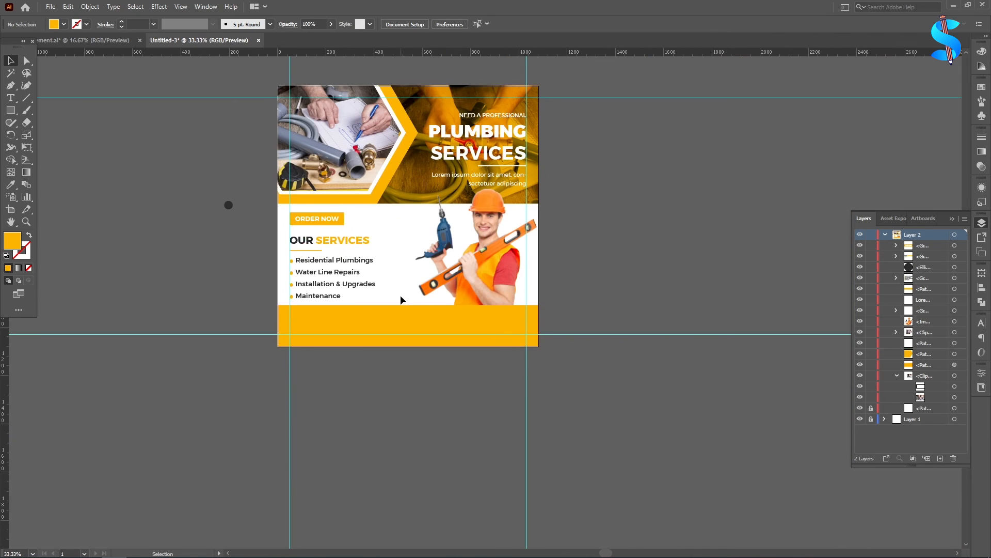
{"action": "scroll", "coordinate": [472, 287], "scroll_direction": "down", "scroll_amount": 1}
{"action": "scroll", "coordinate": [420, 215], "scroll_direction": "up", "scroll_amount": 1}
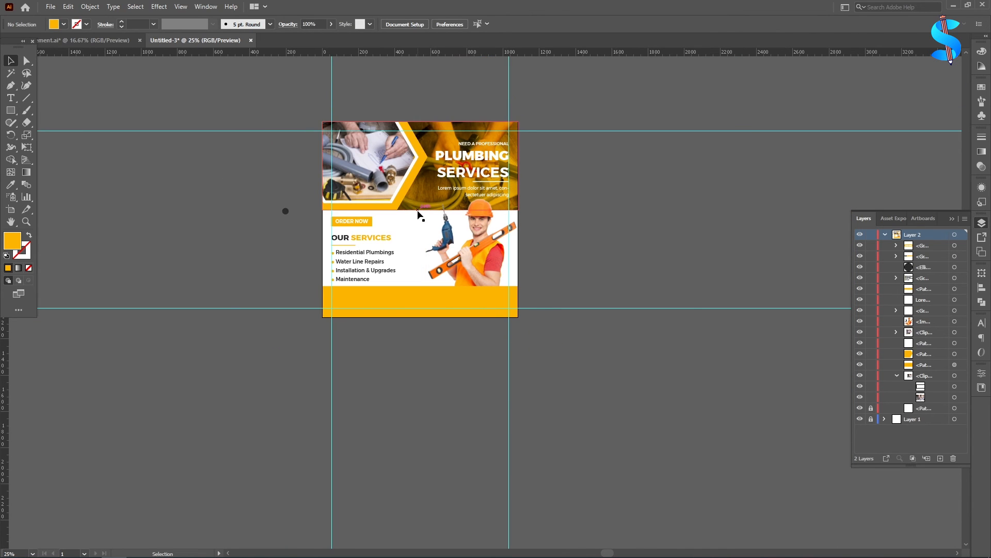
{"action": "scroll", "coordinate": [426, 235], "scroll_direction": "down", "scroll_amount": 1}
{"action": "scroll", "coordinate": [426, 235], "scroll_direction": "up", "scroll_amount": 3}
{"action": "left_click", "coordinate": [107, 39]}
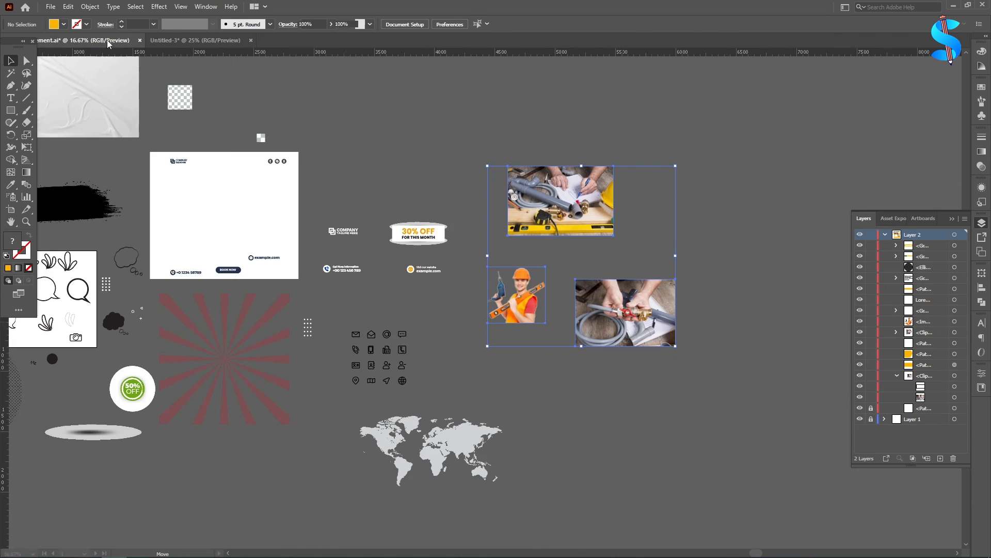
{"action": "scroll", "coordinate": [376, 209], "scroll_direction": "up", "scroll_amount": 1}
{"action": "left_click_drag", "start_coordinate": [441, 303], "coordinate": [311, 97]}
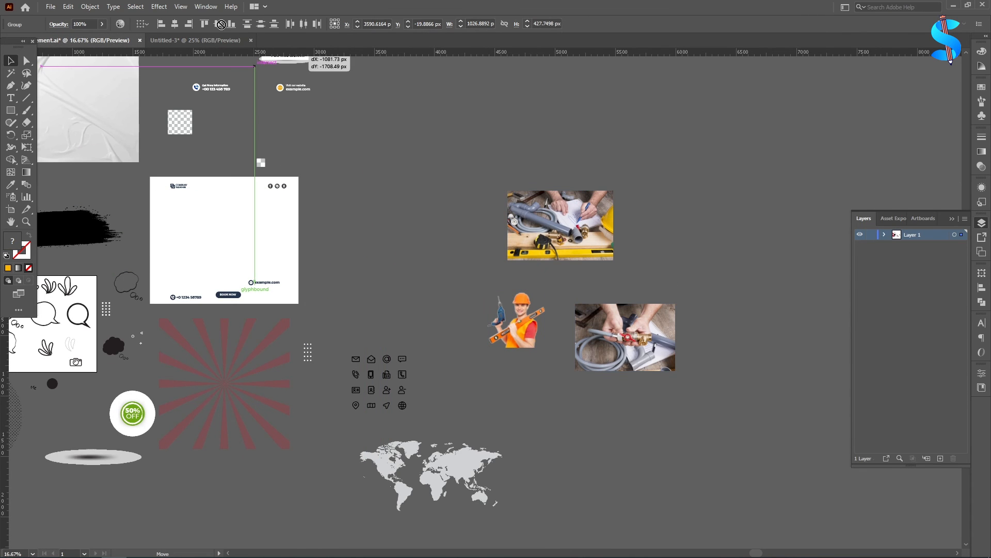
{"action": "left_click_drag", "start_coordinate": [211, 44], "coordinate": [633, 332]}
{"action": "scroll", "coordinate": [632, 310], "scroll_direction": "down", "scroll_amount": 2}
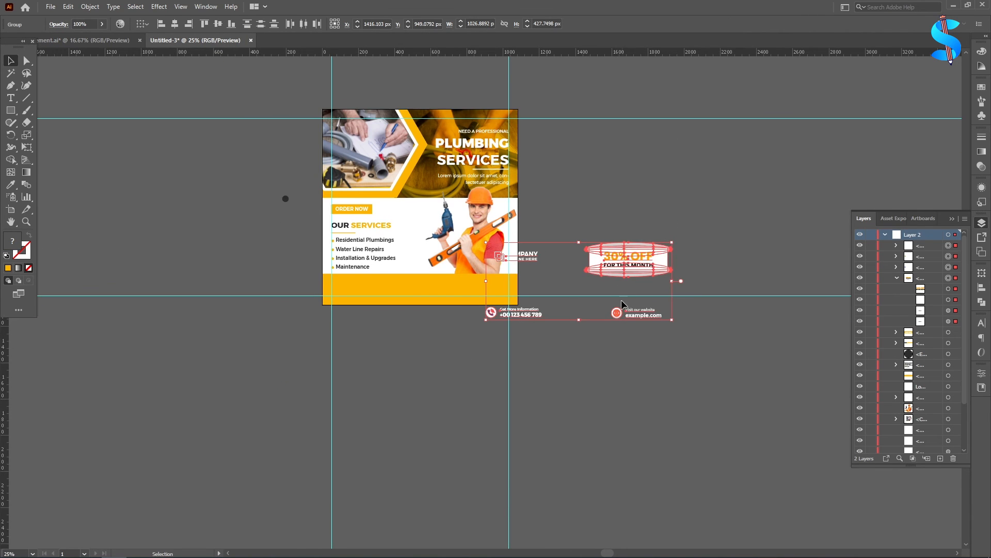
Place the "Get More Information" phone block in the orange footer band, with its icon aligned to the left margin guide
{"action": "left_click", "coordinate": [474, 343]}
{"action": "scroll", "coordinate": [460, 197], "scroll_direction": "up", "scroll_amount": 3}
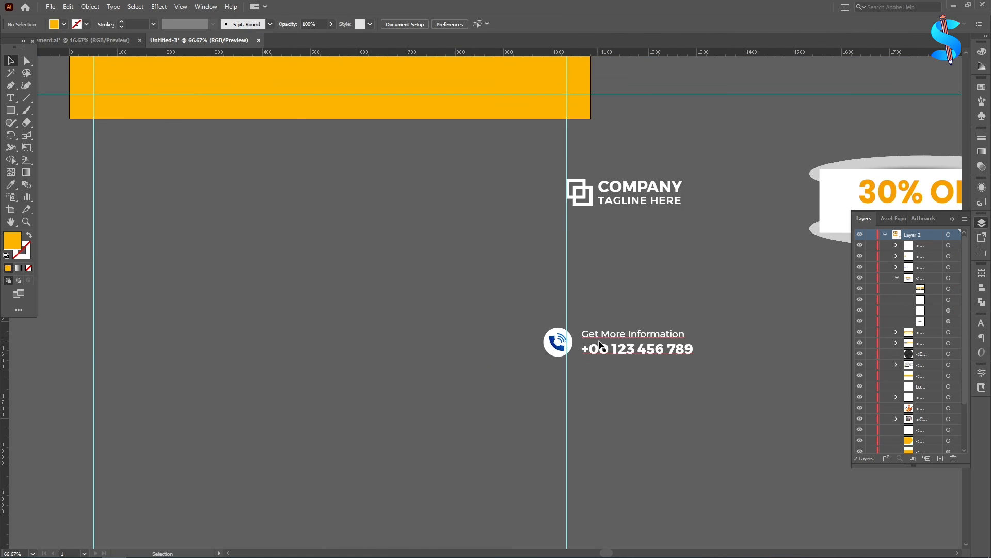
{"action": "left_click_drag", "start_coordinate": [587, 325], "coordinate": [305, 223]}
{"action": "scroll", "coordinate": [320, 268], "scroll_direction": "up", "scroll_amount": 2}
{"action": "left_click_drag", "start_coordinate": [326, 292], "coordinate": [156, 127]}
{"action": "left_click", "coordinate": [226, 210]}
{"action": "scroll", "coordinate": [412, 220], "scroll_direction": "down", "scroll_amount": 1}
{"action": "scroll", "coordinate": [185, 145], "scroll_direction": "up", "scroll_amount": 6}
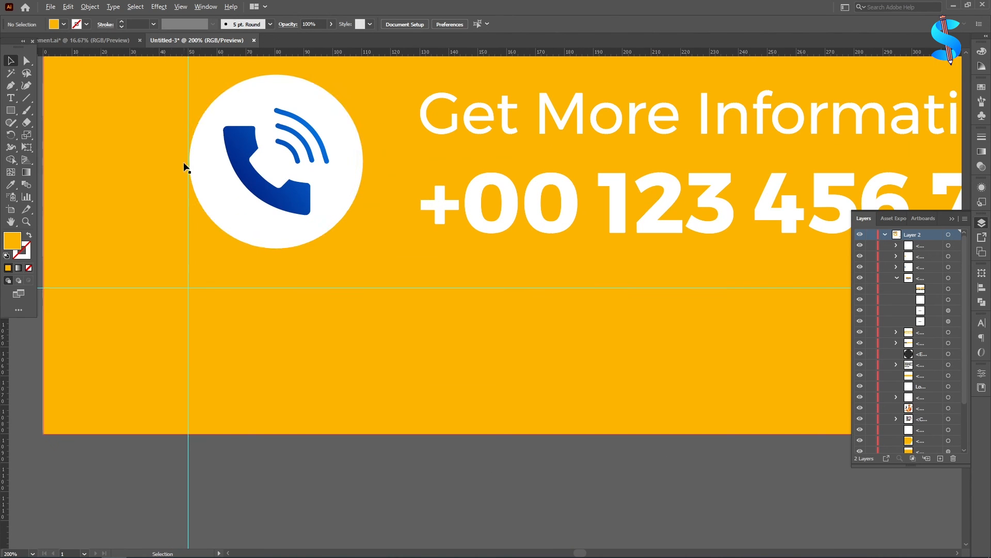
Recolor the blue handset and its signal waves in the phone icon with the orange sampled from the footer band
{"action": "key", "text": "a"}
{"action": "left_click", "coordinate": [298, 199]}
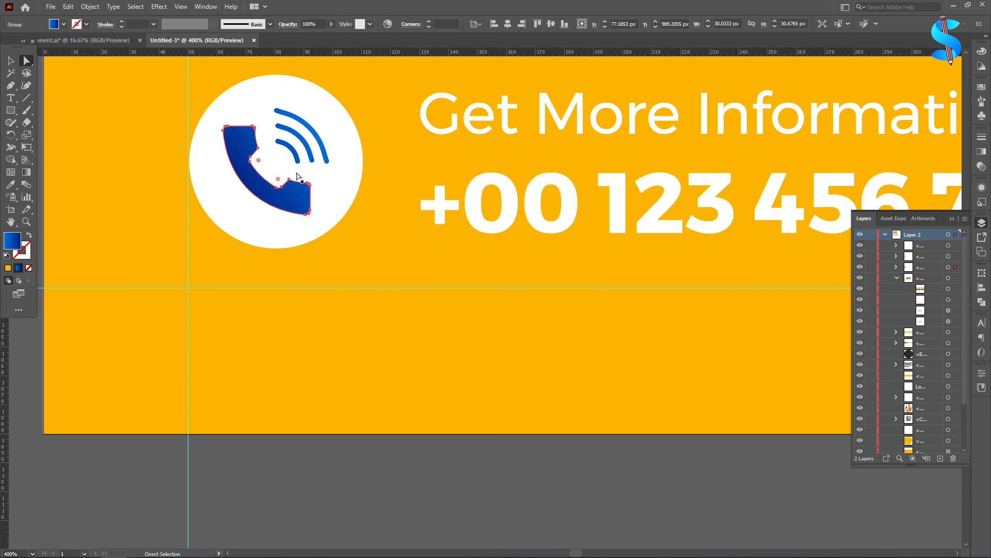
{"action": "scroll", "coordinate": [288, 151], "scroll_direction": "up", "scroll_amount": 4}
{"action": "left_click", "coordinate": [432, 177], "text": "shift"}
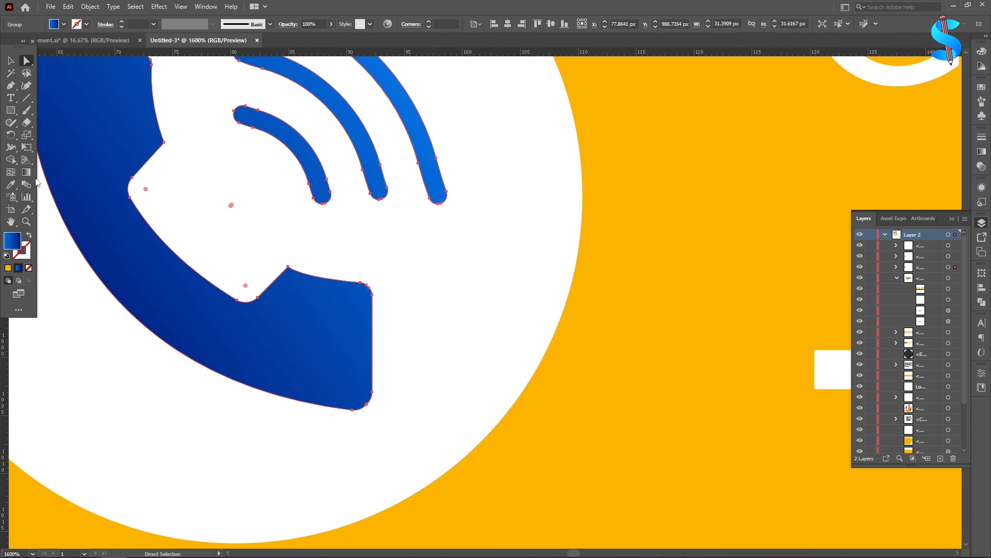
{"action": "left_click", "coordinate": [11, 184]}
{"action": "left_click", "coordinate": [677, 244]}
{"action": "key", "text": "ctrl+minus"}
{"action": "key", "text": "ctrl+minus"}
{"action": "key", "text": "ctrl+minus"}
{"action": "key", "text": "ctrl+minus"}
{"action": "key", "text": "ctrl+minus"}
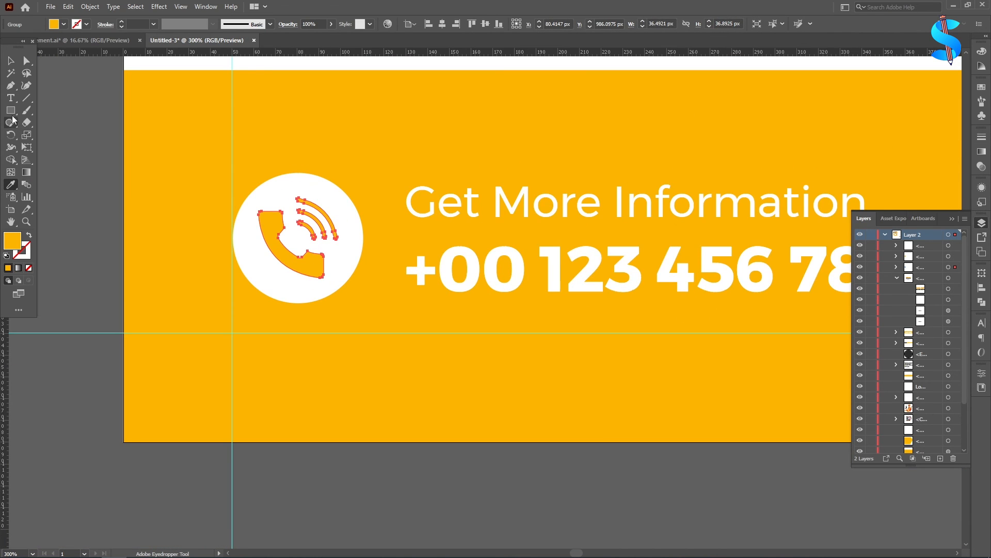
{"action": "left_click", "coordinate": [8, 60]}
Place the "Visit our website" block in the orange footer band, with its text ending at the right margin guide
{"action": "key", "text": "ctrl+minus"}
{"action": "key", "text": "ctrl+minus"}
{"action": "scroll", "coordinate": [297, 313], "scroll_direction": "down", "scroll_amount": 2}
{"action": "left_click", "coordinate": [298, 314]}
{"action": "key", "text": "ctrl+minus"}
{"action": "key", "text": "ctrl+minus"}
{"action": "key", "text": "ctrl+minus"}
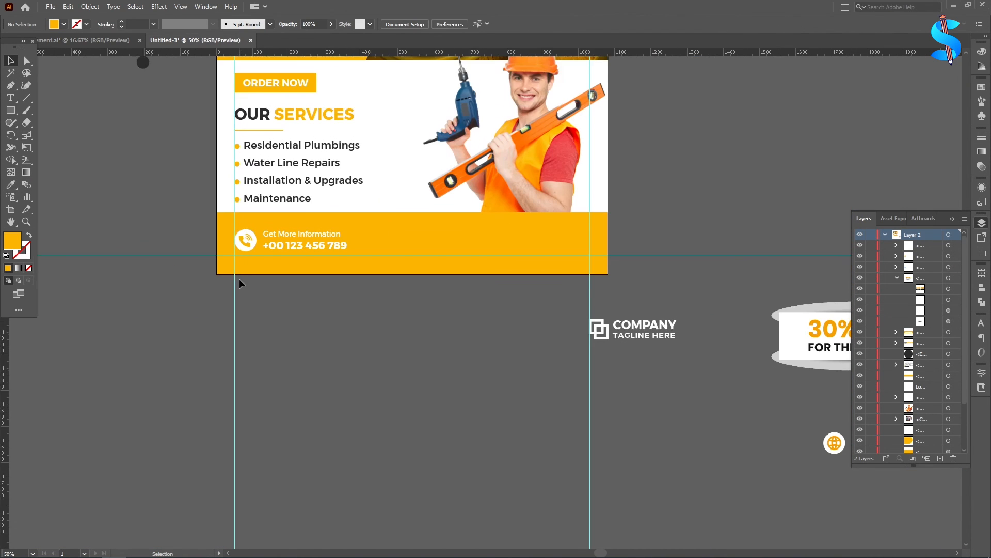
{"action": "key", "text": "ctrl+minus"}
{"action": "scroll", "coordinate": [666, 325], "scroll_direction": "down", "scroll_amount": 1}
{"action": "left_click_drag", "start_coordinate": [672, 326], "coordinate": [439, 190]}
{"action": "key", "text": "ctrl+plus"}
{"action": "key", "text": "ctrl+plus"}
{"action": "key", "text": "ctrl+plus"}
{"action": "key", "text": "ctrl+plus"}
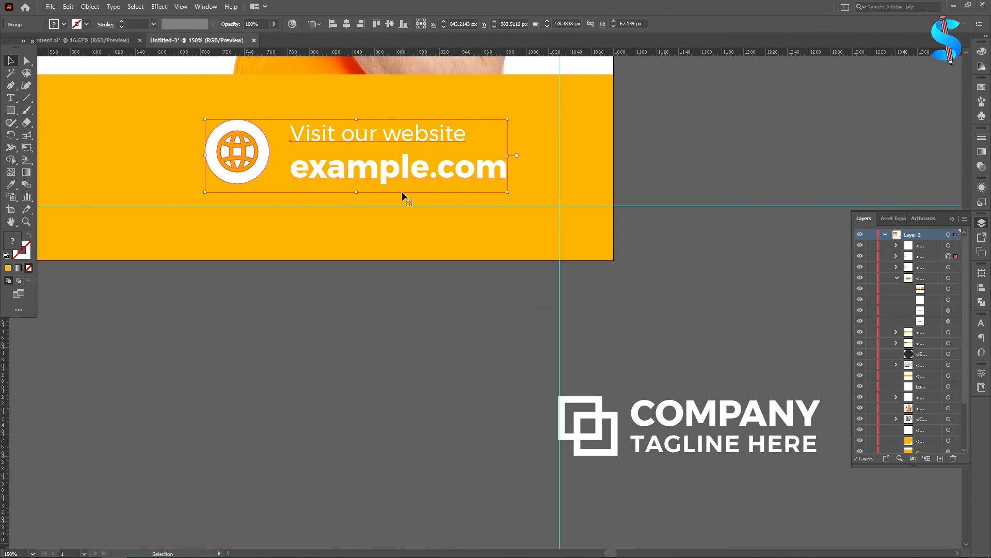
{"action": "left_click_drag", "start_coordinate": [384, 172], "coordinate": [437, 180]}
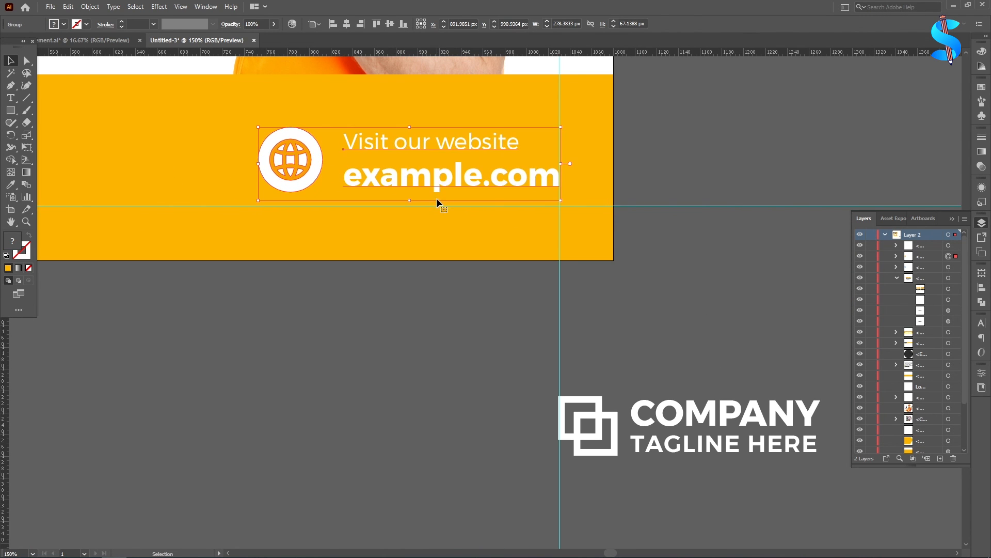
Nudge the "Visit our website" block 12 px down in the footer so its globe icon rests on the bottom margin guide
{"action": "key", "text": "Down"}
{"action": "key", "text": "Down"}
{"action": "key", "text": "Down"}
{"action": "key", "text": "Down"}
{"action": "key", "text": "Down"}
{"action": "key", "text": "Down"}
{"action": "key", "text": "Down"}
{"action": "key", "text": "Down"}
{"action": "key", "text": "Down"}
{"action": "key", "text": "Down"}
{"action": "key", "text": "Down"}
{"action": "key", "text": "Down"}
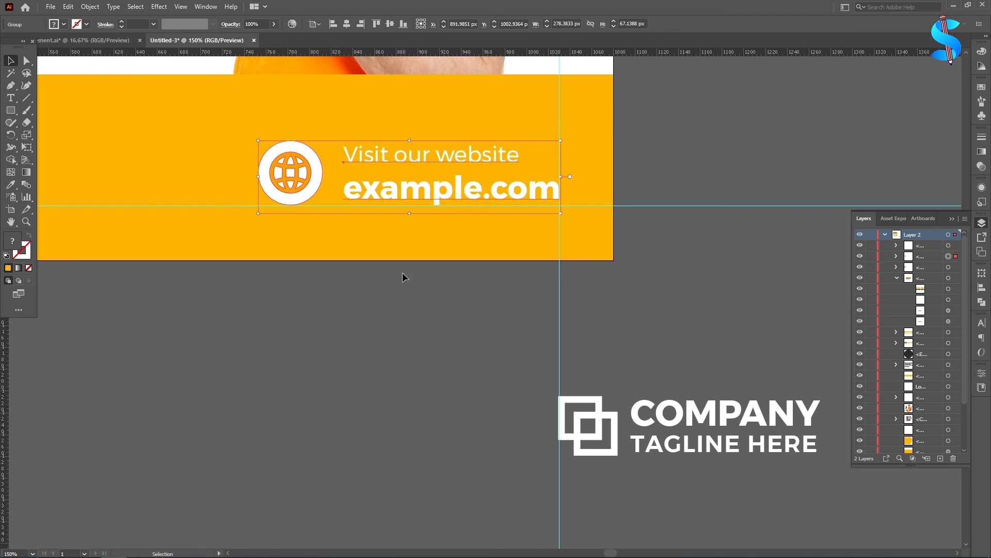
{"action": "left_click", "coordinate": [403, 277]}
Nudge the "Get More Information" phone block 20 px down so its icon rests on the bottom margin guide
{"action": "scroll", "coordinate": [654, 230], "scroll_direction": "down", "scroll_amount": 3}
{"action": "scroll", "coordinate": [281, 238], "scroll_direction": "up", "scroll_amount": 6}
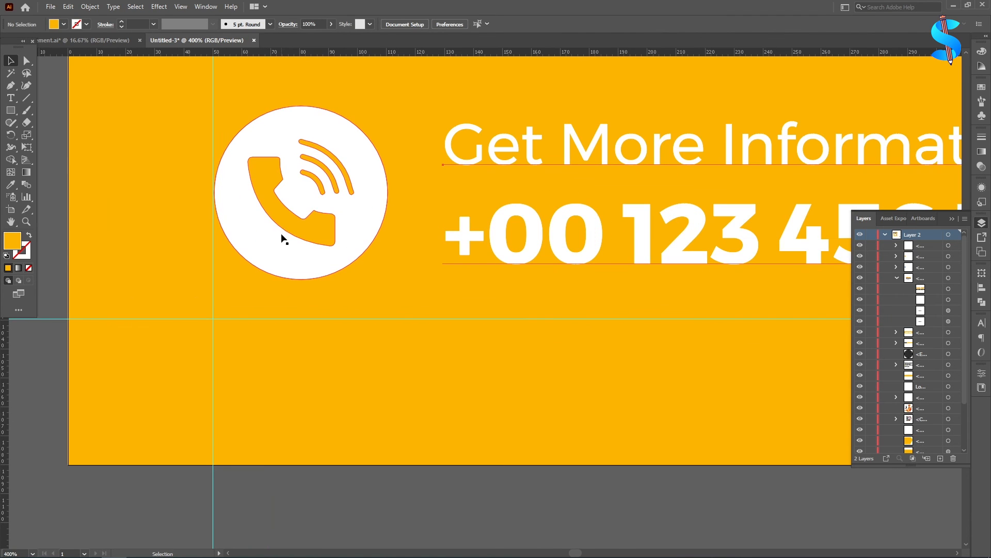
{"action": "left_click", "coordinate": [282, 239]}
{"action": "key", "text": "Down"}
{"action": "key", "text": "Down"}
{"action": "key", "text": "Down"}
{"action": "key", "text": "Down"}
{"action": "key", "text": "Down"}
{"action": "key", "text": "Down"}
{"action": "key", "text": "Down"}
{"action": "key", "text": "Down"}
{"action": "key", "text": "Down"}
{"action": "key", "text": "Down"}
{"action": "key", "text": "Down"}
{"action": "key", "text": "Down"}
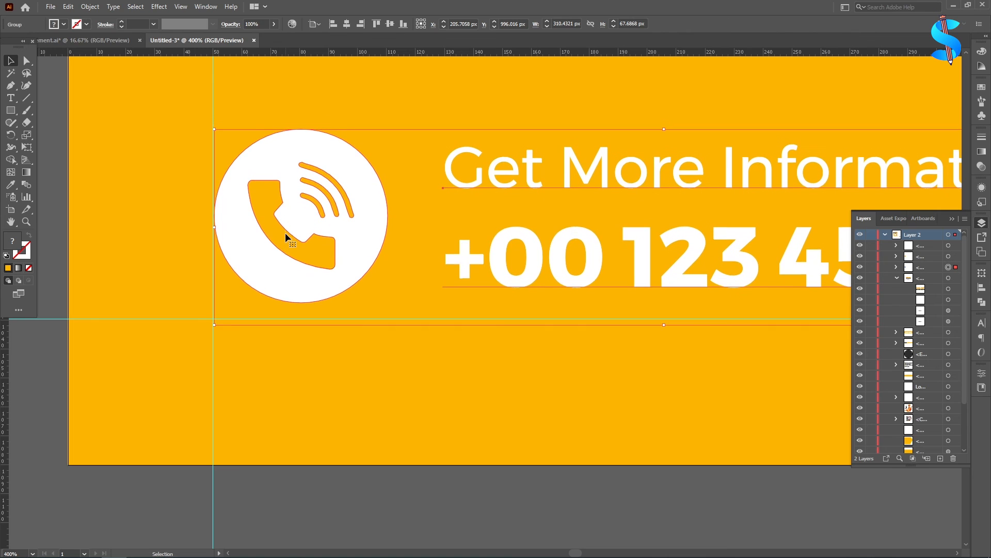
{"action": "key", "text": "Down"}
{"action": "key", "text": "Down"}
{"action": "key", "text": "Down"}
{"action": "key", "text": "Down"}
{"action": "key", "text": "Down"}
{"action": "key", "text": "Down"}
{"action": "key", "text": "Down"}
{"action": "key", "text": "Down"}
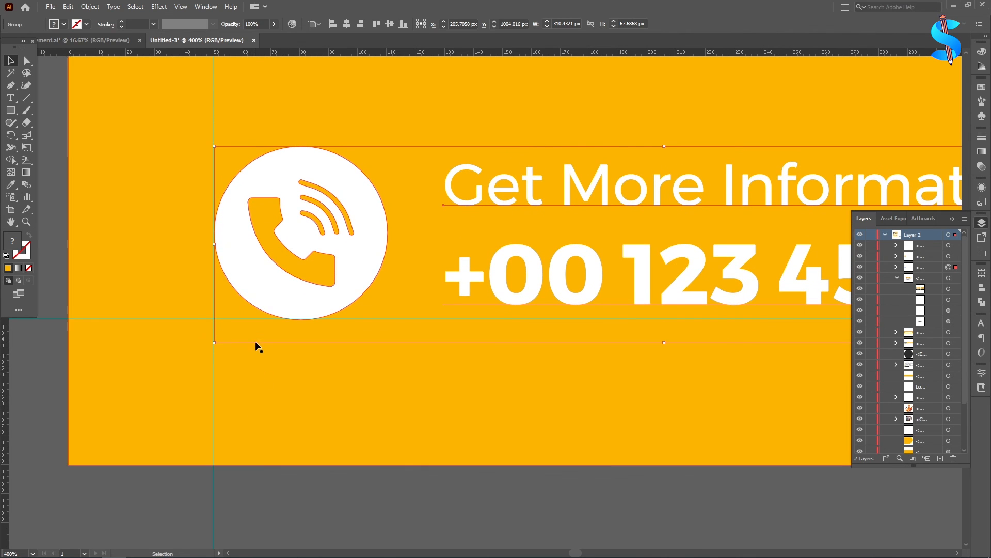
{"action": "scroll", "coordinate": [257, 346], "scroll_direction": "down", "scroll_amount": 5}
{"action": "left_click", "coordinate": [274, 327]}
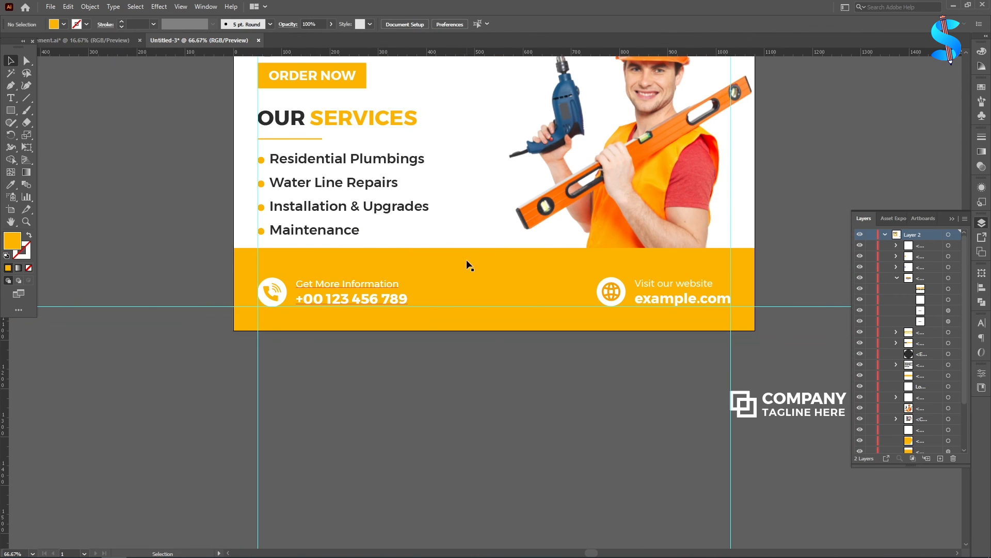
Lower the top edge of the orange footer band and enlarge the plumber photo slightly to reach it
{"action": "left_click", "coordinate": [494, 253]}
{"action": "left_click_drag", "start_coordinate": [495, 250], "coordinate": [496, 296]}
{"action": "scroll", "coordinate": [482, 379], "scroll_direction": "up", "scroll_amount": 2}
{"action": "left_click", "coordinate": [606, 234]}
{"action": "left_click", "coordinate": [543, 461]}
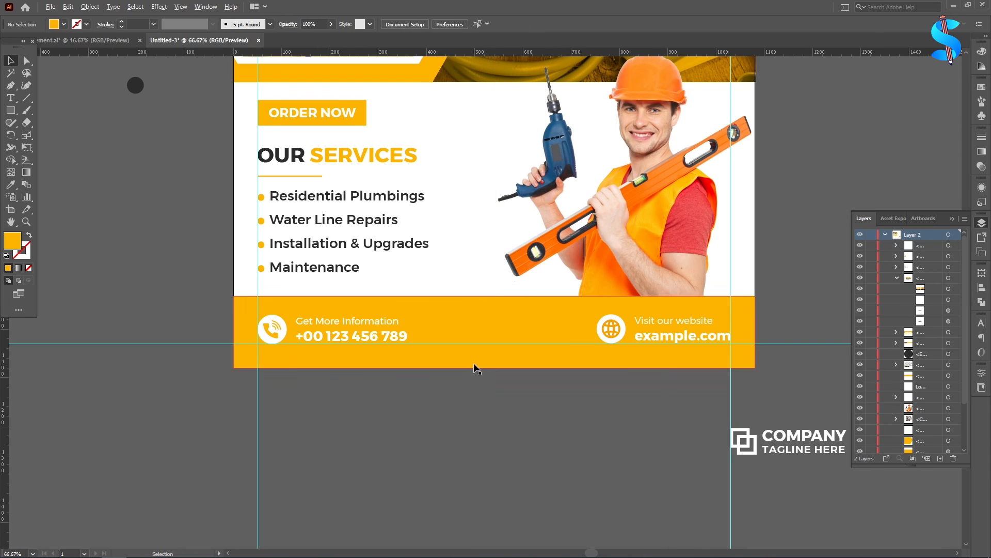
Move the white company logo onto the upper-left photo, aligned to the left and top margin guides
{"action": "scroll", "coordinate": [474, 367], "scroll_direction": "down", "scroll_amount": 1, "text": "alt"}
{"action": "scroll", "coordinate": [474, 367], "scroll_direction": "up", "scroll_amount": 1}
{"action": "scroll", "coordinate": [491, 422], "scroll_direction": "down", "scroll_amount": 1, "text": "alt"}
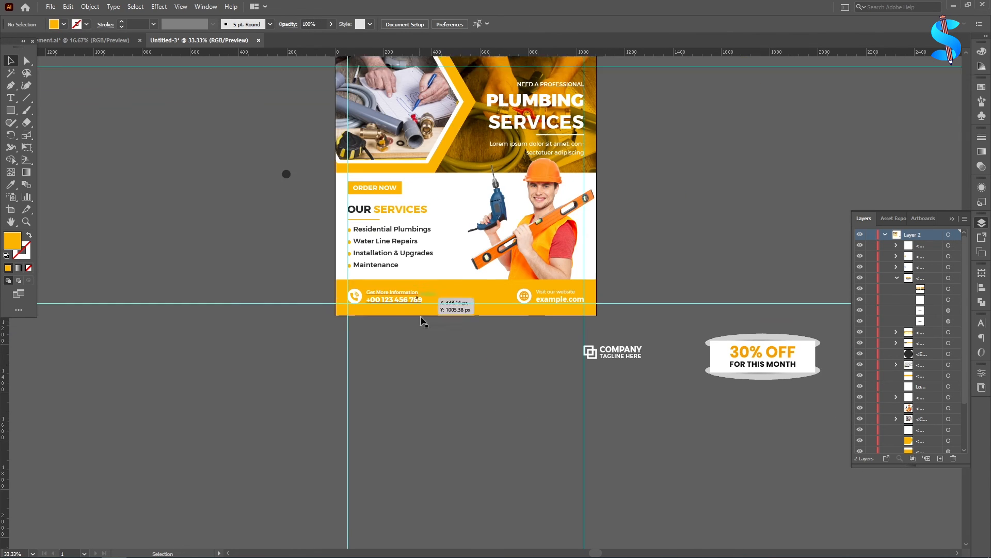
{"action": "scroll", "coordinate": [619, 398], "scroll_direction": "up", "scroll_amount": 3}
{"action": "left_click_drag", "start_coordinate": [610, 407], "coordinate": [414, 185]}
{"action": "scroll", "coordinate": [358, 107], "scroll_direction": "up", "scroll_amount": 3, "text": "alt"}
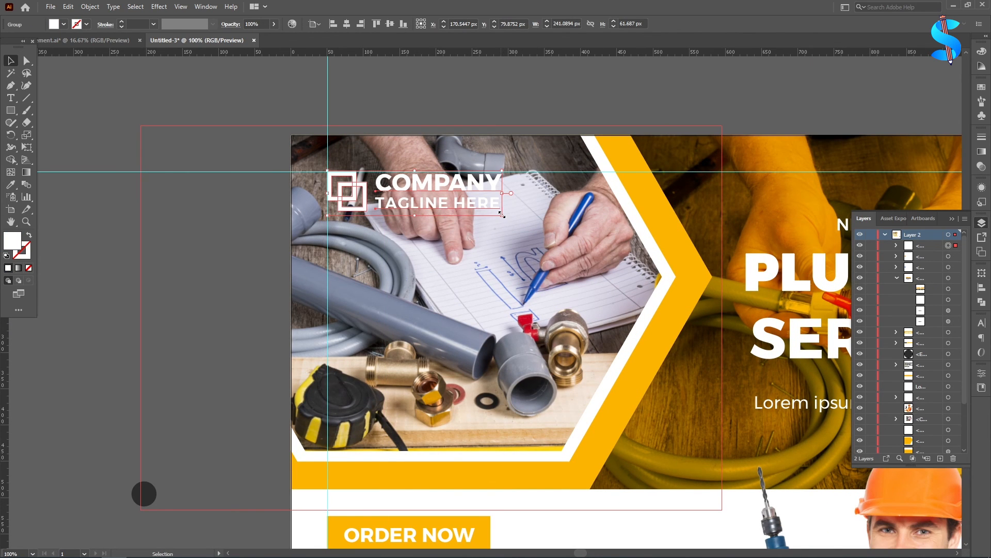
Scale the company logo down slightly from its upper-left corner, and delete the stray dark circle beside the artboard
{"action": "left_click_drag", "start_coordinate": [502, 215], "coordinate": [475, 208]}
{"action": "left_click", "coordinate": [155, 135]}
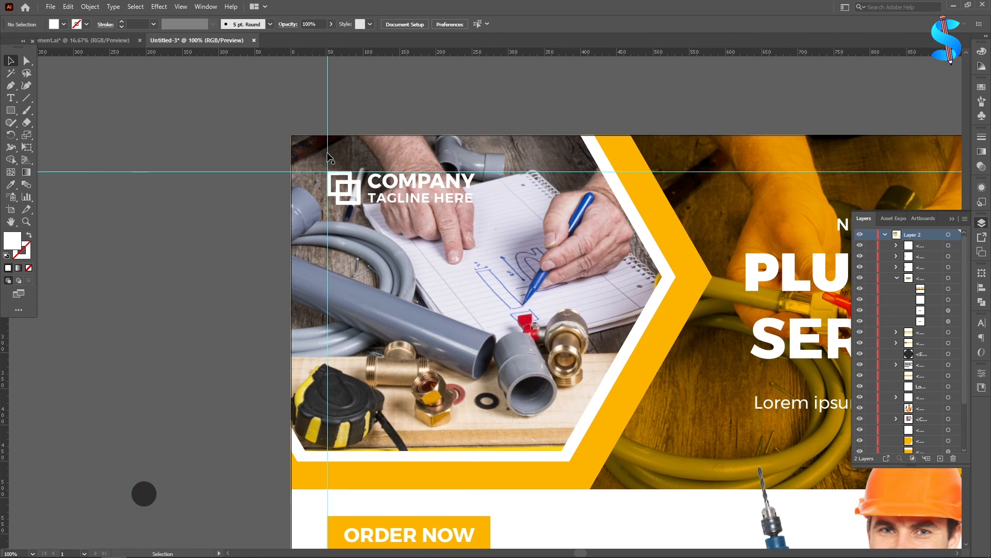
{"action": "key", "text": "ctrl+minus"}
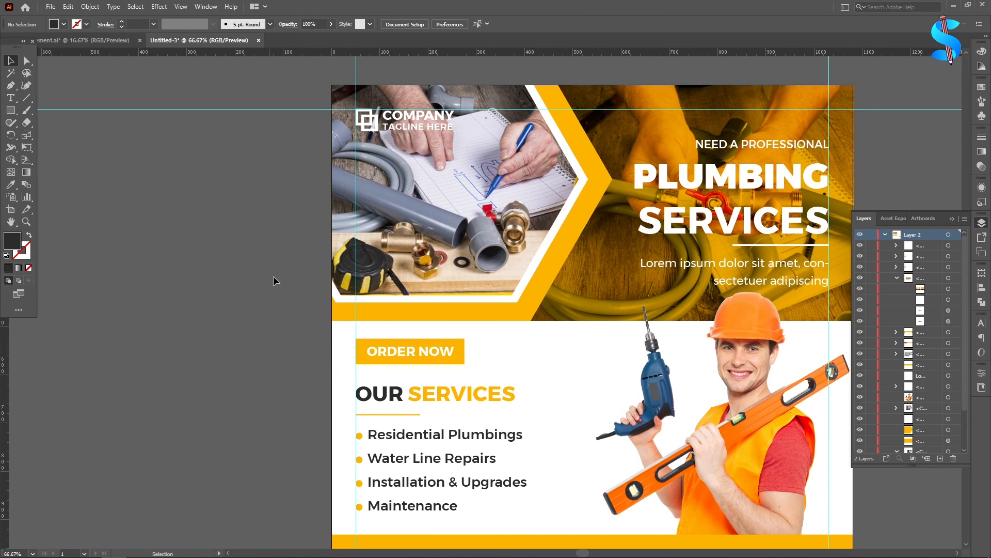
Delete the leftover group lying beside the artboard
{"action": "key", "text": "ctrl+minus"}
{"action": "key", "text": "ctrl+minus"}
{"action": "scroll", "coordinate": [630, 304], "scroll_direction": "down", "scroll_amount": 2}
{"action": "left_click", "coordinate": [777, 372]}
{"action": "key", "text": "Delete"}
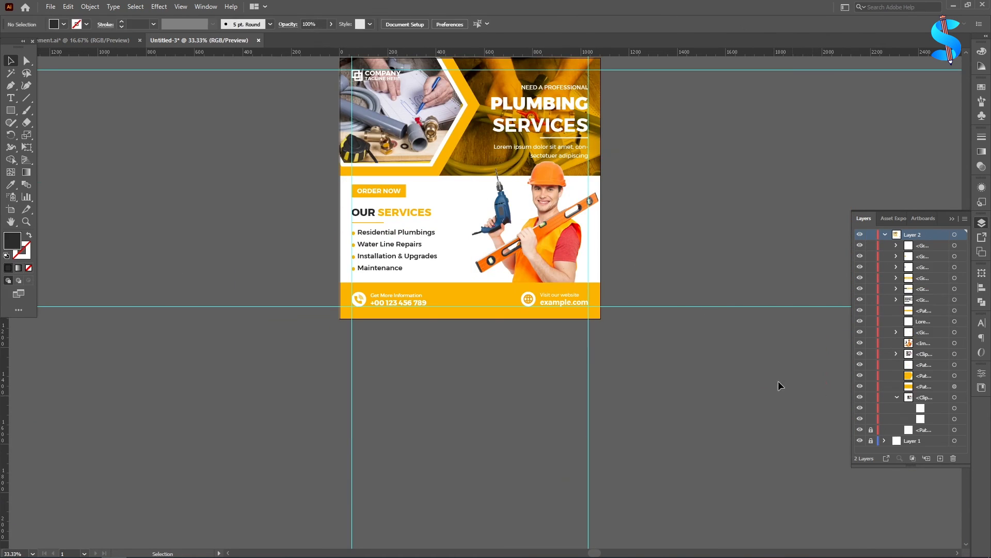
{"action": "scroll", "coordinate": [741, 231], "scroll_direction": "up", "scroll_amount": 2}
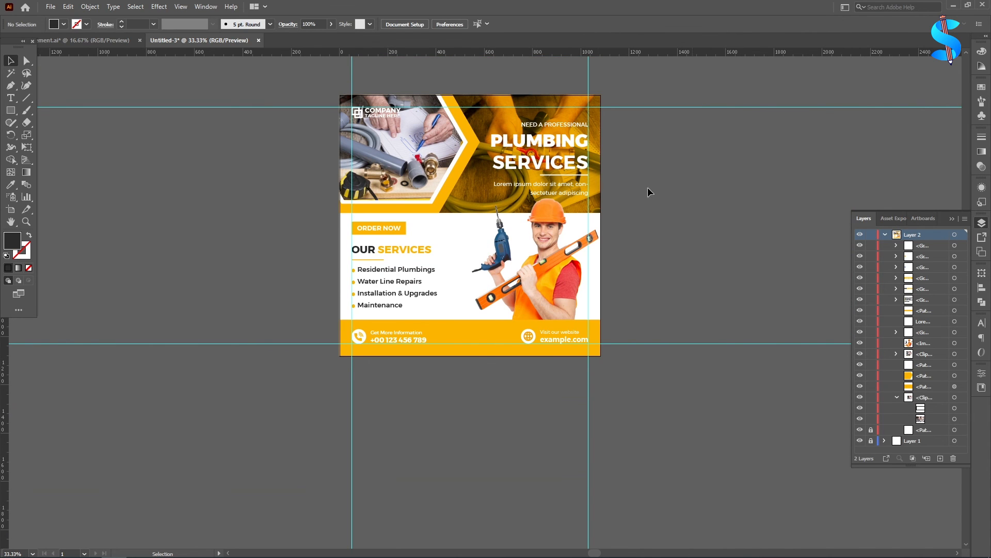
Nudge the "NEED A PROFESSIONAL PLUMBING SERVICES" heading group and the Lorem ipsum paragraph up about 20 px together
{"action": "key", "text": "ctrl+plus"}
{"action": "key", "text": "ctrl+plus"}
{"action": "left_click", "coordinate": [546, 126]}
{"action": "left_click", "coordinate": [563, 250], "text": "shift"}
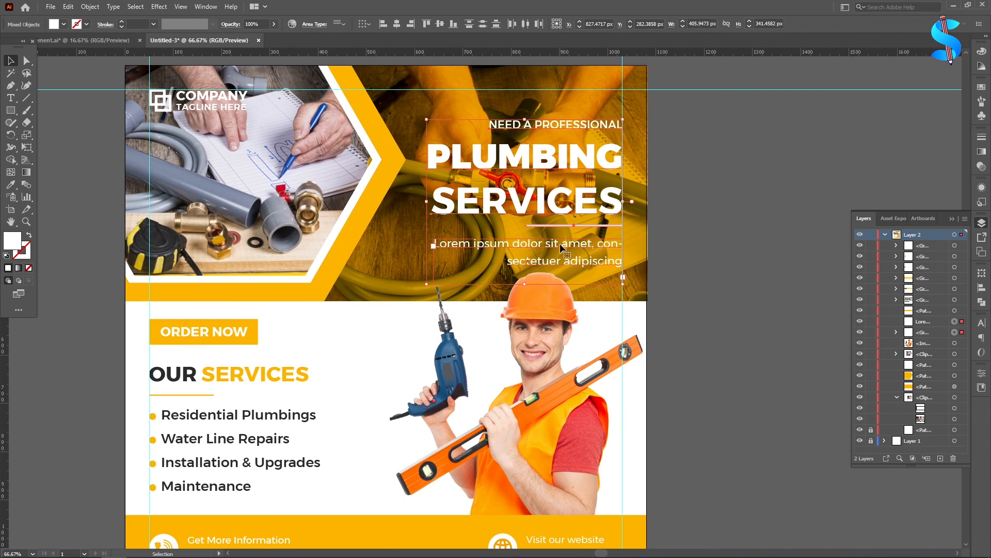
{"action": "scroll", "coordinate": [693, 247], "scroll_direction": "up", "scroll_amount": 2}
{"action": "key", "text": "Up"}
{"action": "key", "text": "Up"}
{"action": "key", "text": "Up"}
{"action": "key", "text": "Up"}
{"action": "key", "text": "Up"}
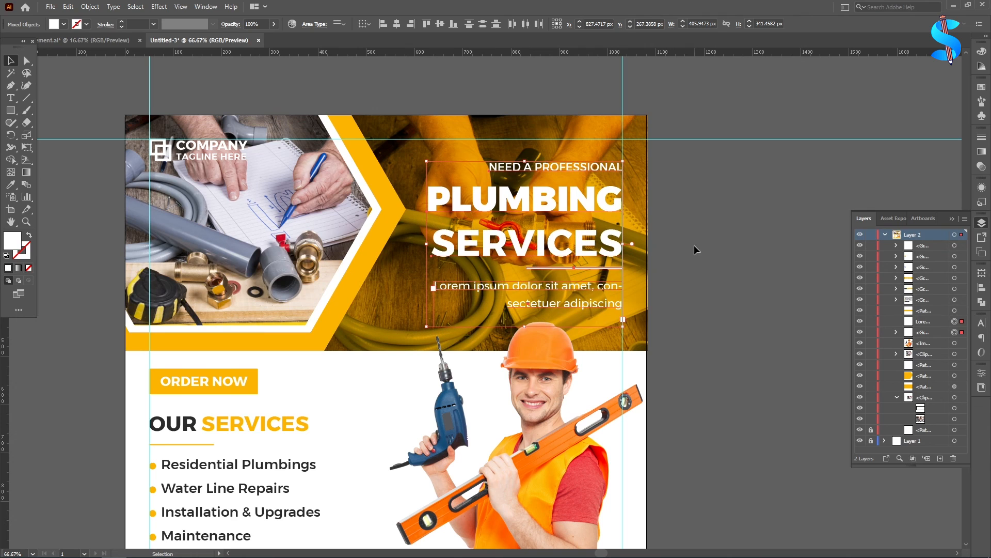
{"action": "left_click", "coordinate": [712, 237]}
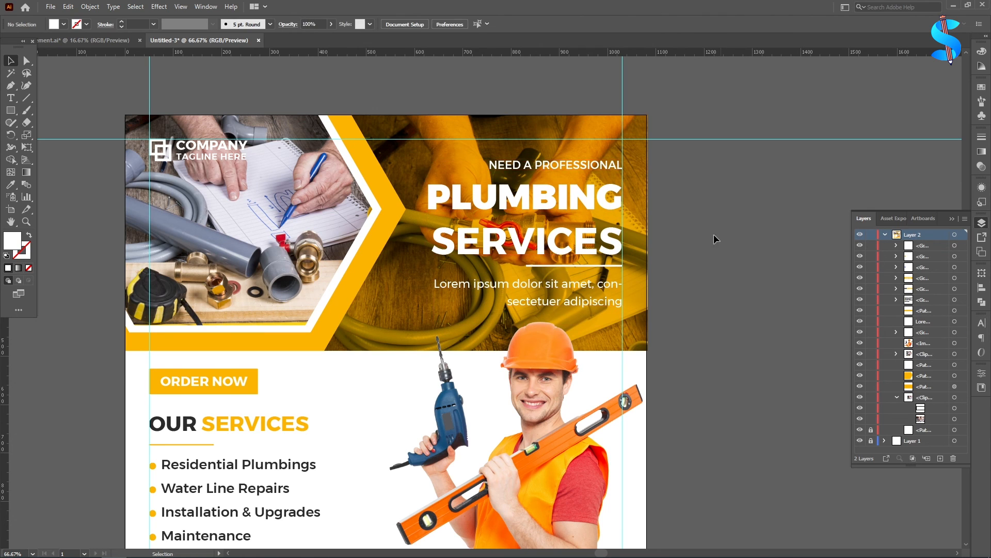
Ungroup the "NEED A PROFESSIONAL PLUMBING SERVICES" heading so its lines can be edited separately
{"action": "key", "text": "ctrl+minus"}
{"action": "key", "text": "ctrl+minus"}
{"action": "key", "text": "ctrl+0"}
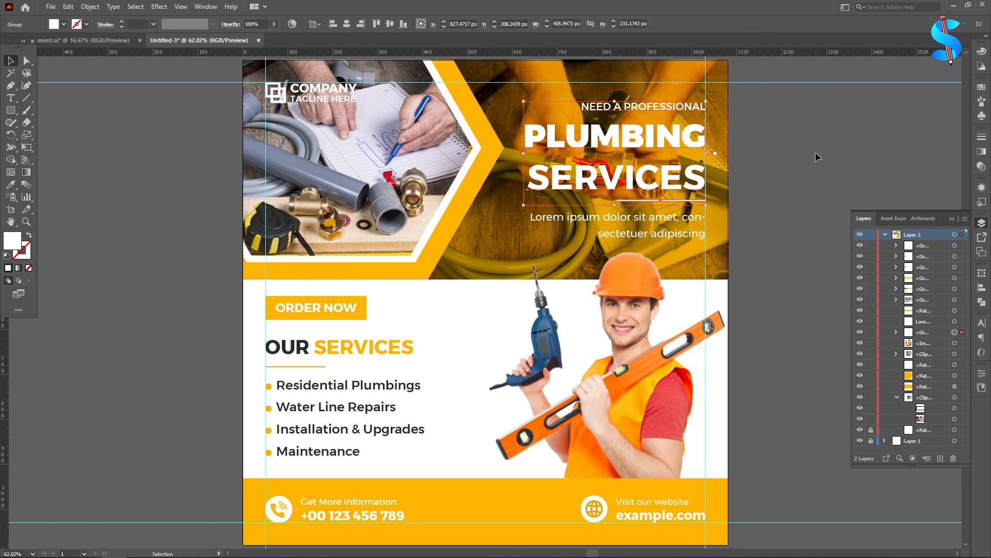
{"action": "right_click", "coordinate": [726, 102]}
{"action": "key", "text": "Escape"}
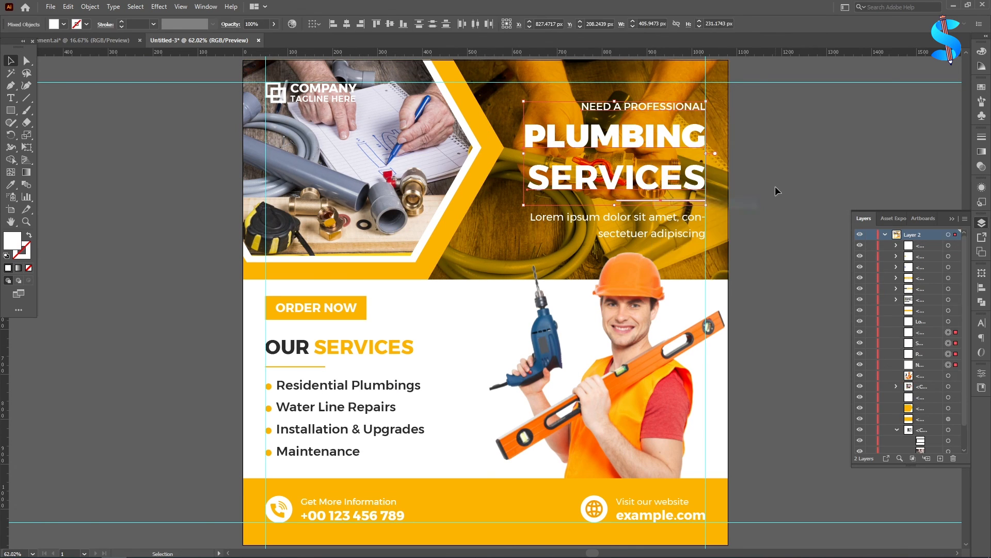
Try enlarging the "NEED A PROFESSIONAL" line slightly, keeping its right end on the margin guide
{"action": "scroll", "coordinate": [626, 111], "scroll_direction": "up", "scroll_amount": 3}
{"action": "left_click", "coordinate": [626, 111]}
{"action": "left_click_drag", "start_coordinate": [518, 103], "coordinate": [484, 98]}
{"action": "scroll", "coordinate": [465, 114], "scroll_direction": "down", "scroll_amount": 3}
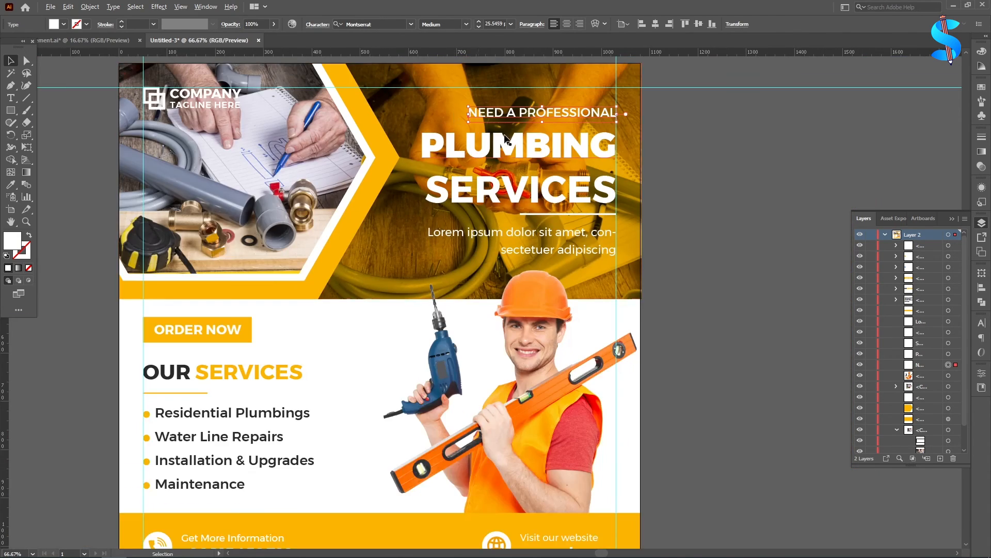
{"action": "left_click", "coordinate": [673, 168]}
{"action": "key", "text": "ctrl+0"}
{"action": "left_click", "coordinate": [711, 164]}
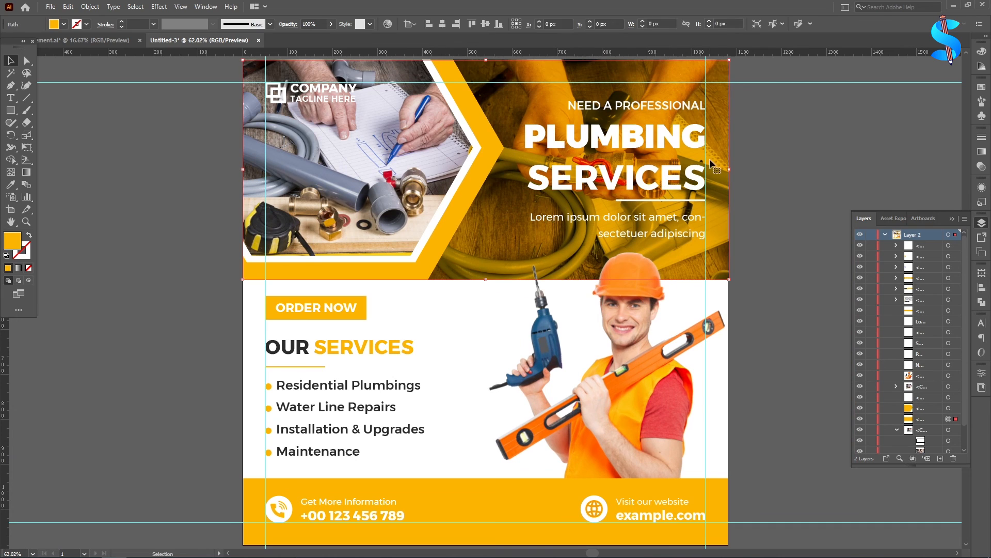
{"action": "left_click", "coordinate": [781, 172]}
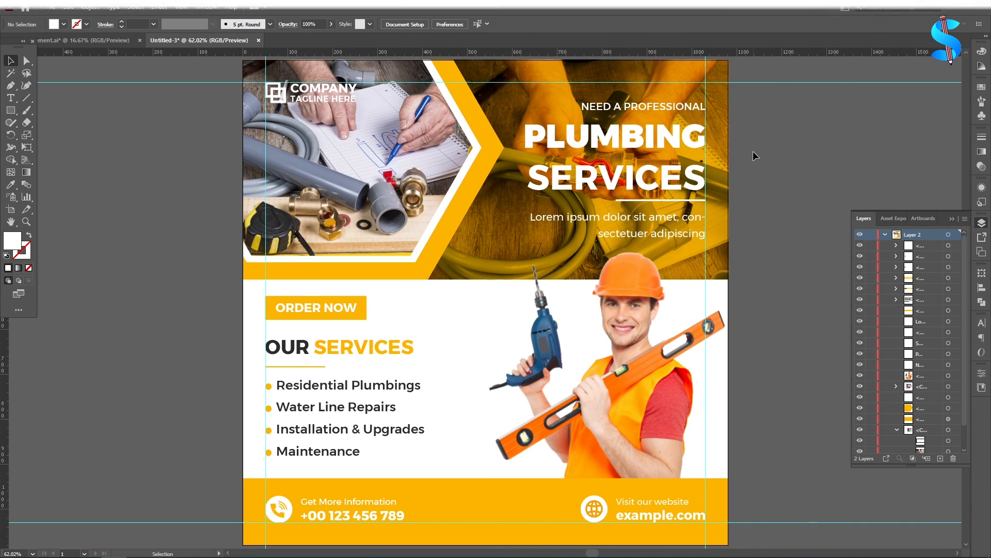